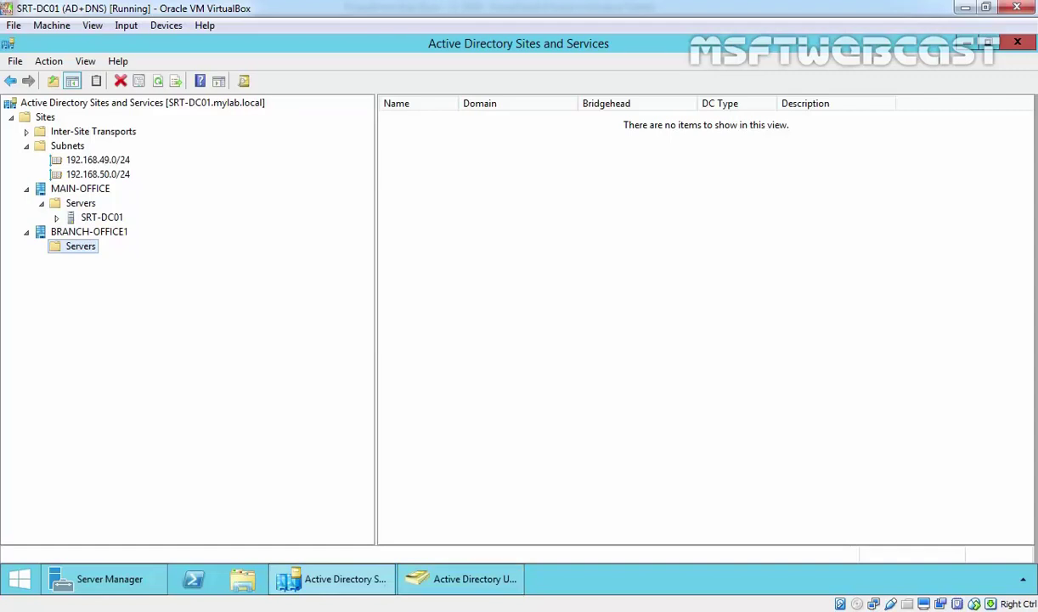
Step: Switch to Server Manager to show SRT-DC01's Local Server properties
left_click(102, 578)
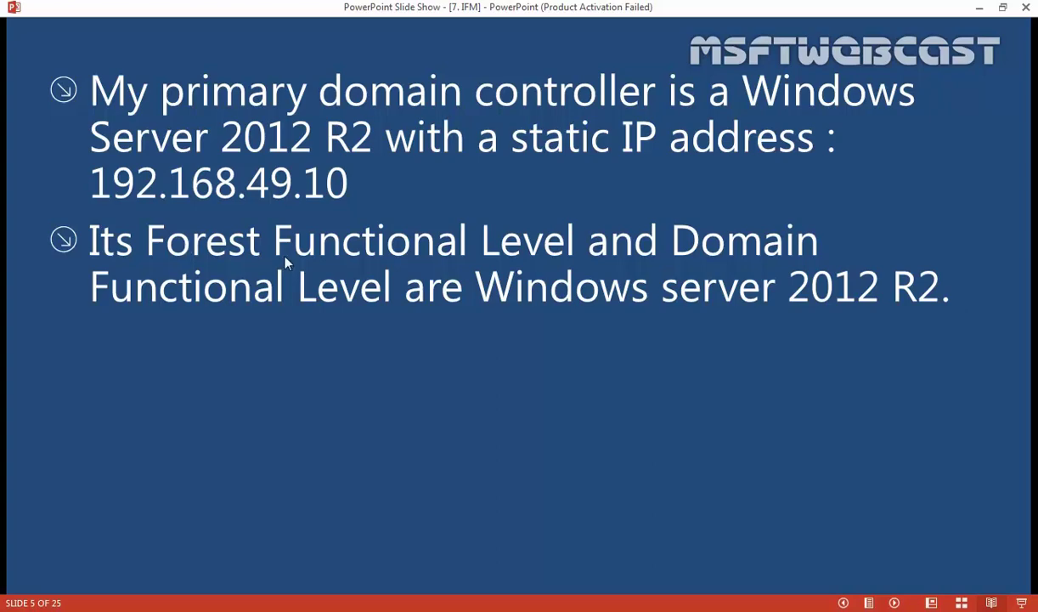
Step: Advance the slide show to the Main Office / Branch Office network diagram slide
left_click(613, 365)
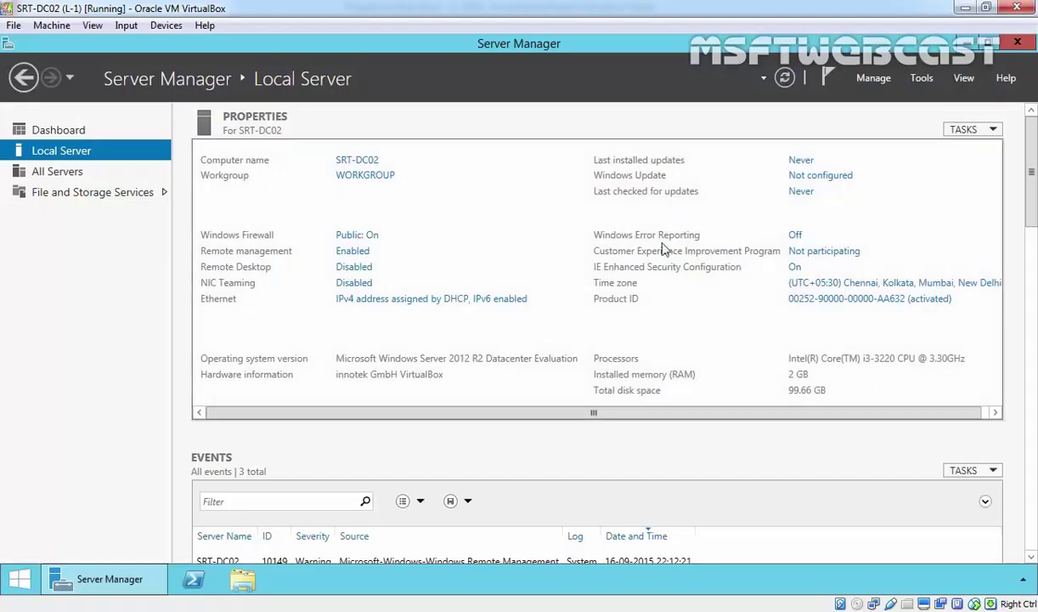
Step: Open the IPv4 properties of SRT-DC02's Ethernet adapter
left_click(360, 299)
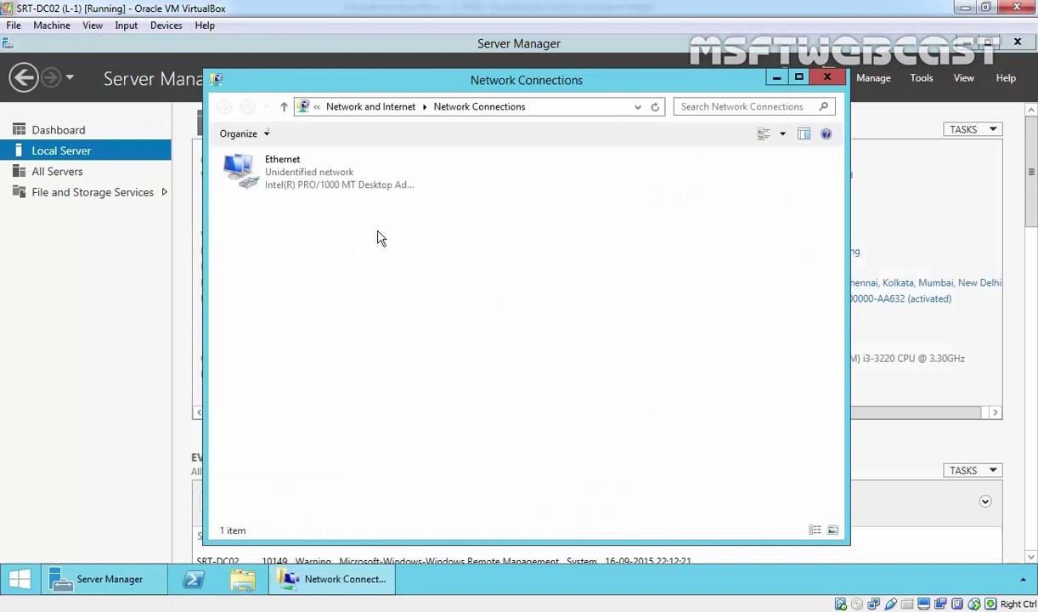
left_click(302, 185)
right_click(302, 181)
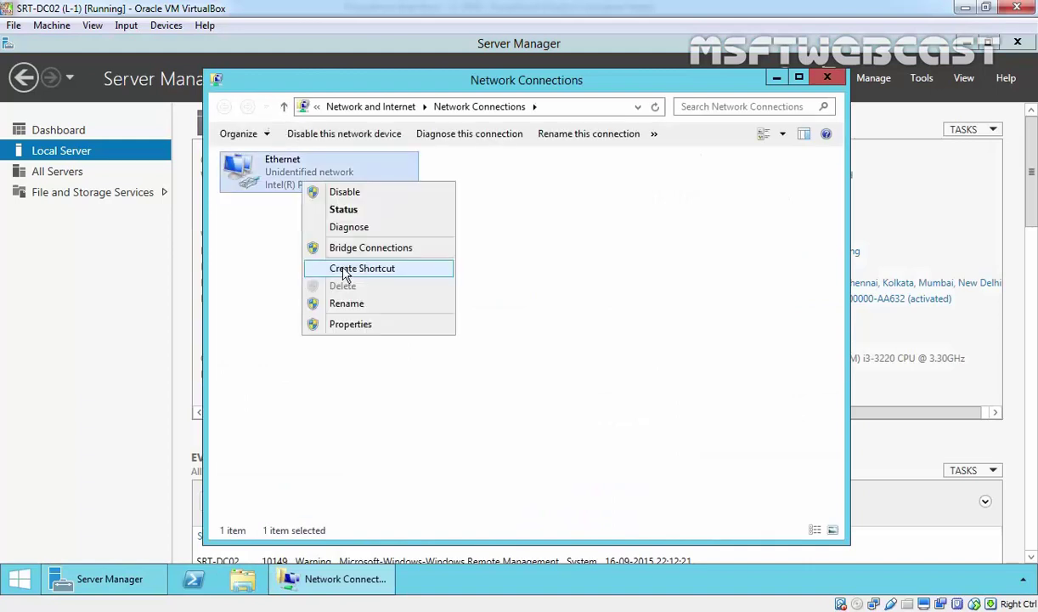
left_click(356, 326)
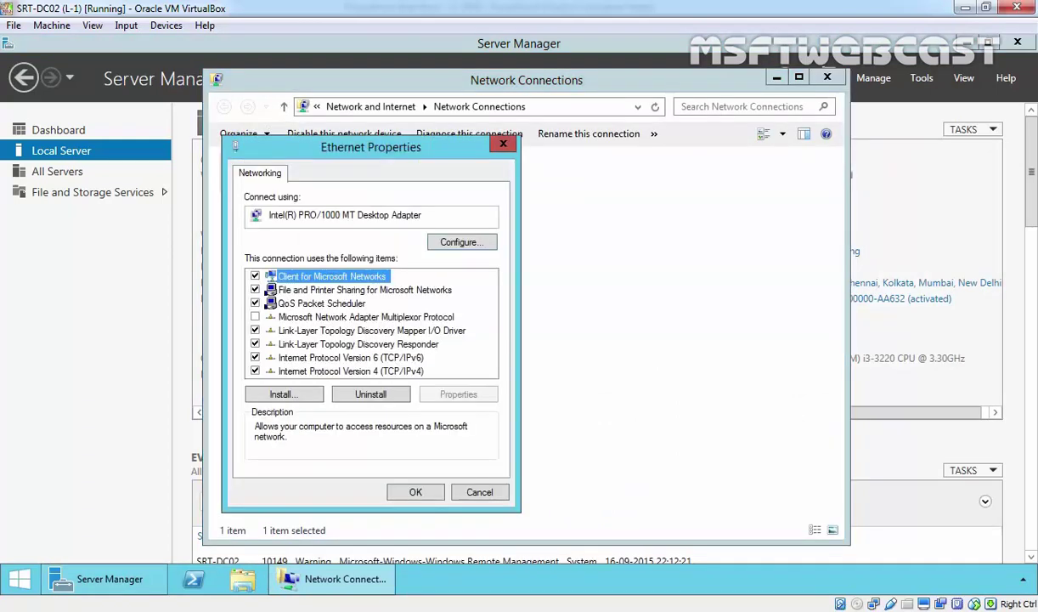
left_click(371, 369)
left_click(478, 398)
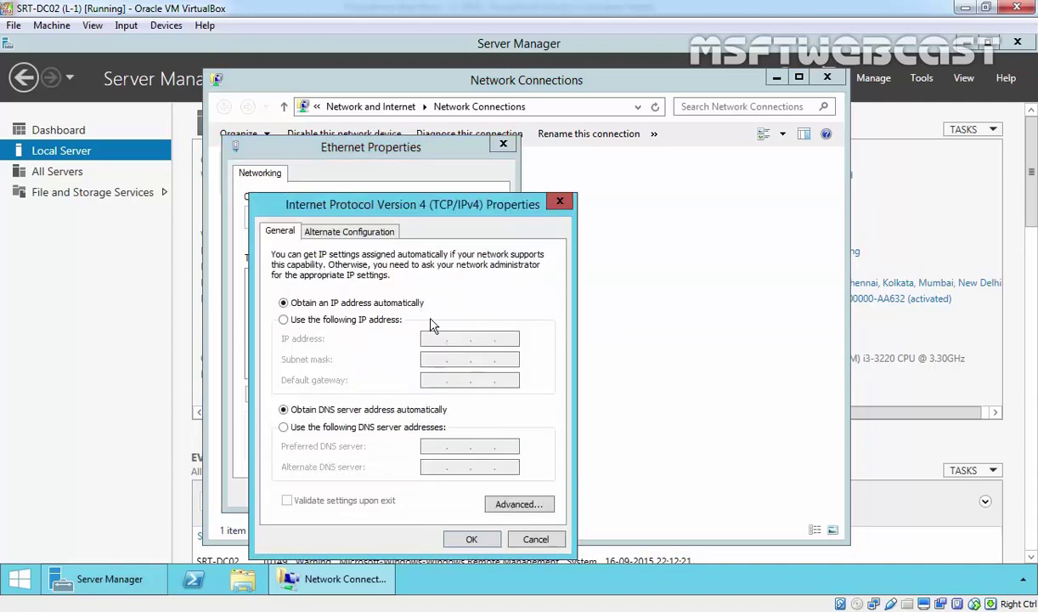
Step: Assign static IP 192.168.50.10, gateway 192.168.50.1 and DNS 192.168.49.10, then apply
left_click(355, 320)
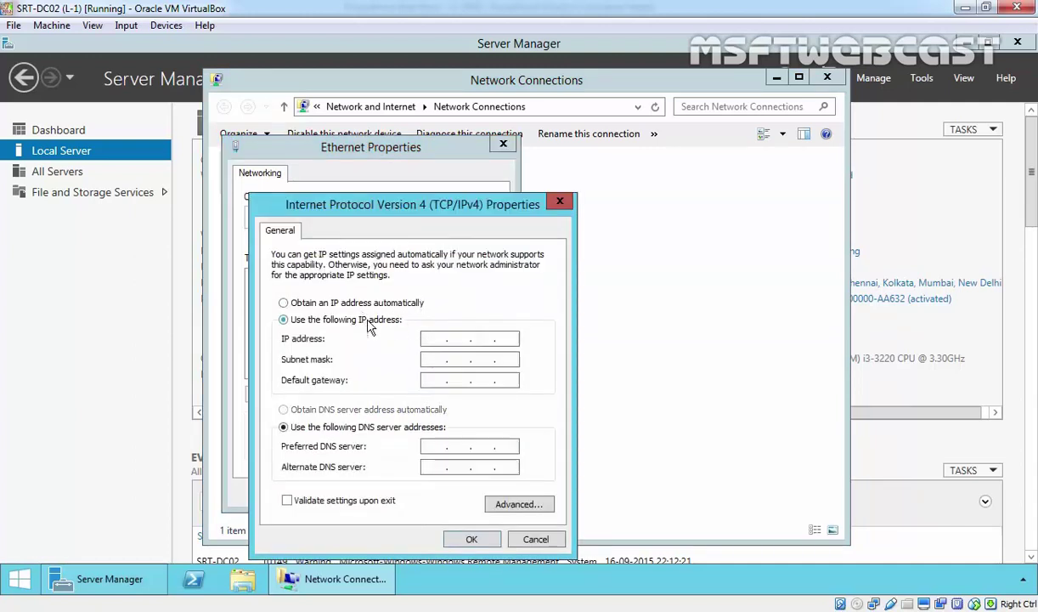
left_click(433, 339)
type("192 . 168 . 50 . 10")
key("Tab")
key("Tab")
type("192 . 168 . ")
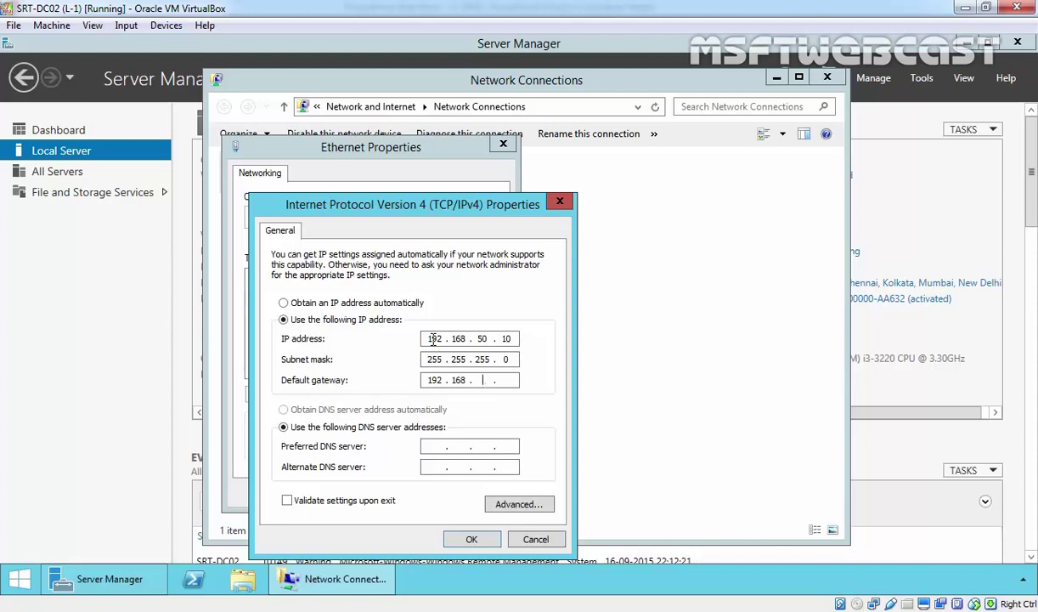
type("50 . ")
type("1")
key("Tab")
key("Tab")
type("192 . 168 . 49 . 1")
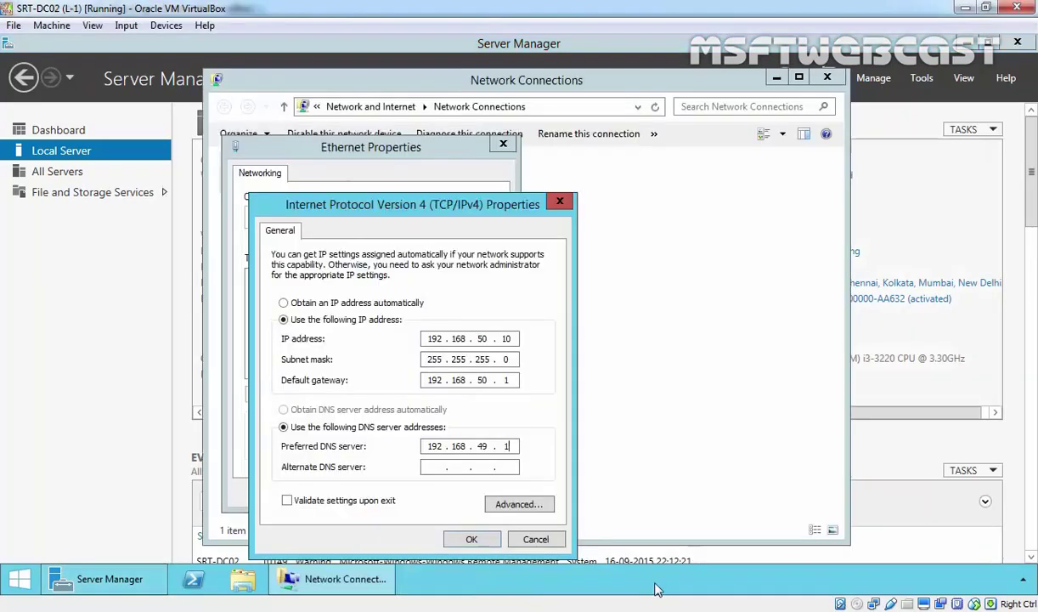
left_click(506, 446)
type("0")
left_click(472, 539)
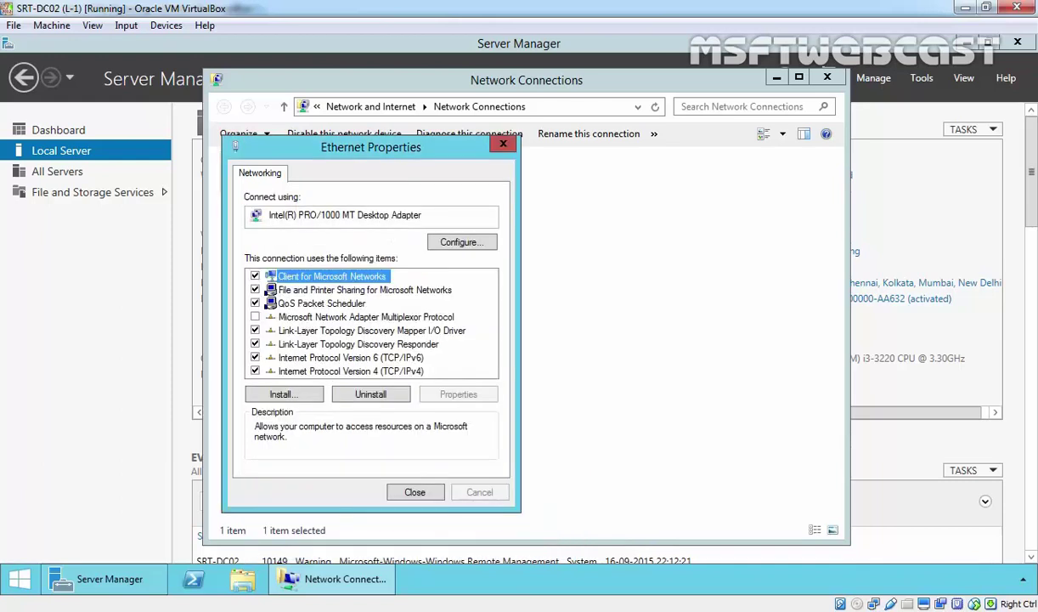
left_click(412, 491)
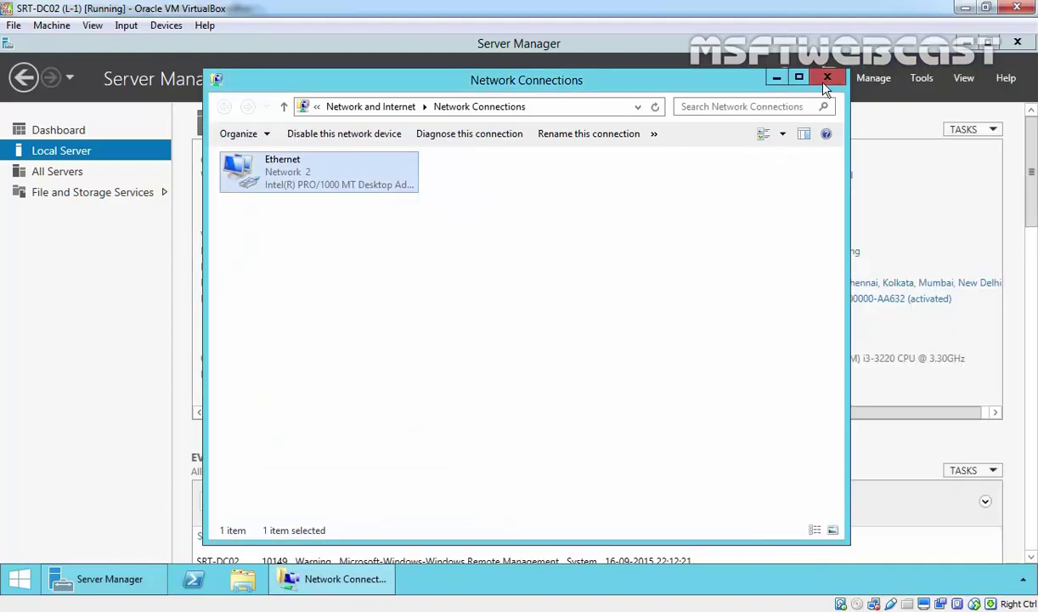
left_click(828, 77)
Step: From a Command Prompt, ping 192.168.49.10 and run nslookup to verify connectivity and DNS
key("super+r")
type("cmd")
key("Return")
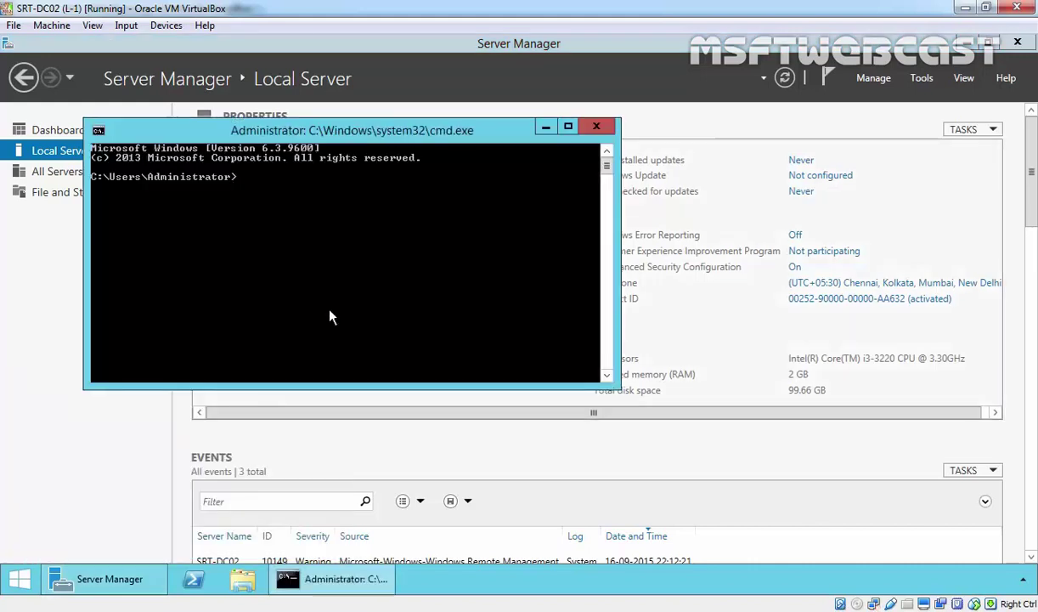
type("ping 192.168.49.10")
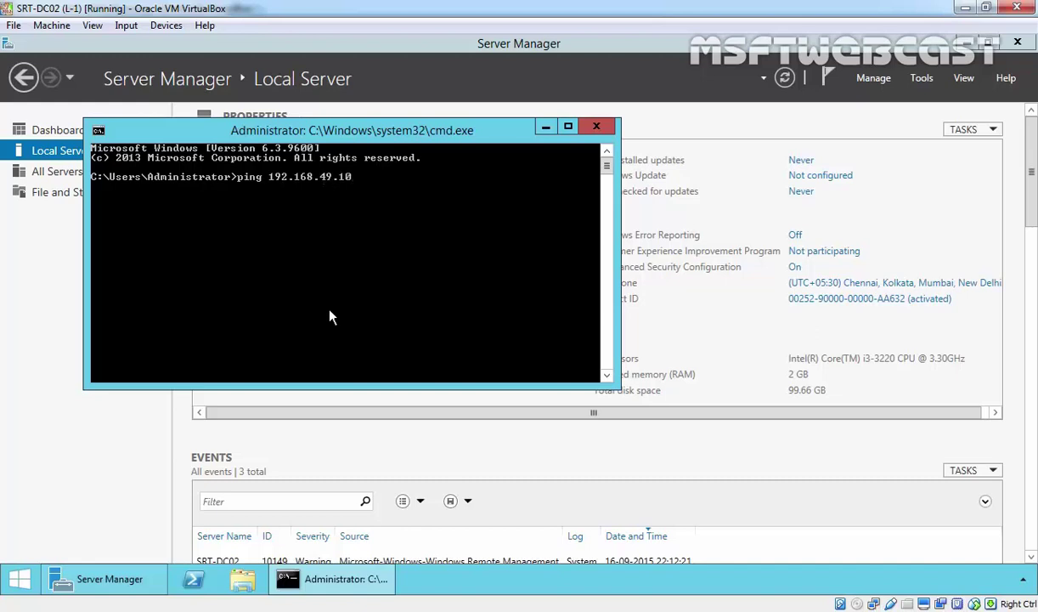
key("Return")
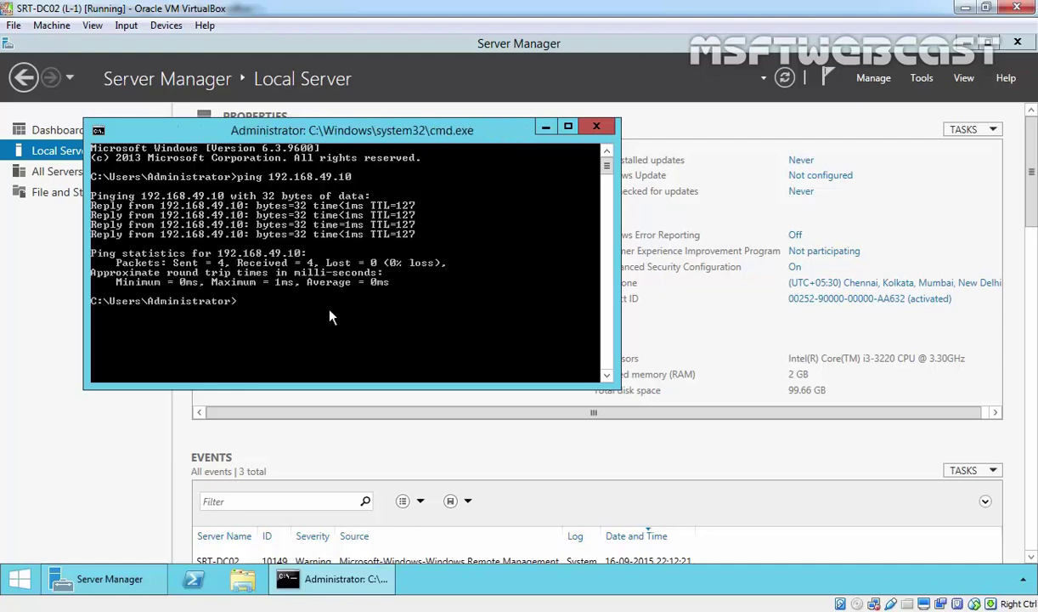
type("nslookup")
key("Return")
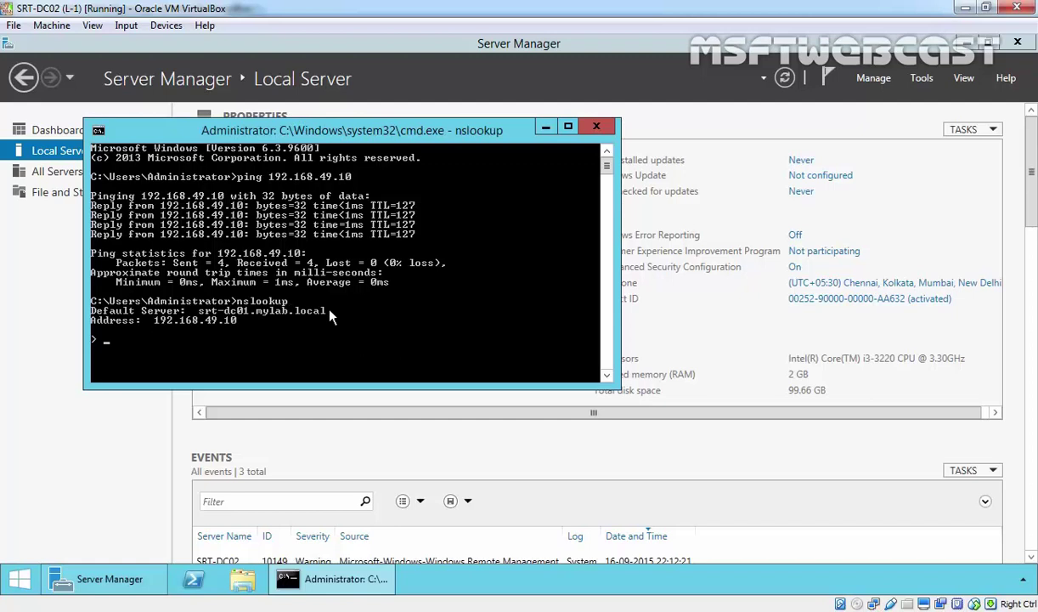
left_click(595, 127)
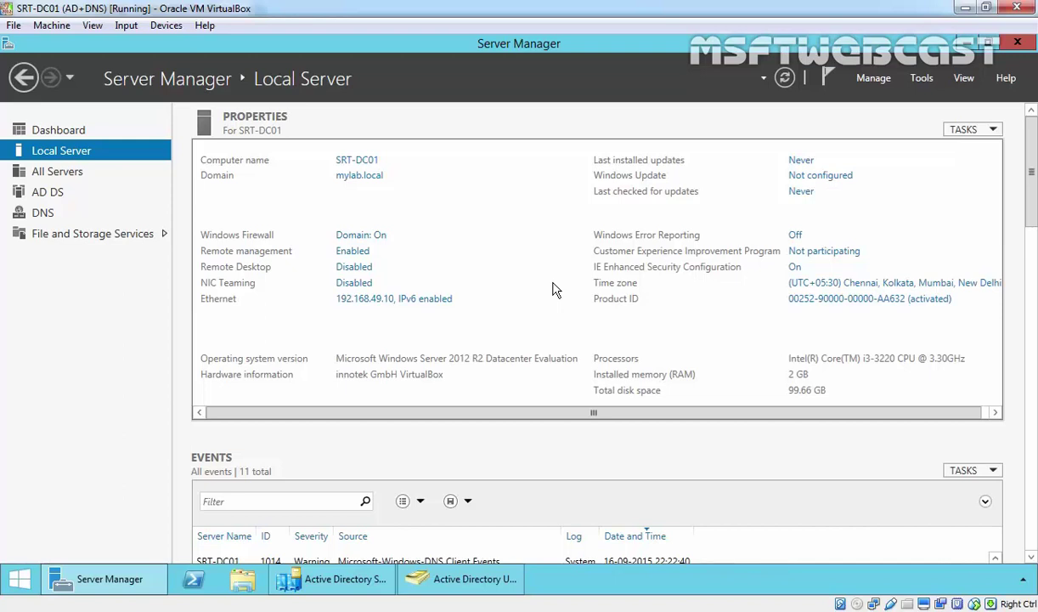
Step: Open an administrator Command Prompt, type ntdsutil, and enlarge the console font to 10 x 18
right_click(19, 579)
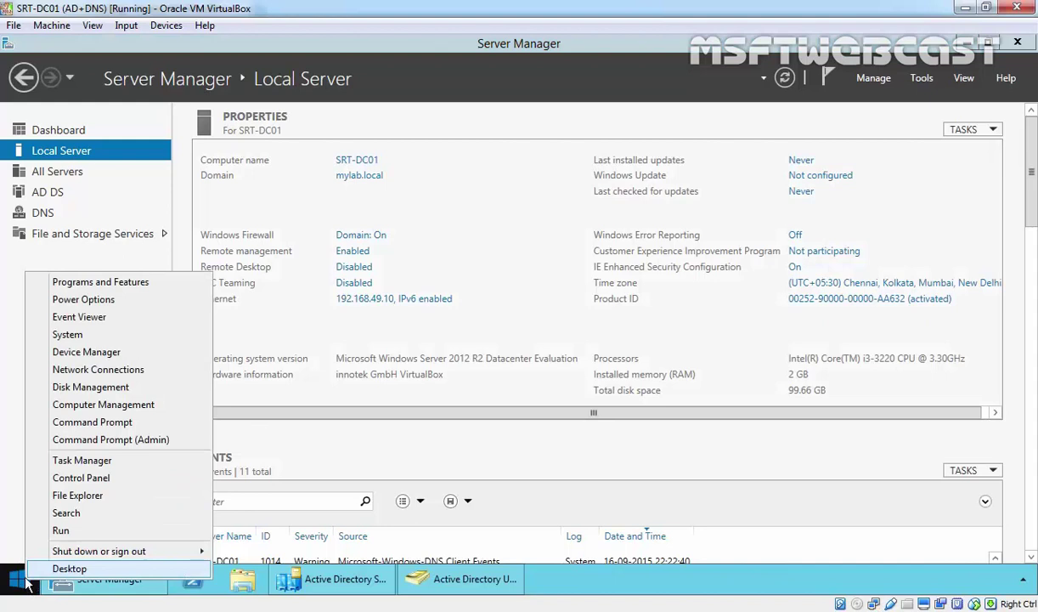
left_click(80, 439)
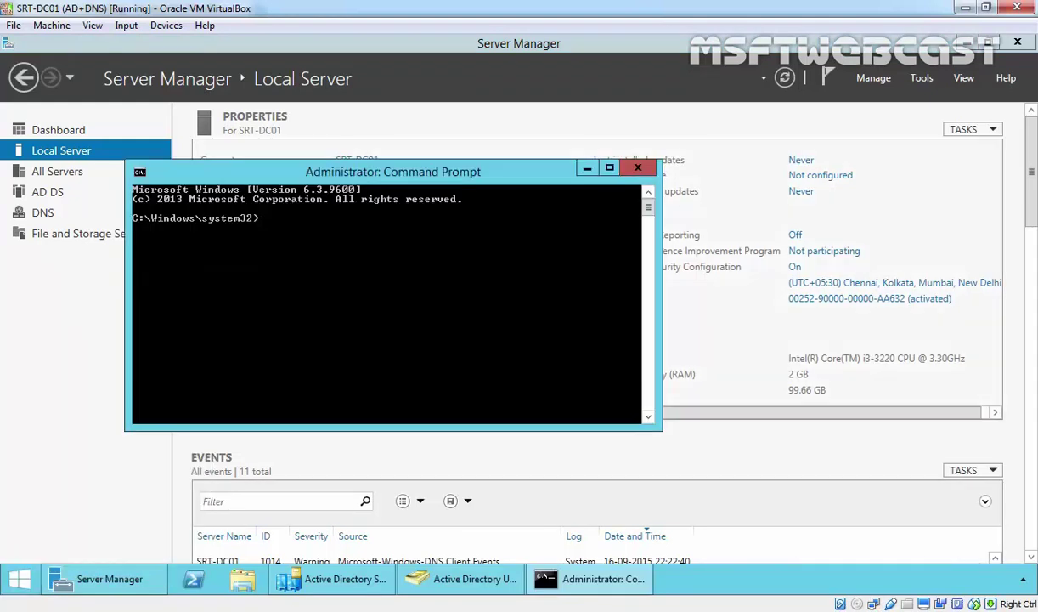
left_click_drag(360, 173, 413, 141)
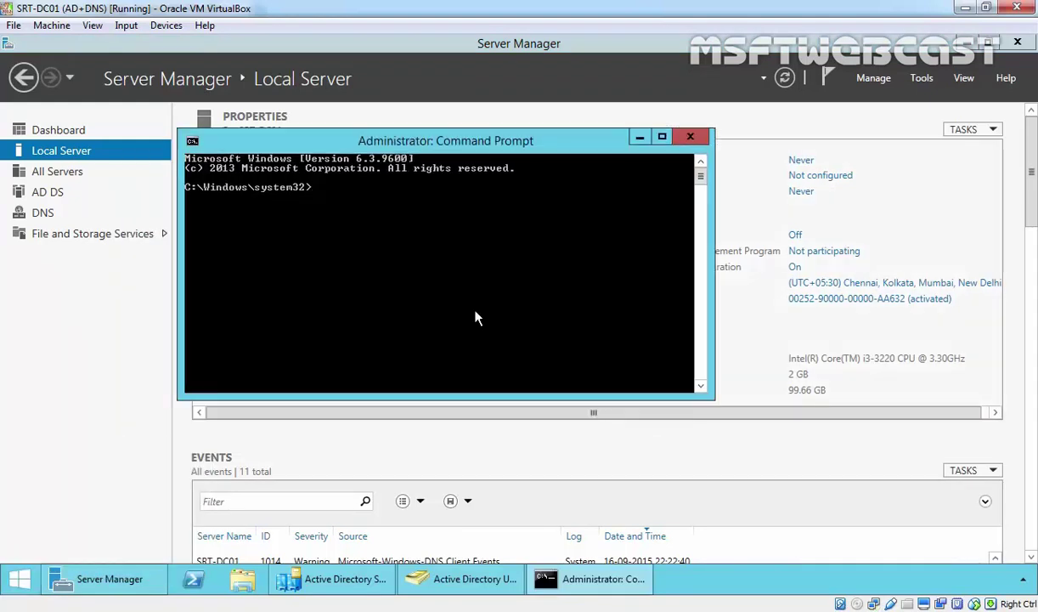
type("ntdsutil")
right_click(402, 145)
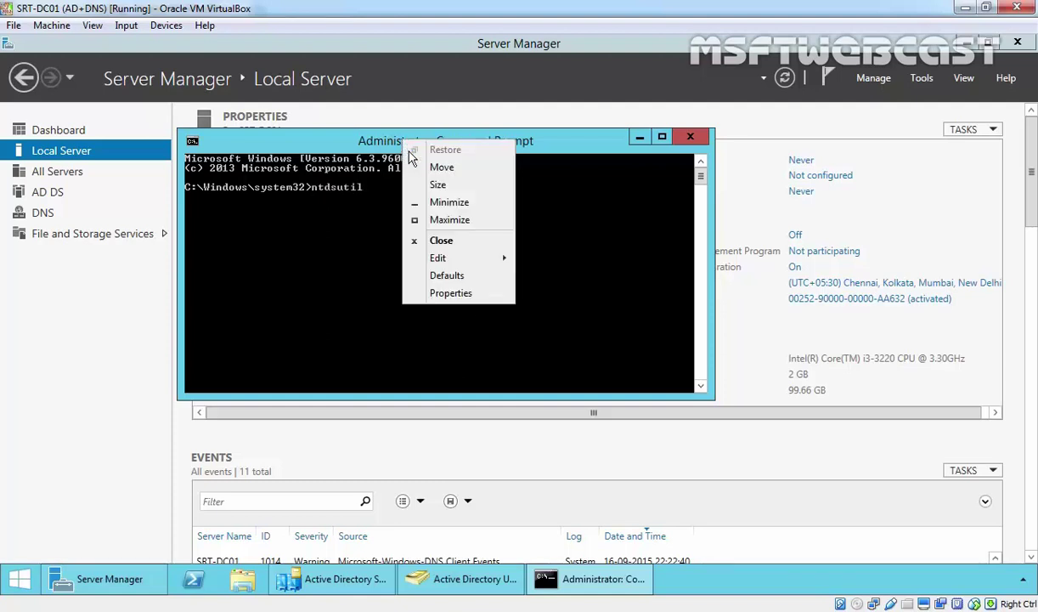
left_click(450, 294)
scroll(397, 261, "down", 1)
left_click(369, 302)
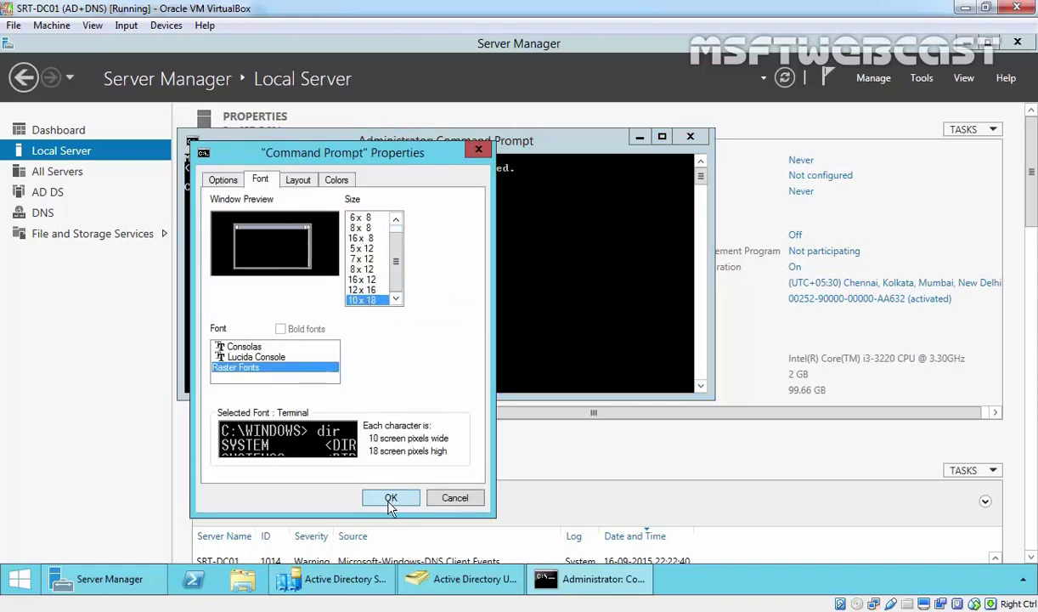
left_click(386, 497)
left_click_drag(416, 149, 411, 126)
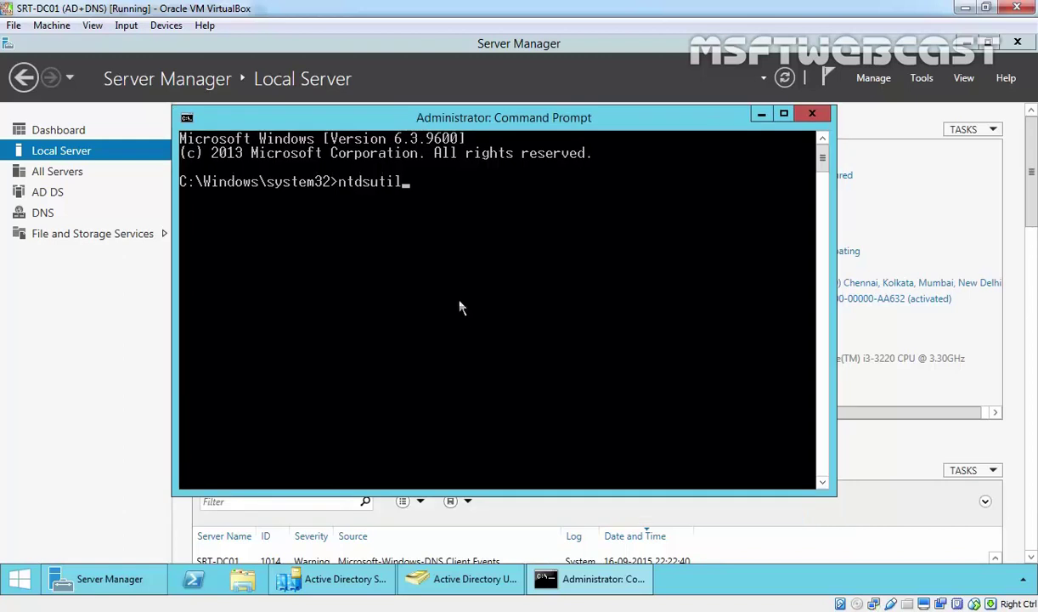
Step: Start ntdsutil, activate instance ntds, enter the ifm context and list its help
key("Return")
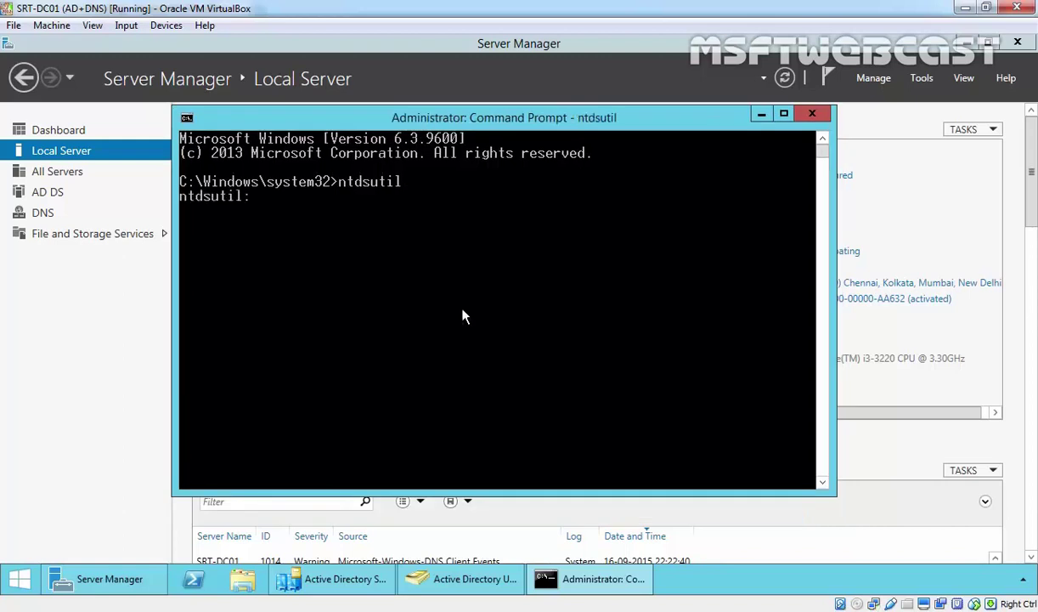
type("activate instance ntds")
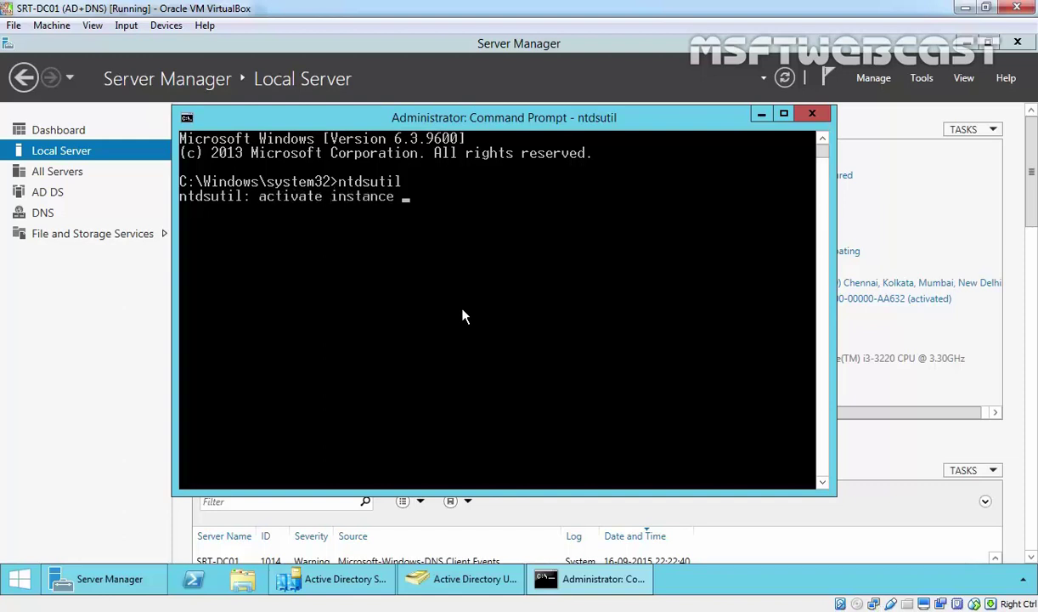
key("Return")
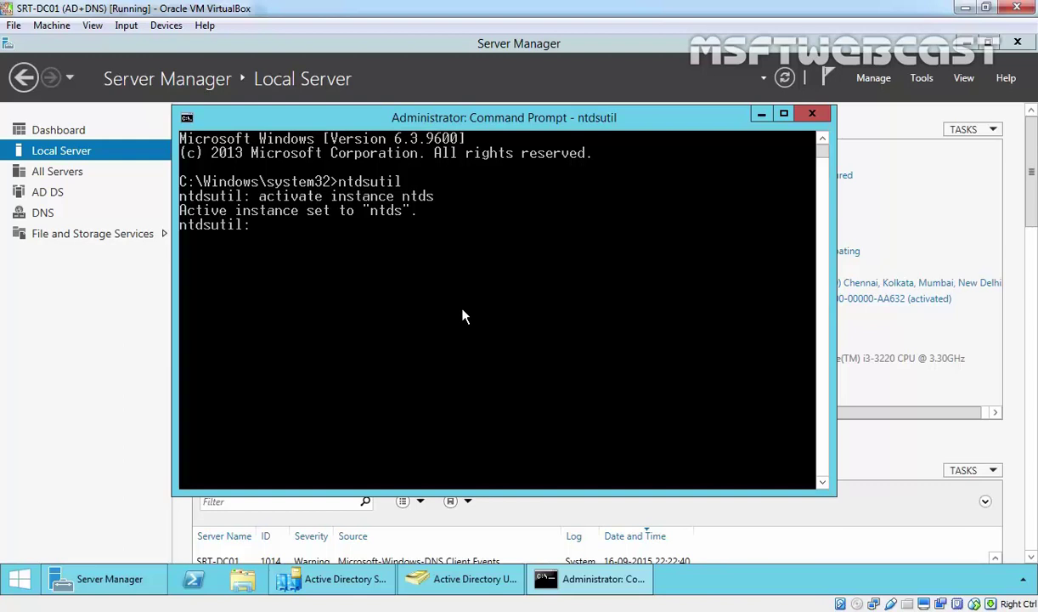
type("ifm")
key("Return")
type("help")
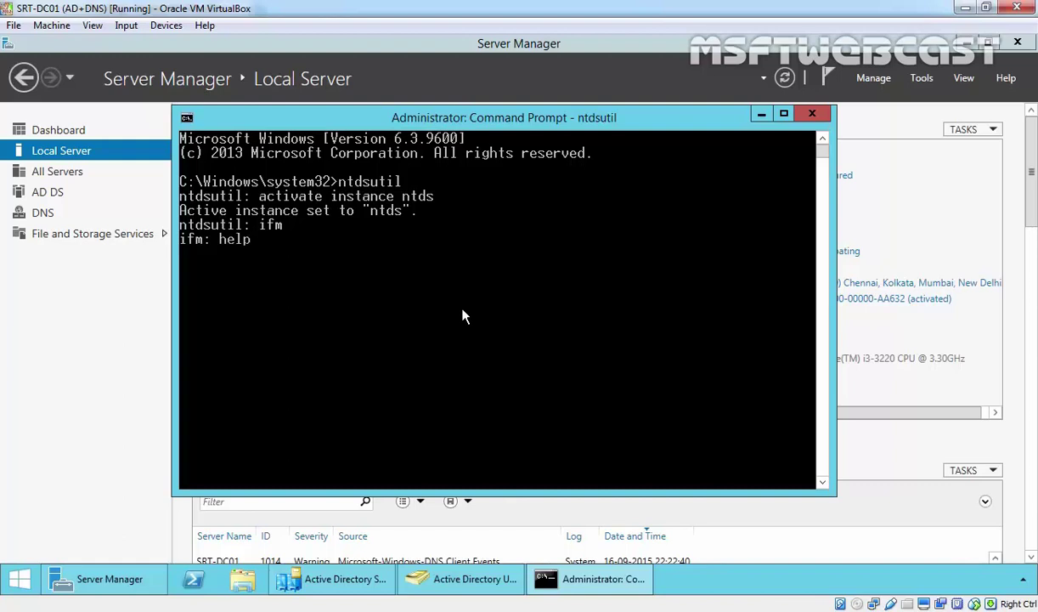
key("Return")
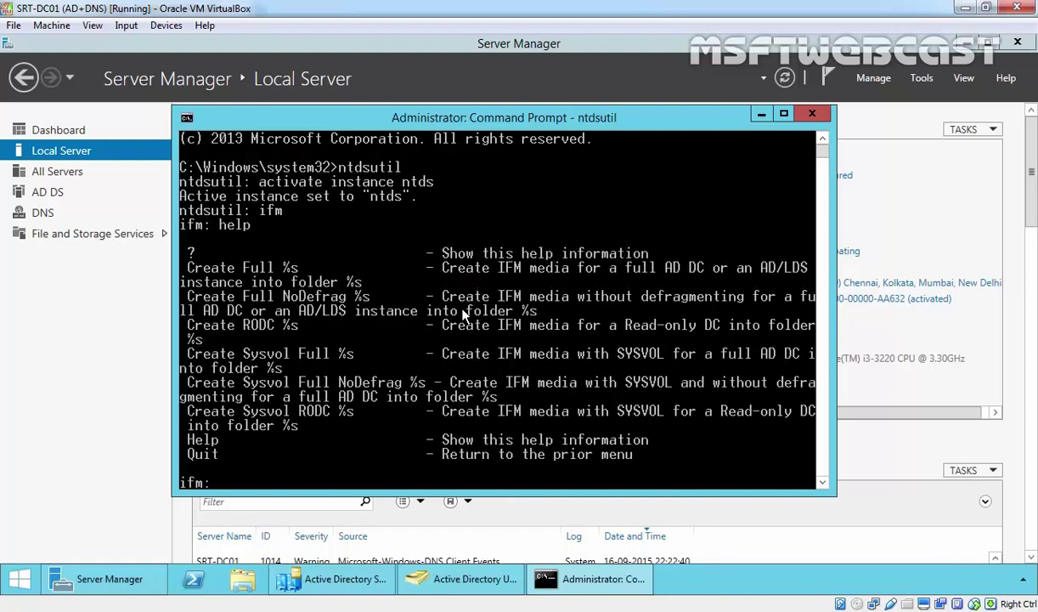
Step: Launch Disk Management with diskmgmt.msc
key("super+r")
type("diskmgmt.msc")
key("Return")
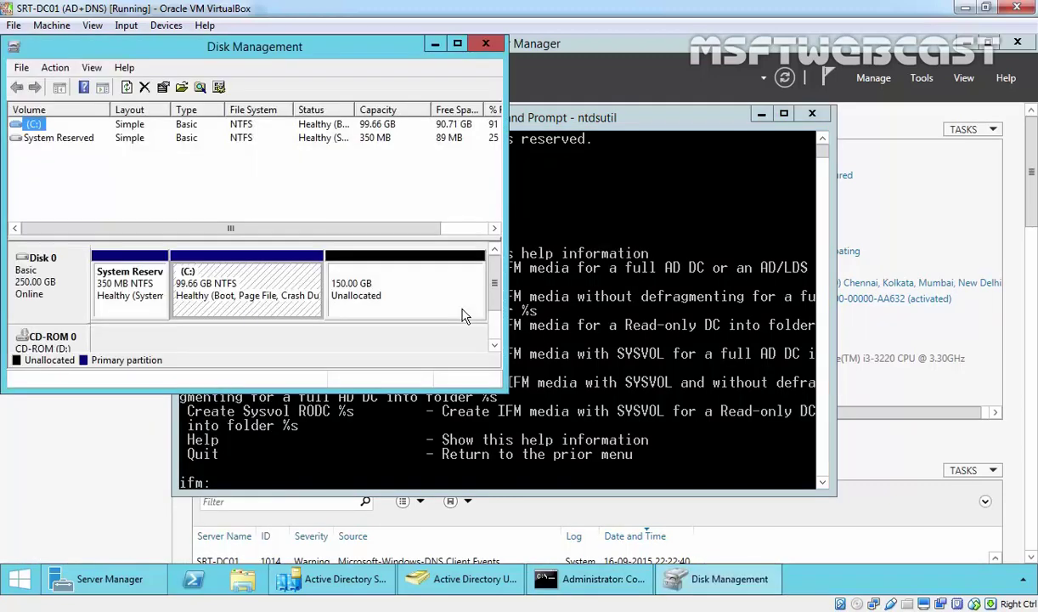
Step: Create a 50000 MB NTFS simple volume E: from Disk 0's unallocated space
left_click(357, 293)
right_click(374, 285)
left_click(387, 290)
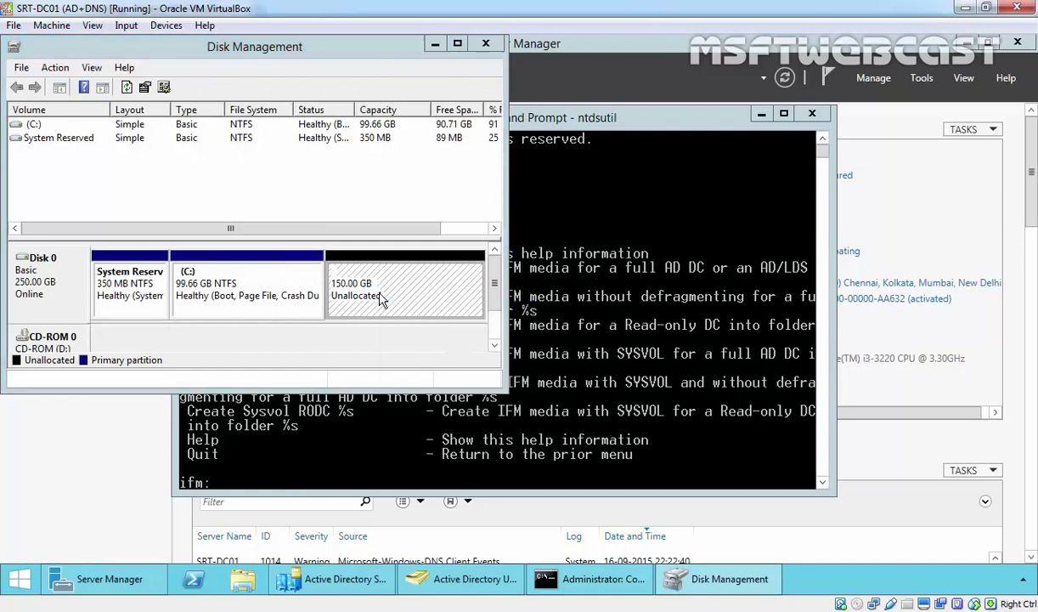
left_click(316, 411)
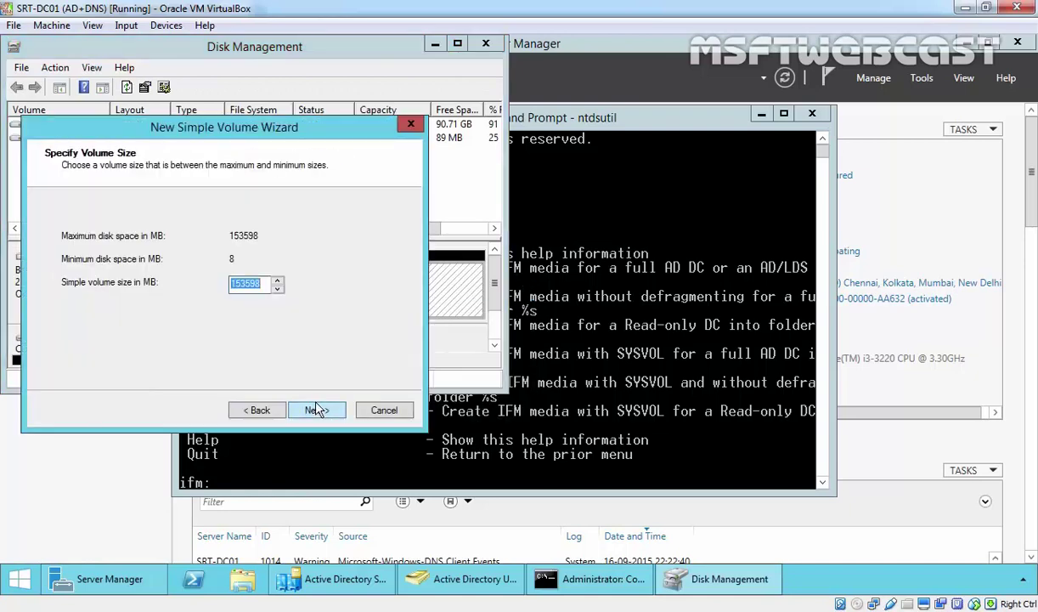
type("50000")
left_click(316, 410)
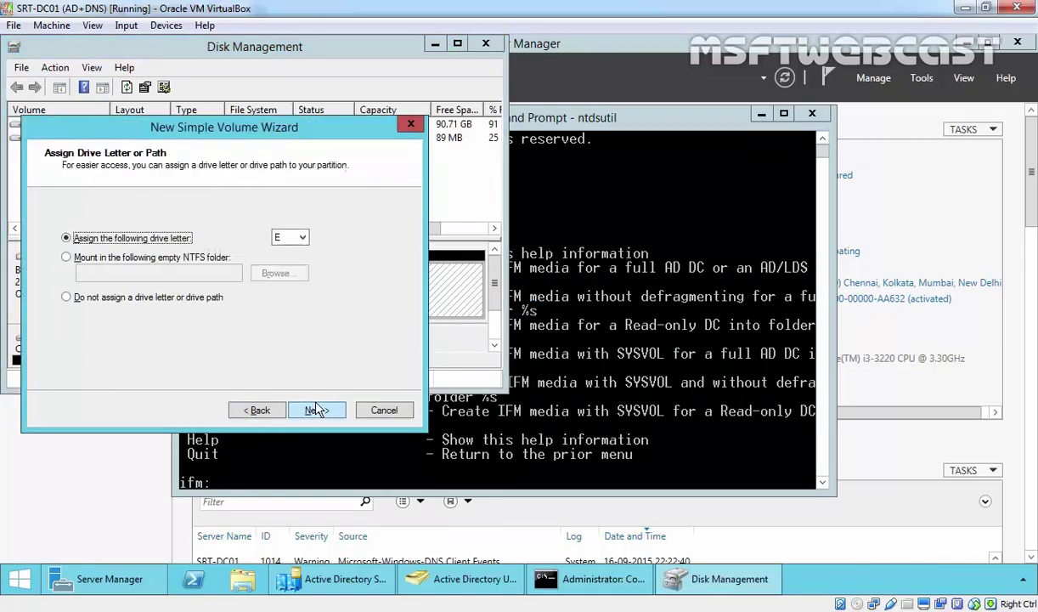
left_click(316, 410)
left_click(316, 411)
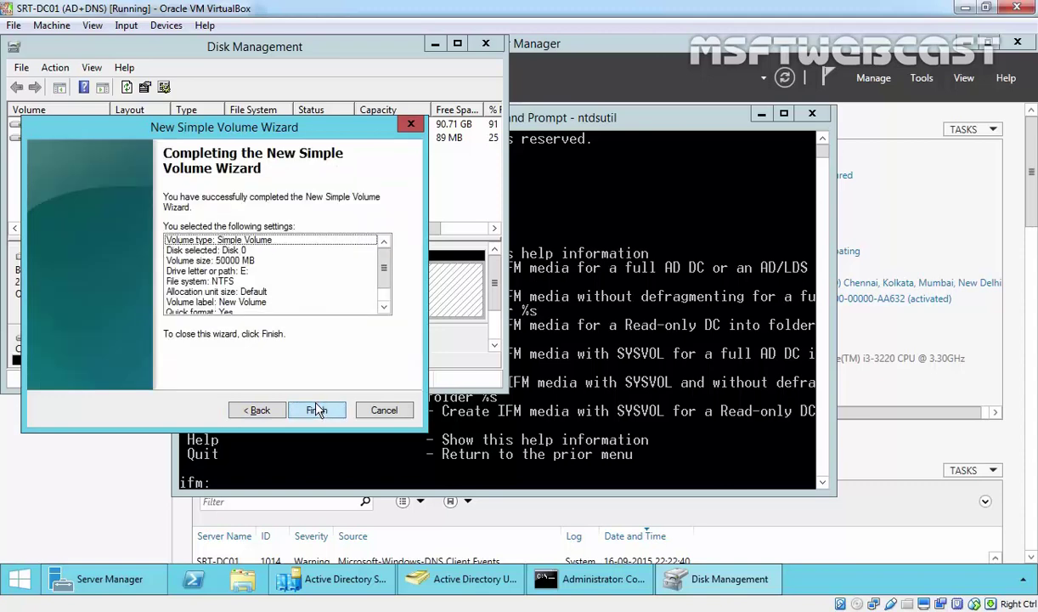
left_click(312, 411)
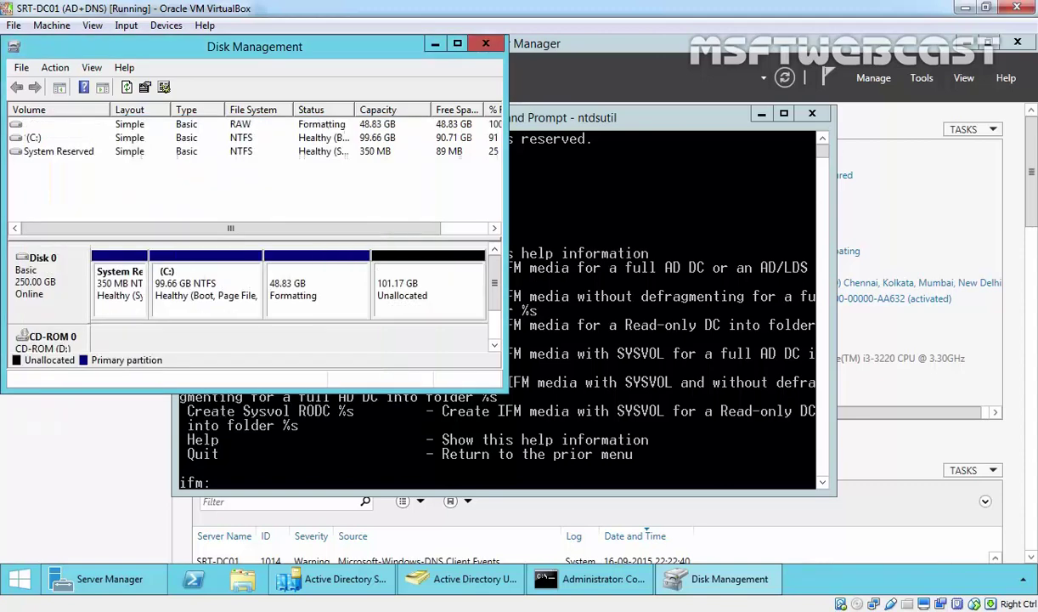
Step: Create an IFM folder on drive E:, then close Explorer and Disk Management
left_click(315, 293)
right_click(322, 298)
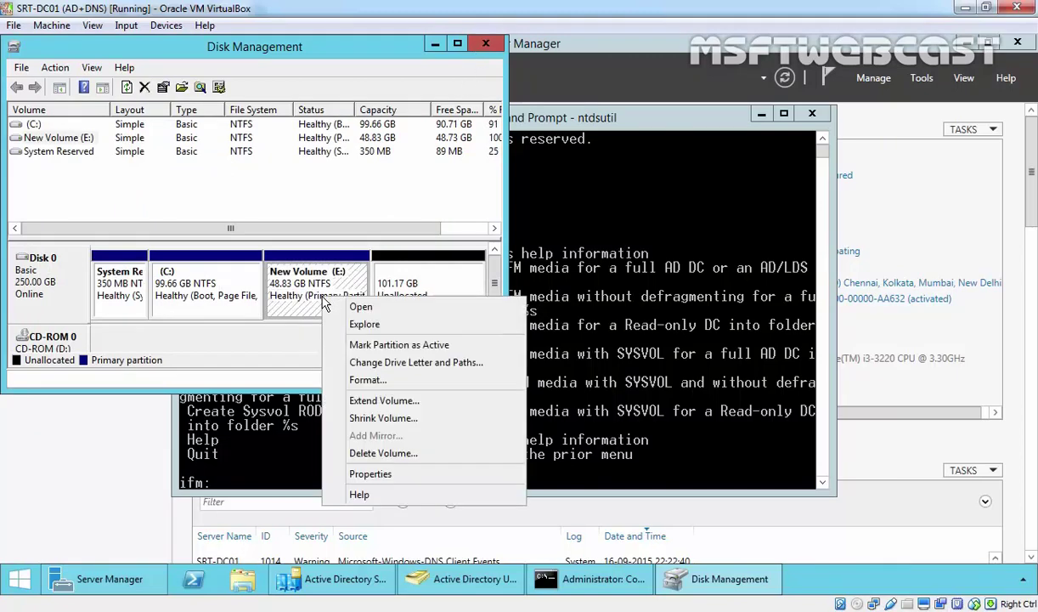
left_click(353, 330)
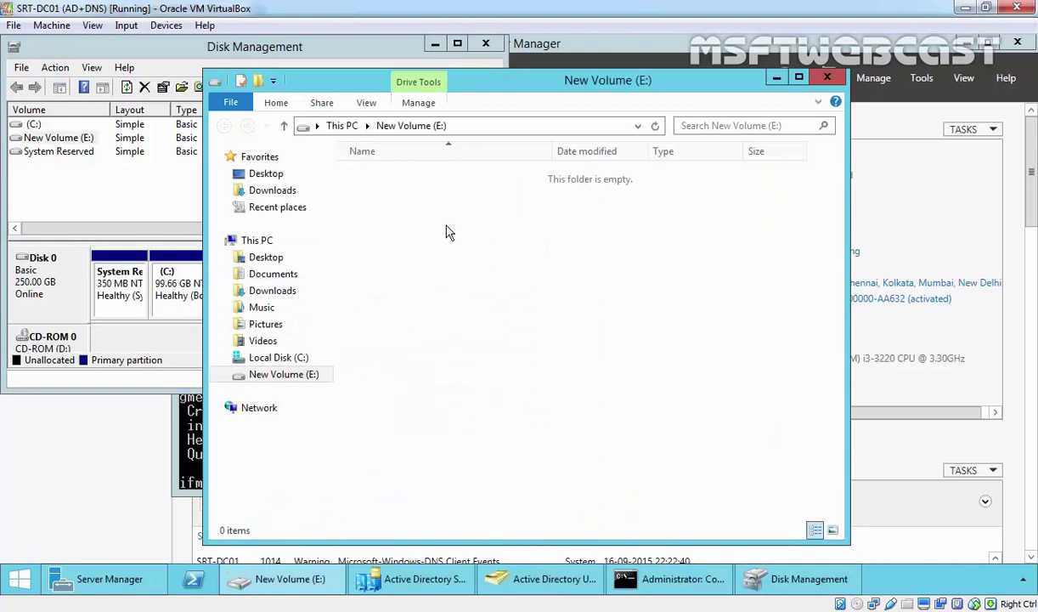
right_click(447, 230)
mouse_move(510, 388)
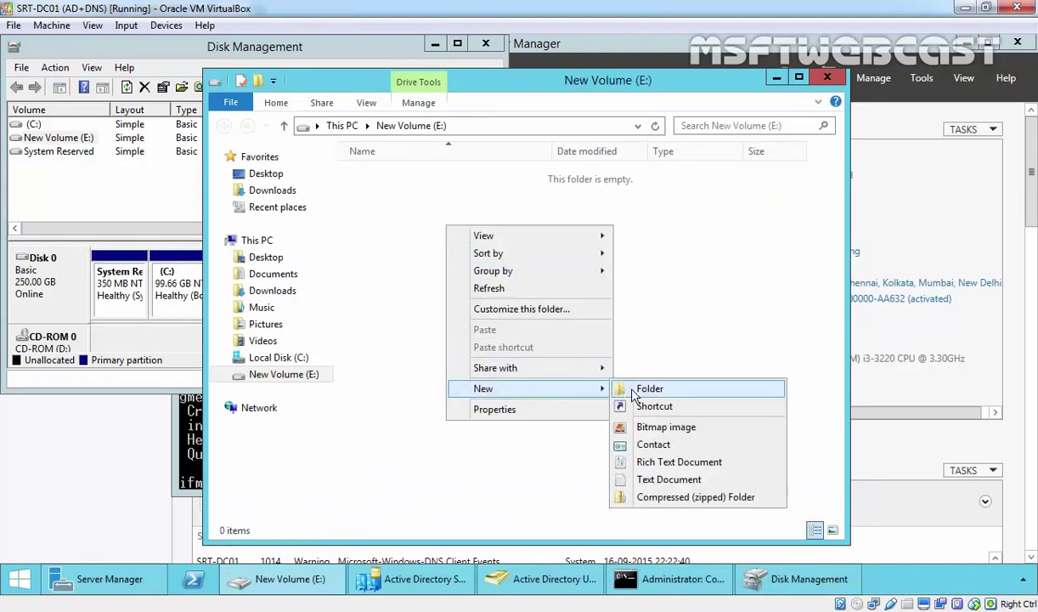
left_click(633, 390)
type("IFM")
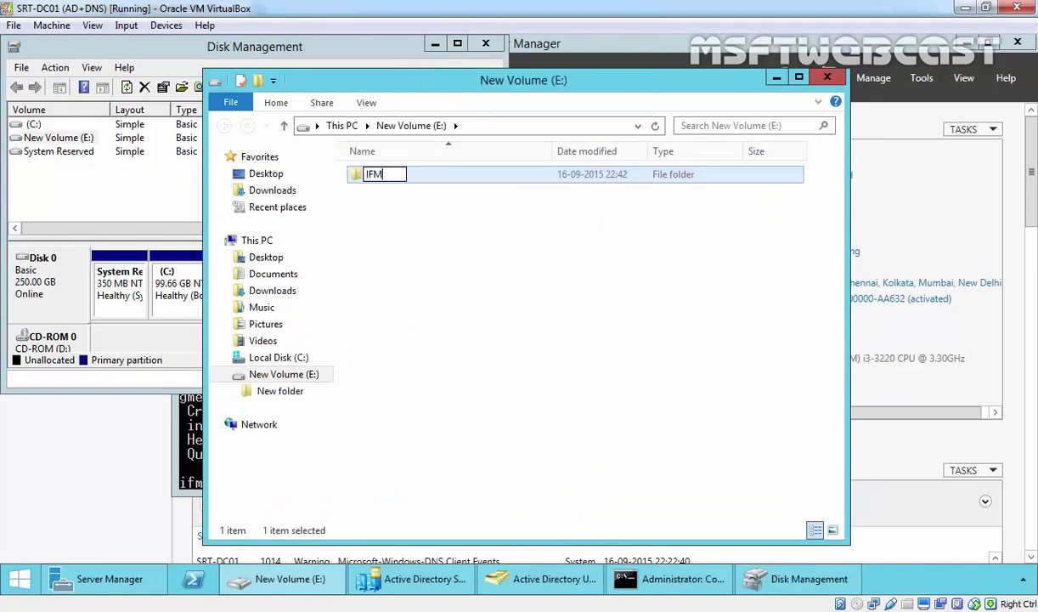
key("Return")
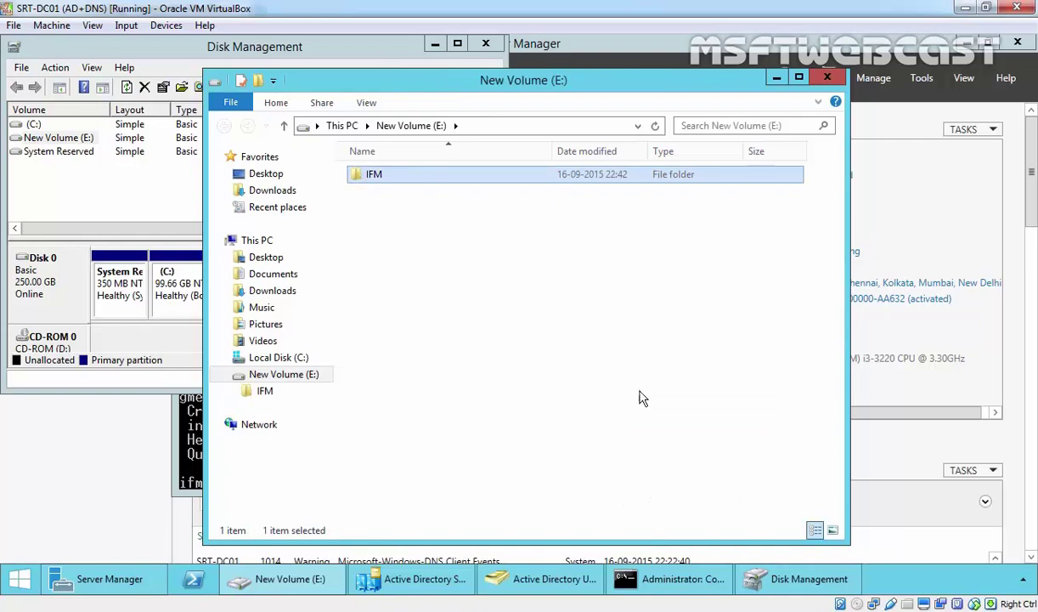
left_click(827, 78)
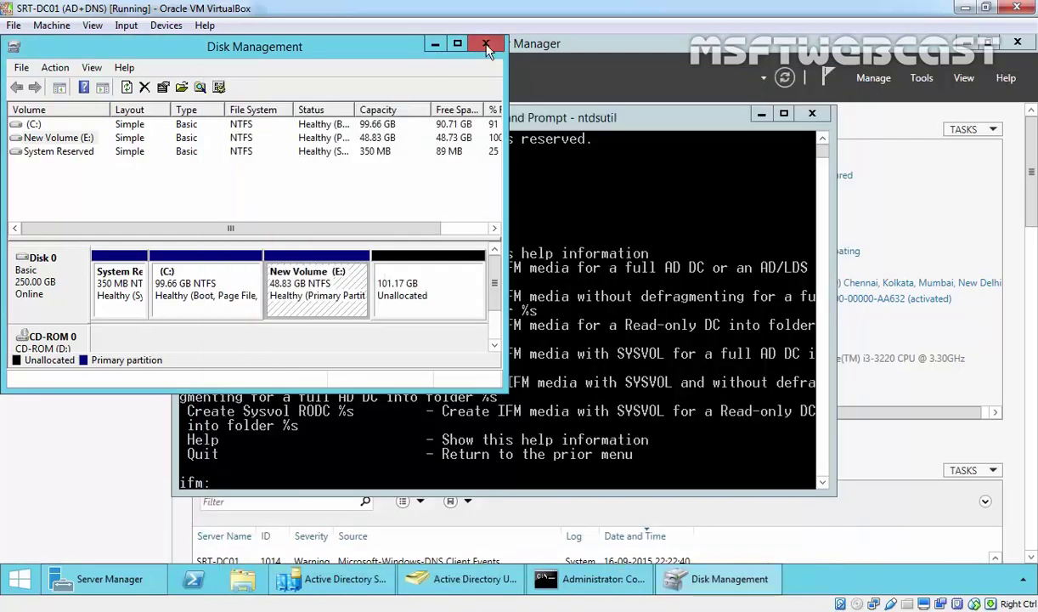
left_click(486, 44)
scroll(374, 391, "down", 1)
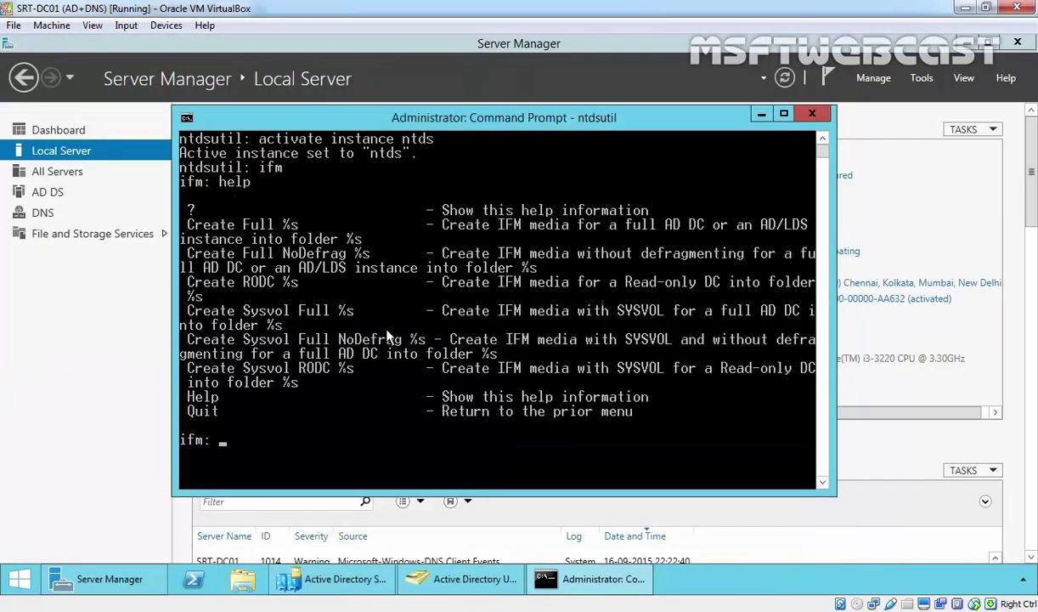
Step: Mark the Create Sysvol Full command text in the ntdsutil console
right_click(209, 325)
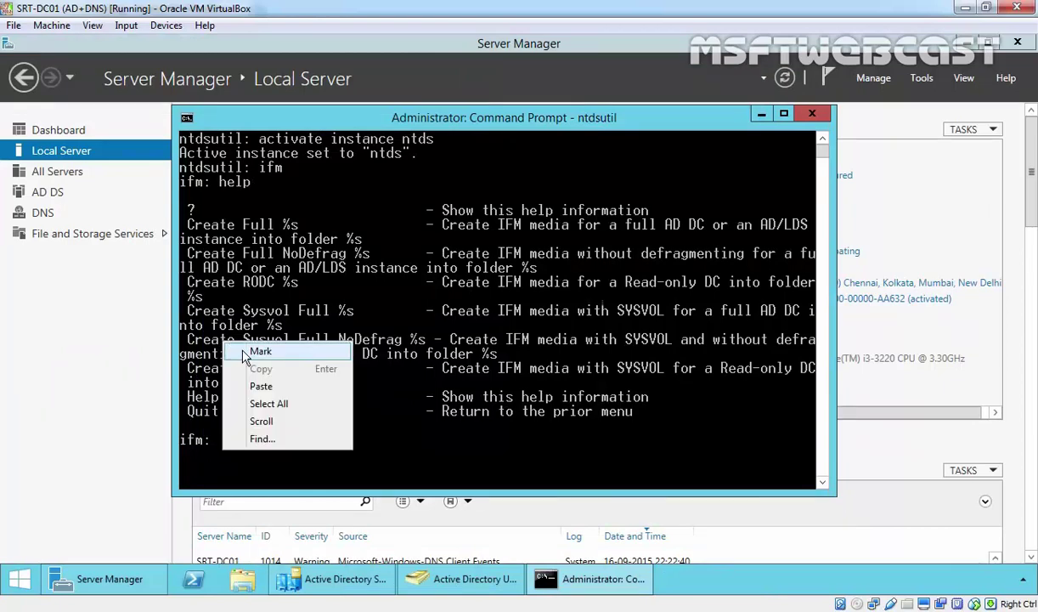
left_click(228, 333)
left_click_drag(188, 310, 290, 315)
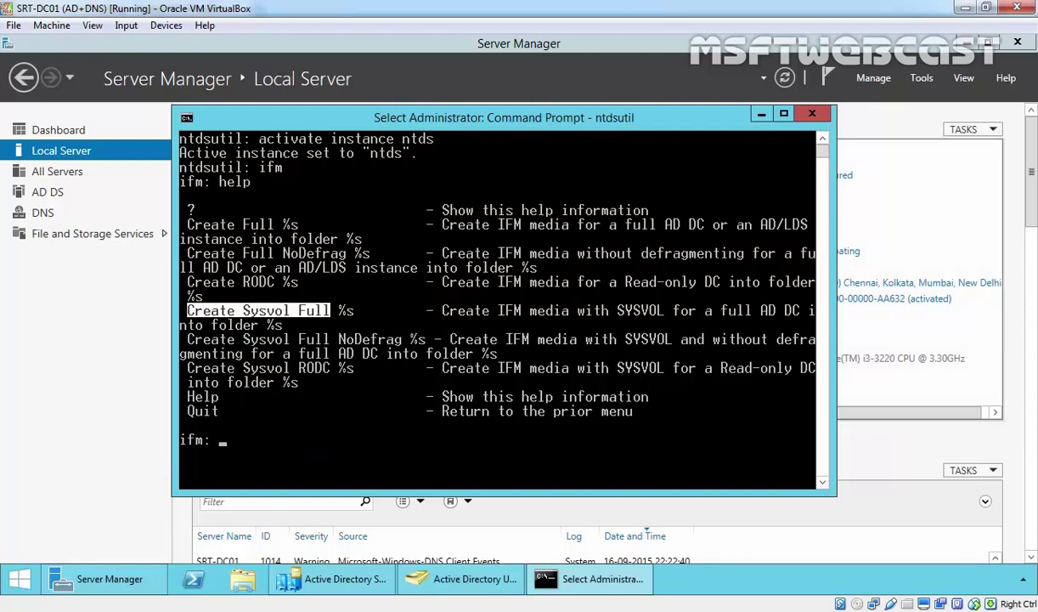
left_click_drag(836, 496, 908, 501)
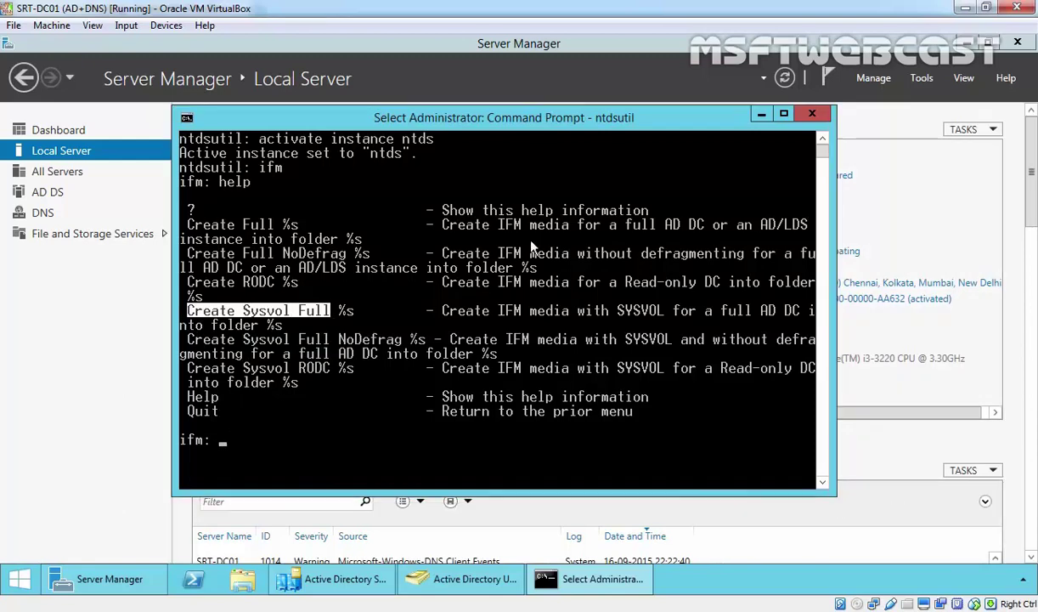
Step: Set the console window width to 150 and move it up-left
right_click(470, 117)
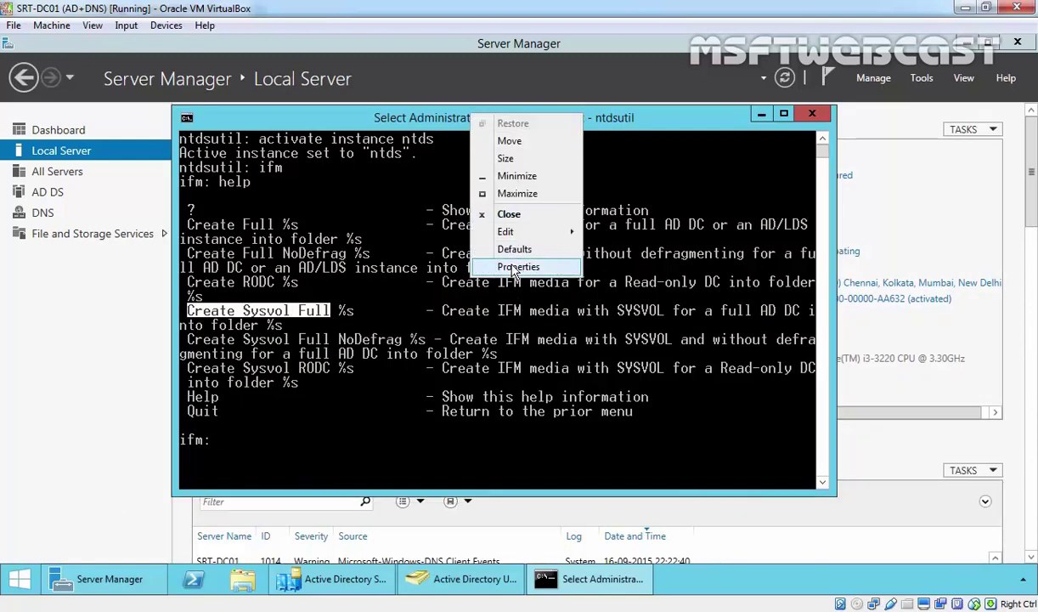
left_click(518, 266)
left_click(288, 157)
double_click(429, 260)
type("150")
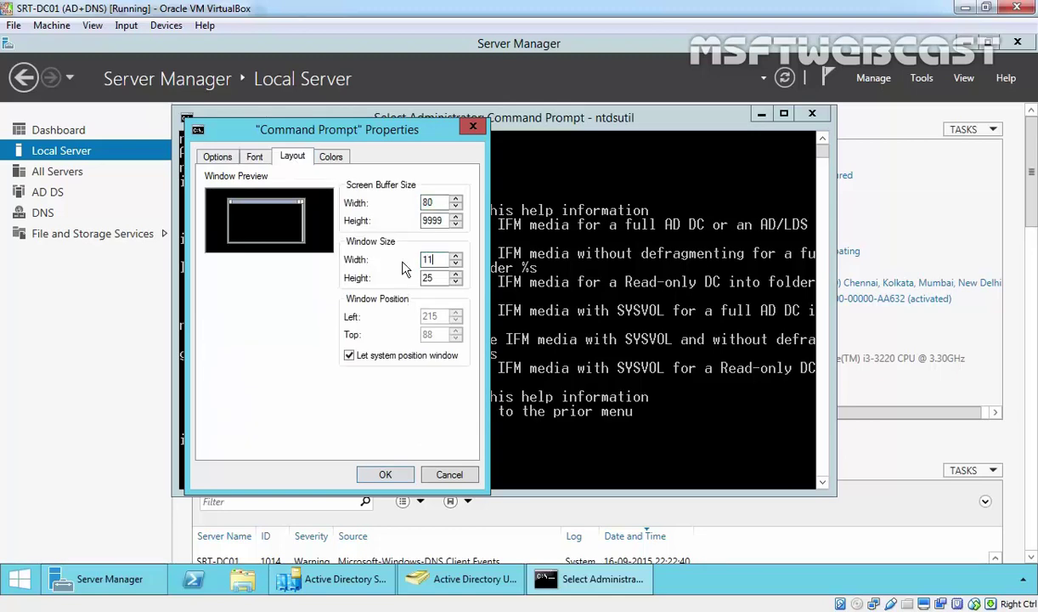
left_click(386, 474)
left_click_drag(491, 120, 389, 103)
Step: List the ifm commands again and copy the Create Sysvol Full command text
type("help")
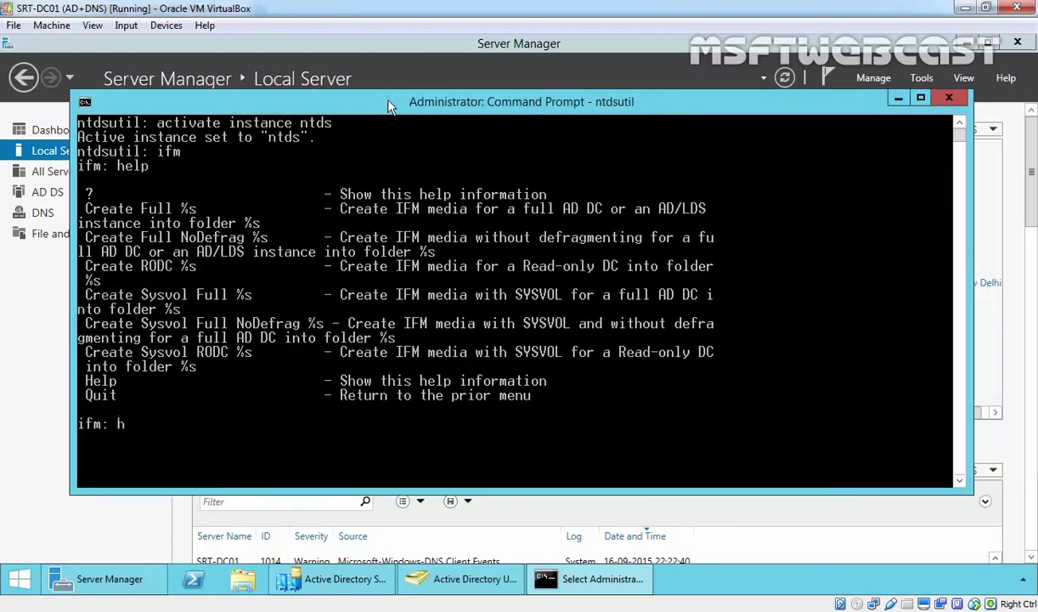
key("Return")
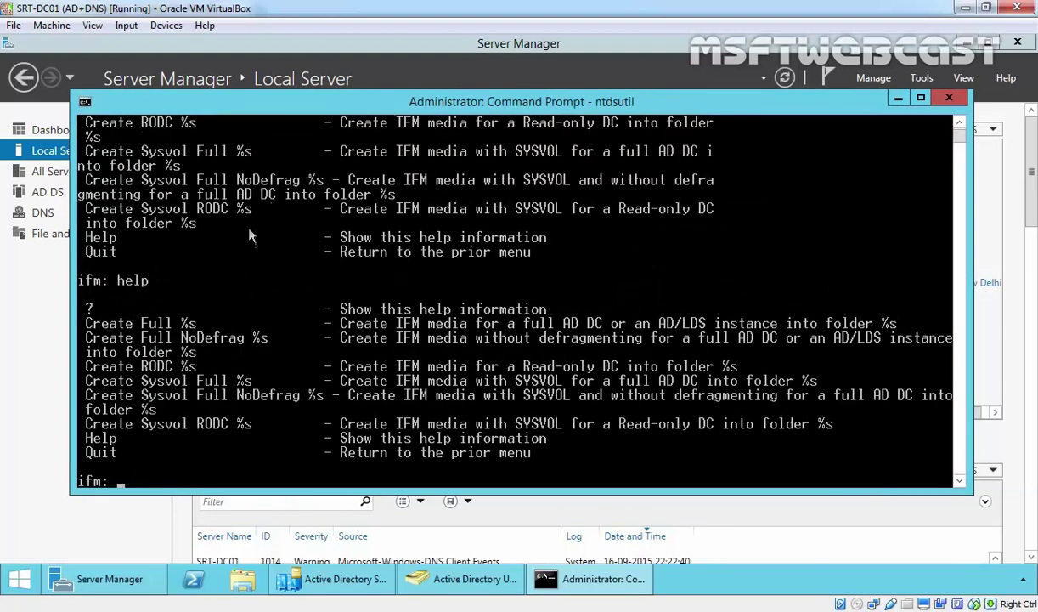
right_click(213, 299)
left_click(236, 325)
left_click_drag(81, 377, 227, 389)
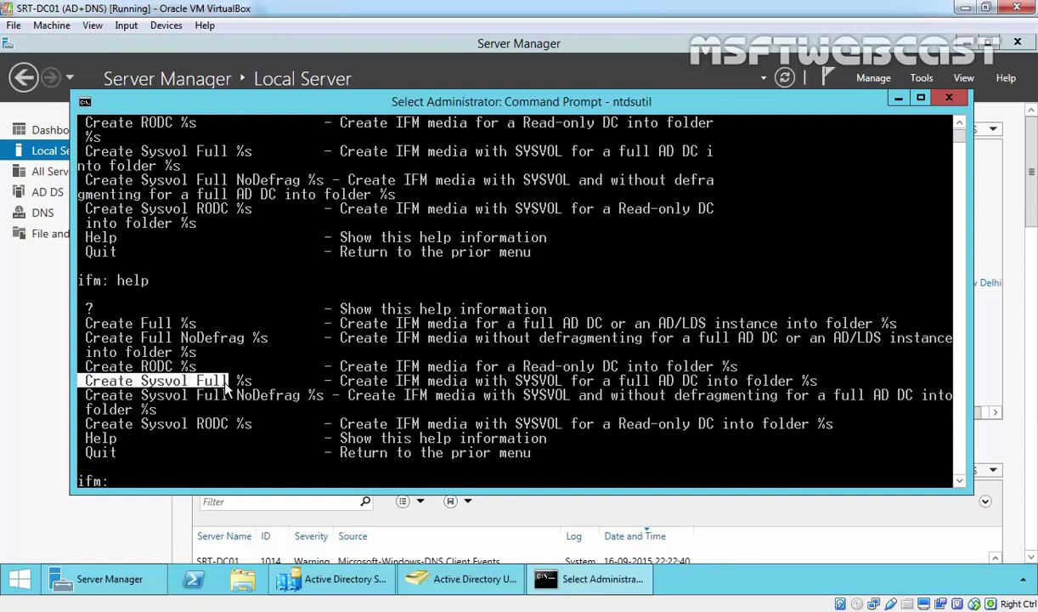
left_click_drag(86, 393, 295, 399)
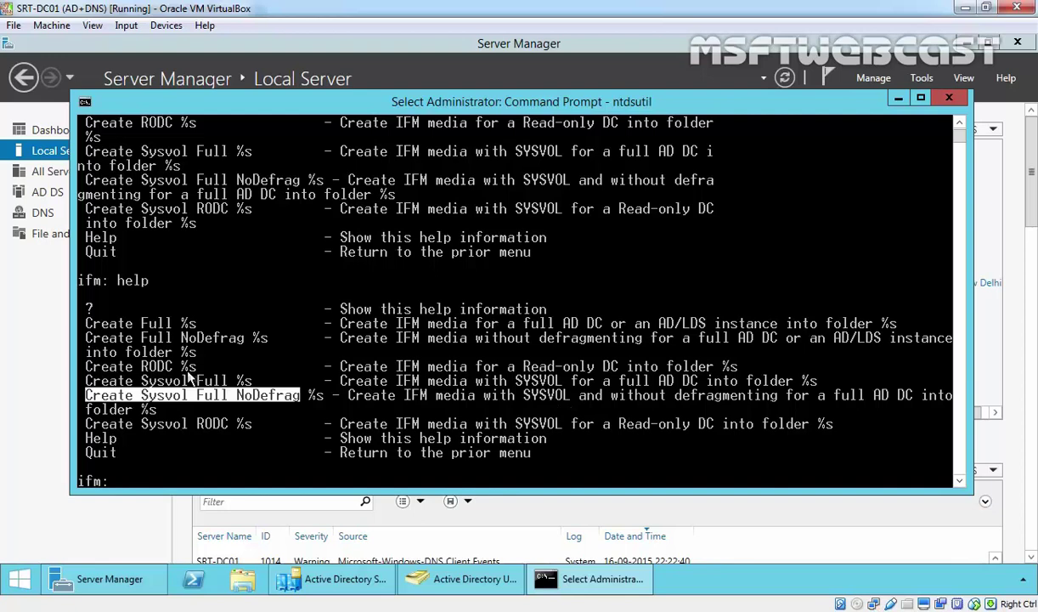
left_click_drag(87, 382, 226, 384)
key("super+c")
right_click(225, 382)
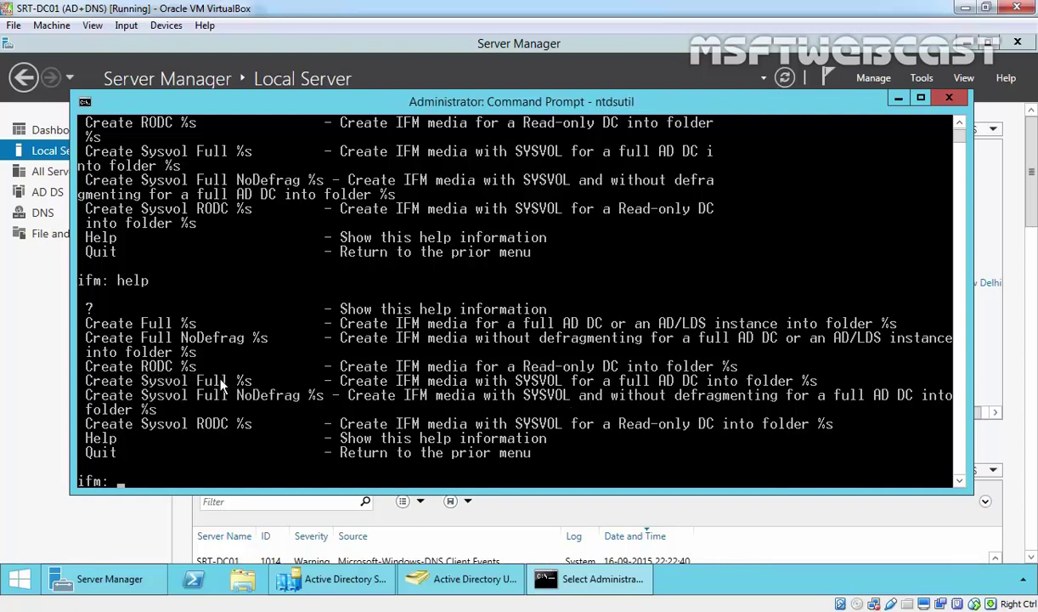
Step: Run Create Sysvol Full e:\ifm at the ifm prompt
scroll(252, 357, "down", 3)
right_click(251, 384)
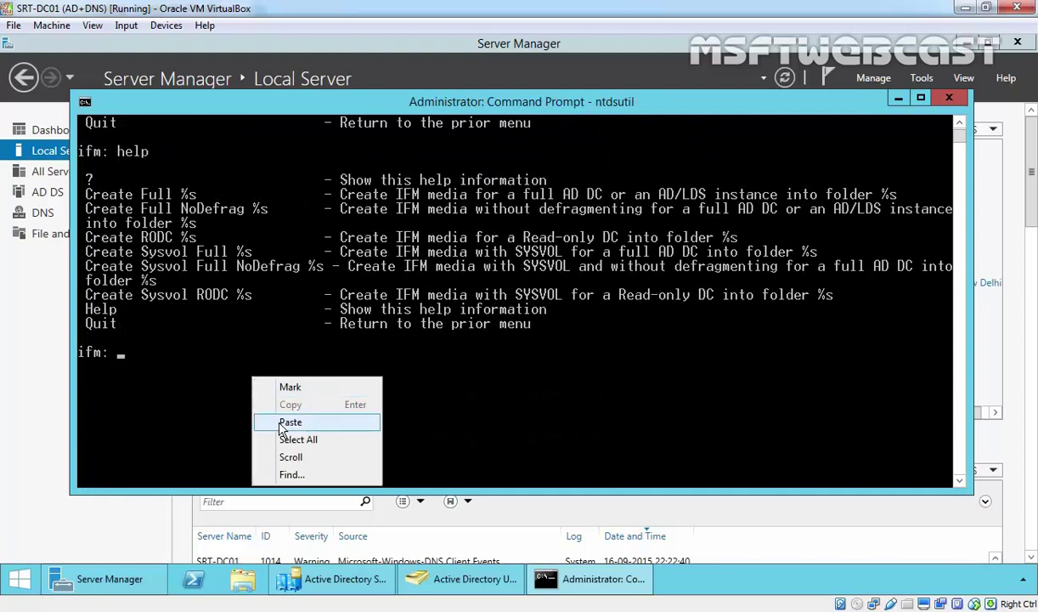
left_click(276, 421)
type("e:\\ifm")
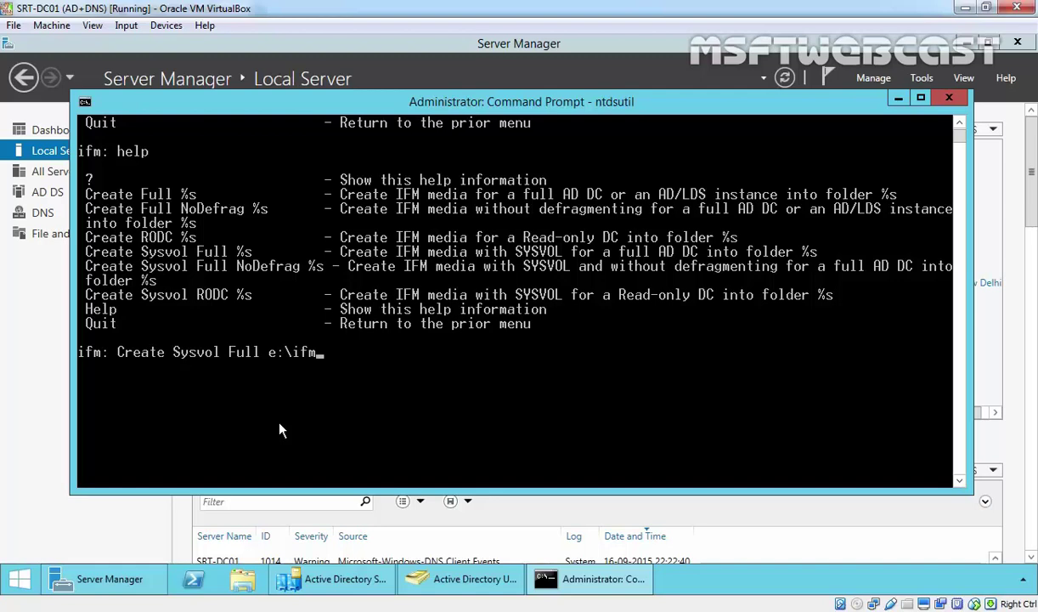
key("Return")
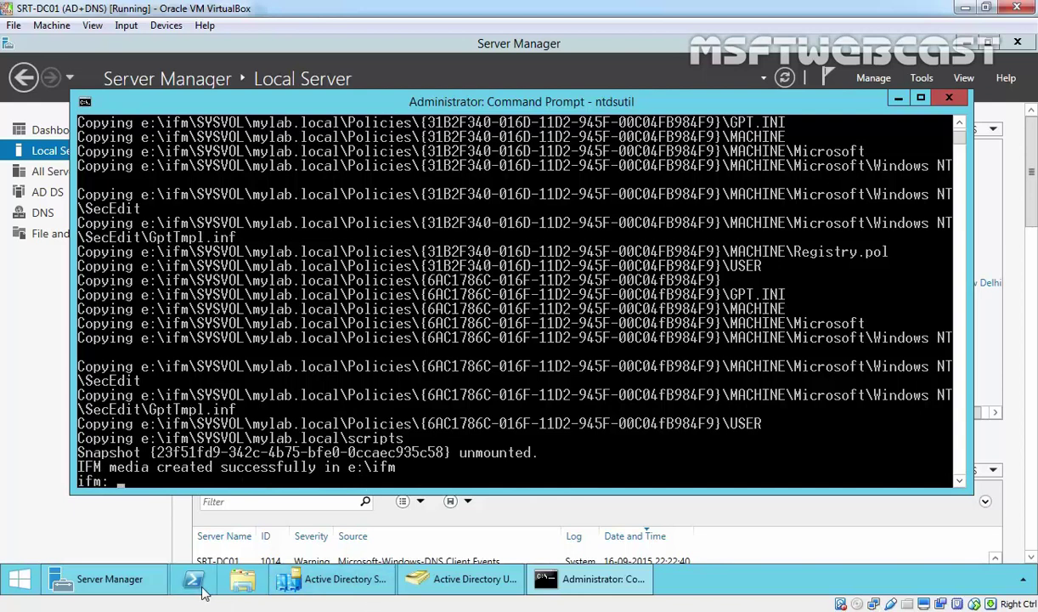
Step: Check that E:\IFM contains Active Directory, registry and SYSVOL folders, then minimize it
left_click(240, 584)
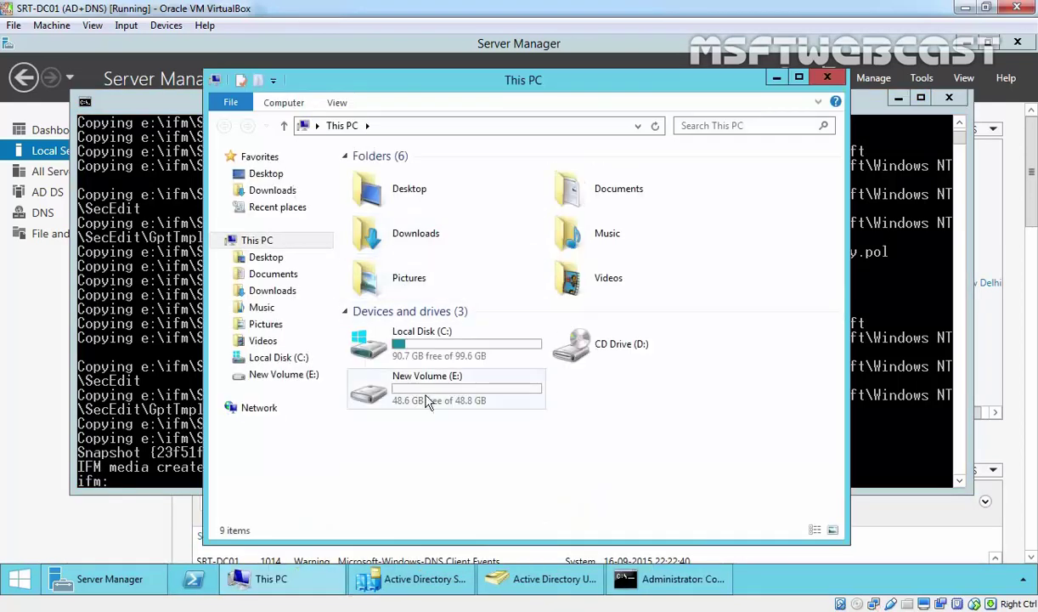
double_click(429, 399)
double_click(367, 175)
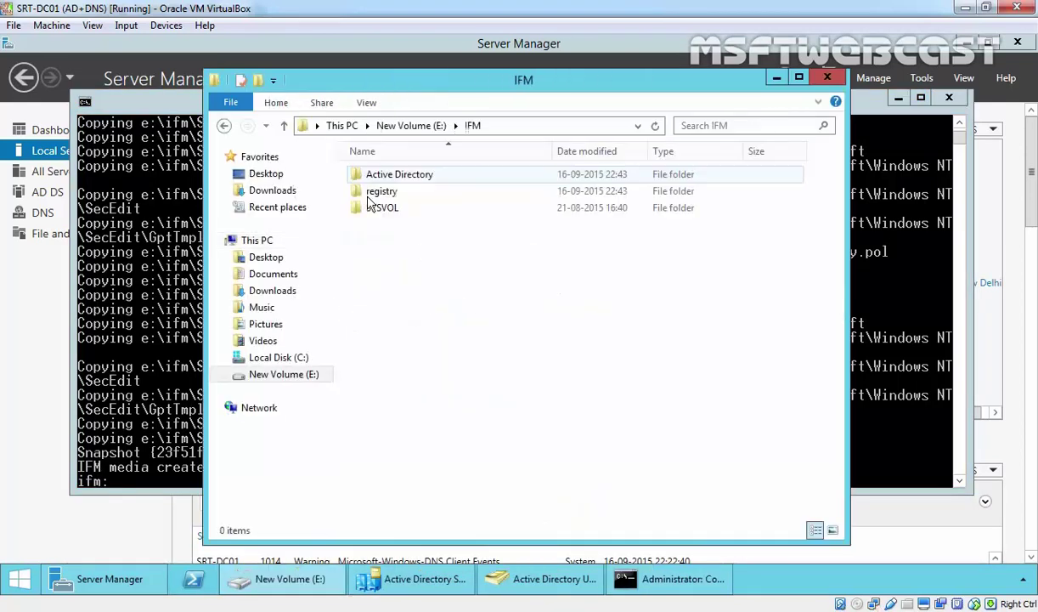
left_click(406, 176)
left_click(389, 174)
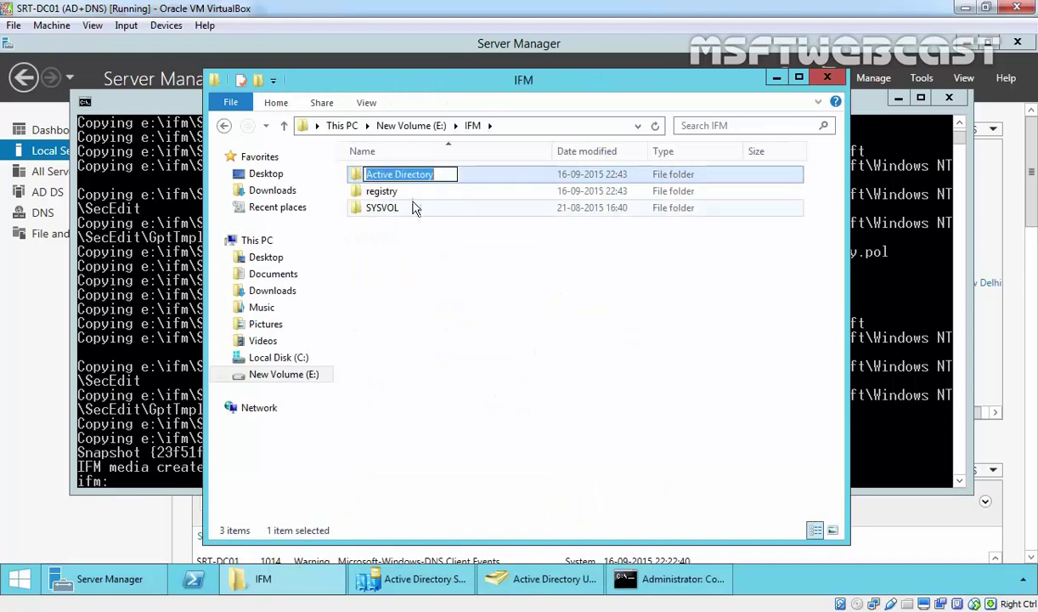
left_click(383, 195)
left_click(384, 208)
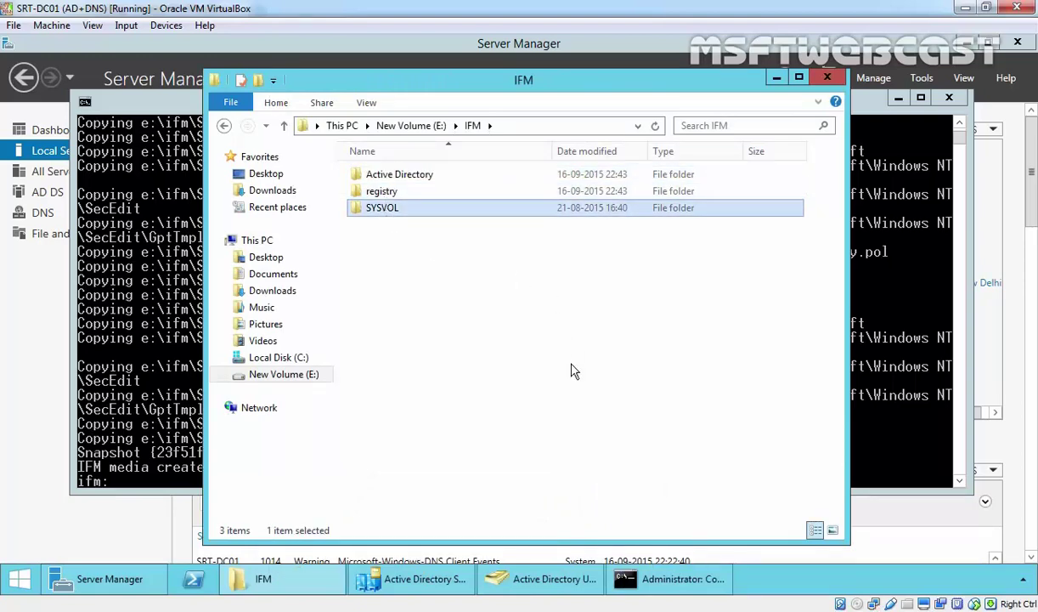
left_click(776, 78)
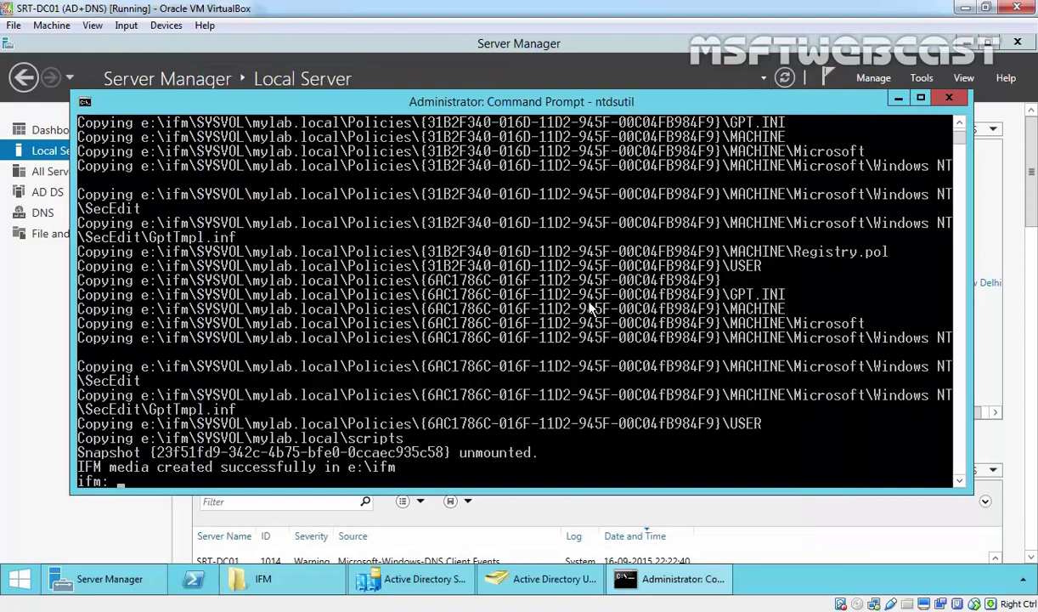
Step: Quit ntdsutil twice and exit the Command Prompt
type("quit")
key("Return")
type("quit")
key("Return")
type("exit")
key("Return")
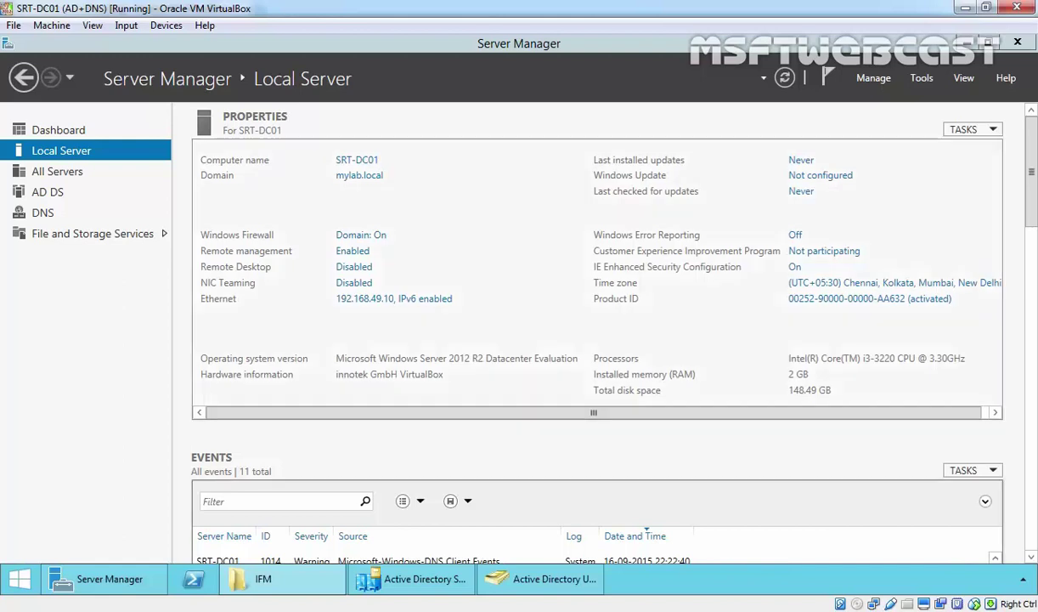
Step: Select the IFM folders on SRT-DC01, then confirm C:\IFM on SRT-DC02 holds them
left_click(289, 576)
left_click_drag(485, 319, 362, 158)
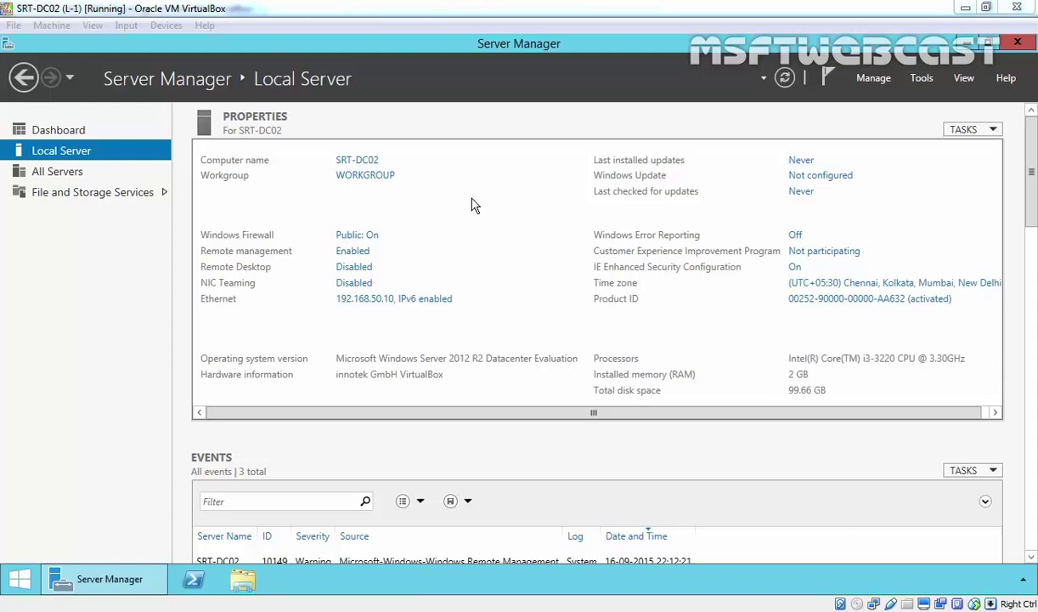
left_click(242, 578)
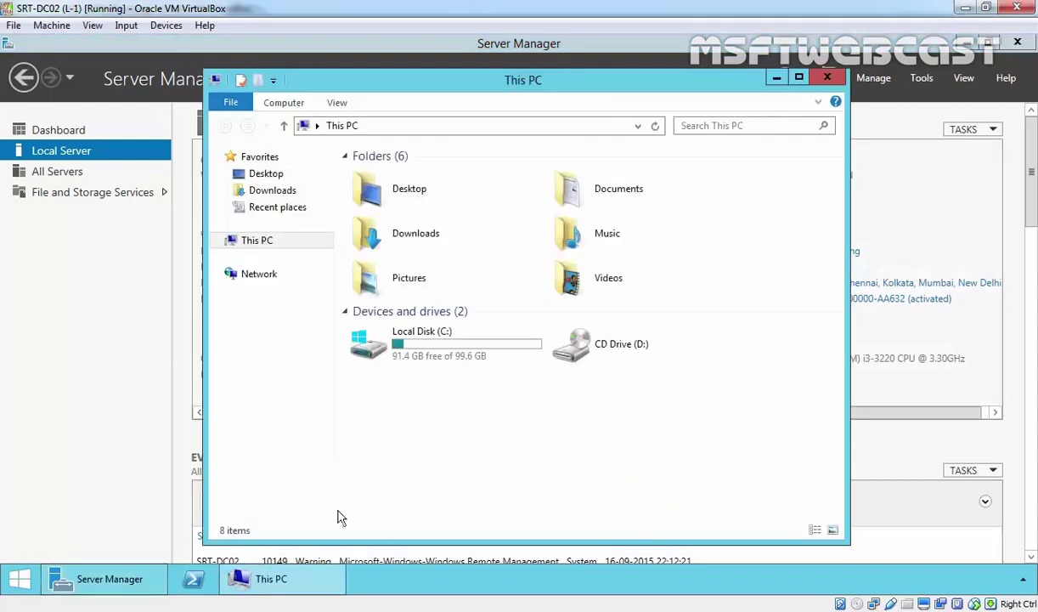
double_click(410, 338)
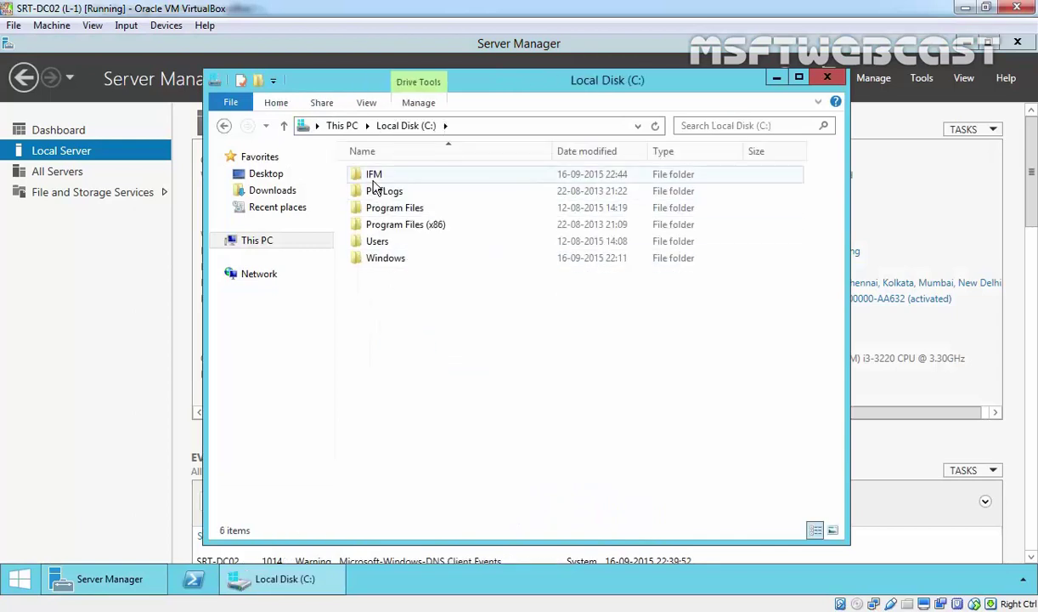
left_click(374, 176)
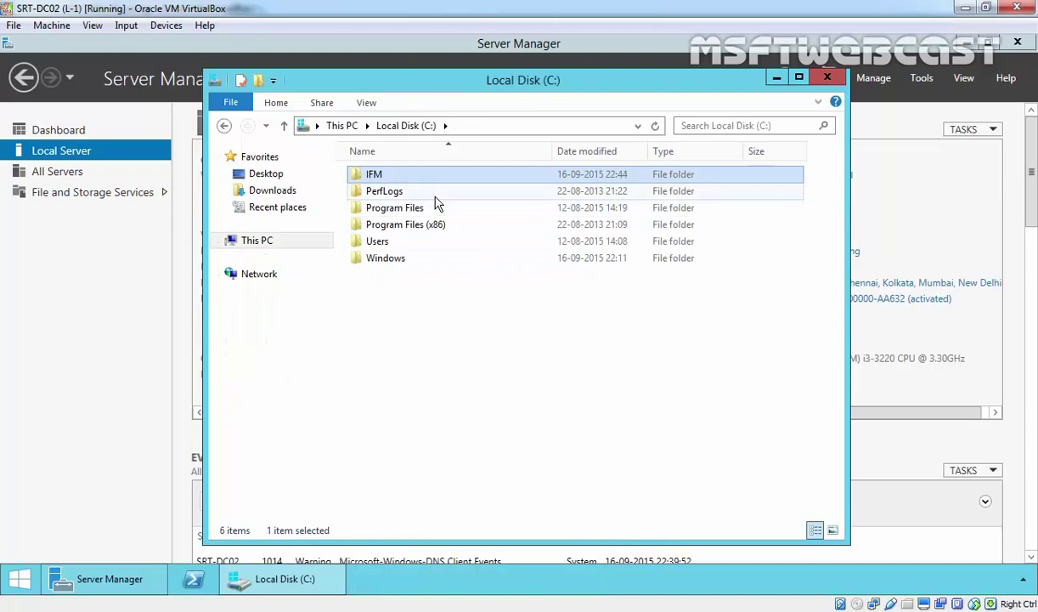
double_click(407, 179)
left_click_drag(514, 336, 408, 166)
left_click(827, 77)
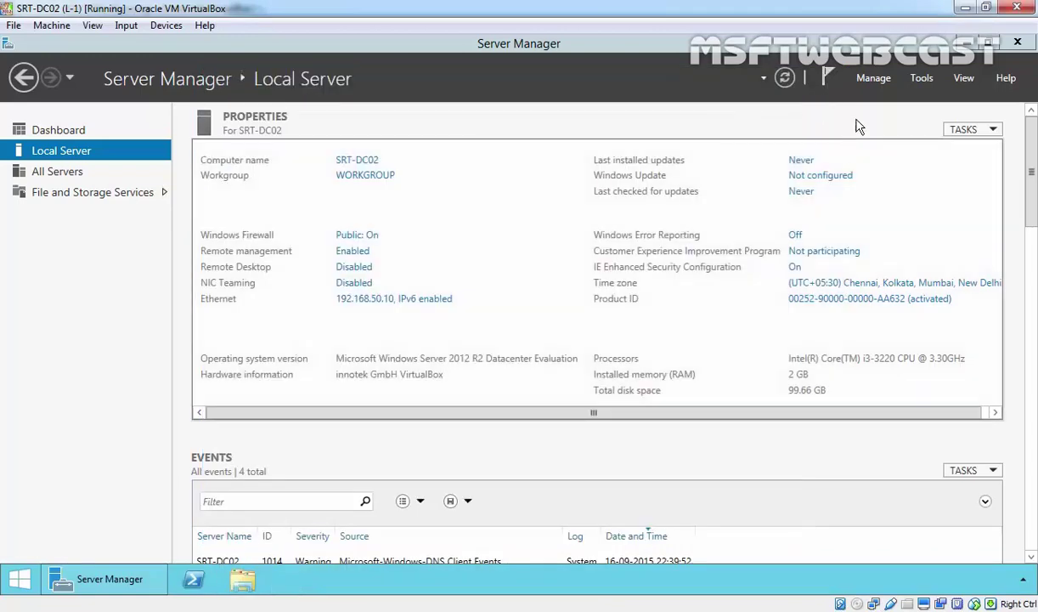
Step: Start Add Roles and Features with role-based installation and SRT-DC02 as the destination server
left_click(923, 79)
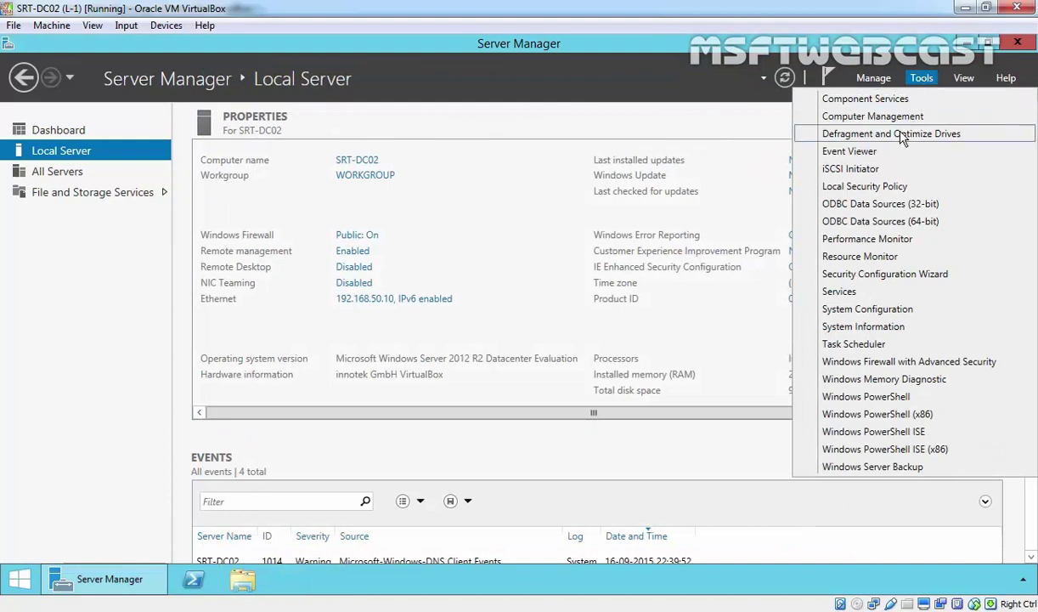
left_click(873, 80)
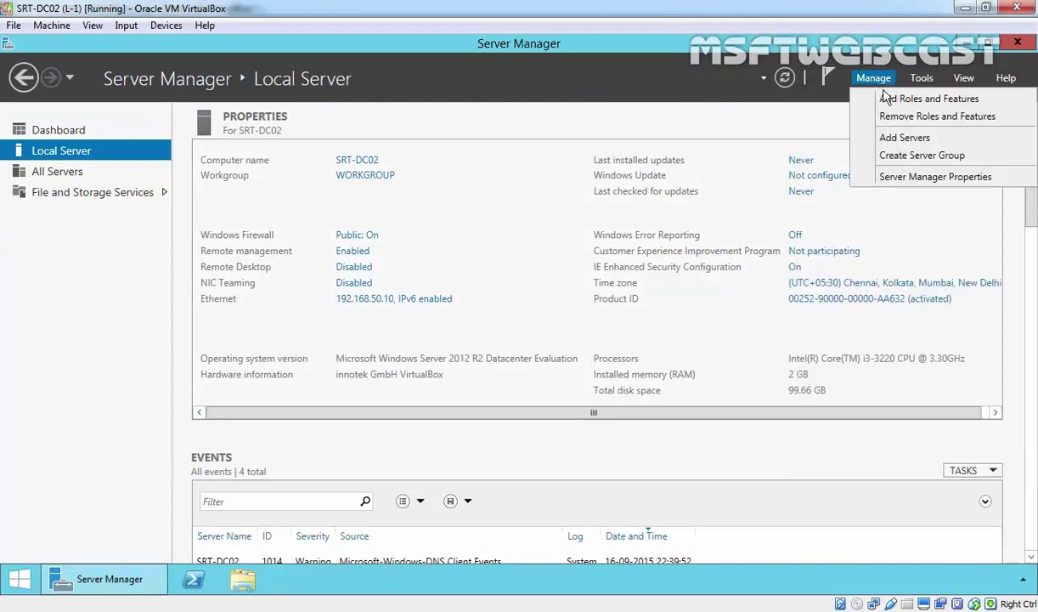
left_click(892, 100)
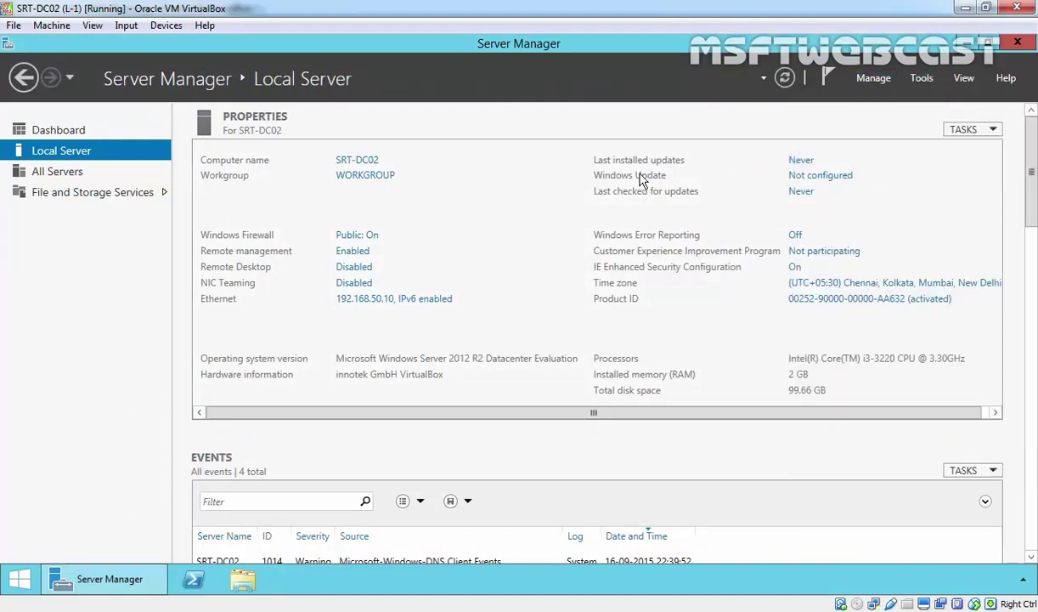
left_click_drag(490, 177, 521, 106)
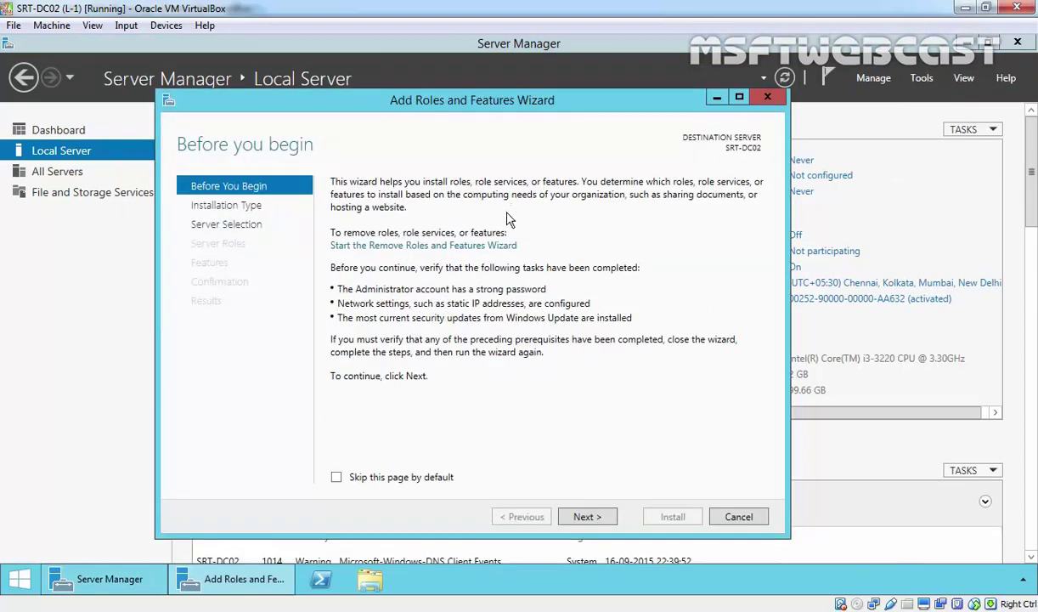
left_click(585, 519)
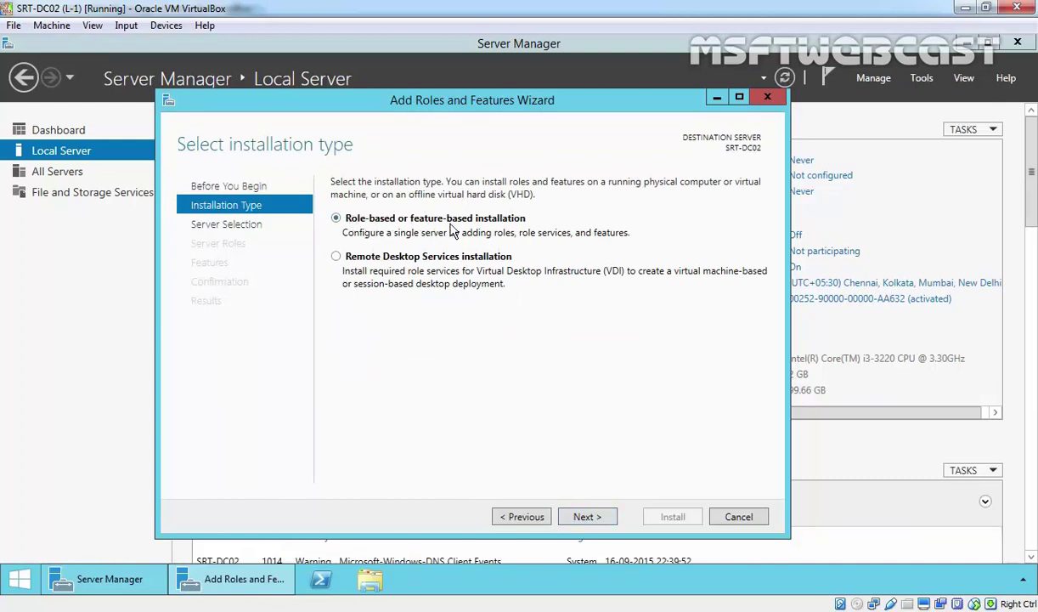
left_click(586, 518)
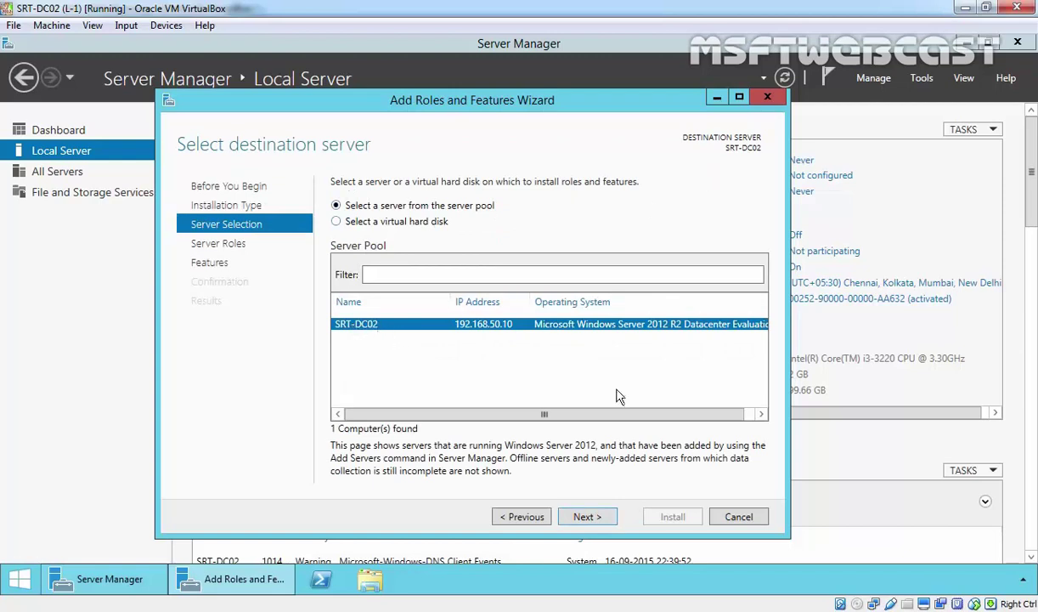
left_click(600, 520)
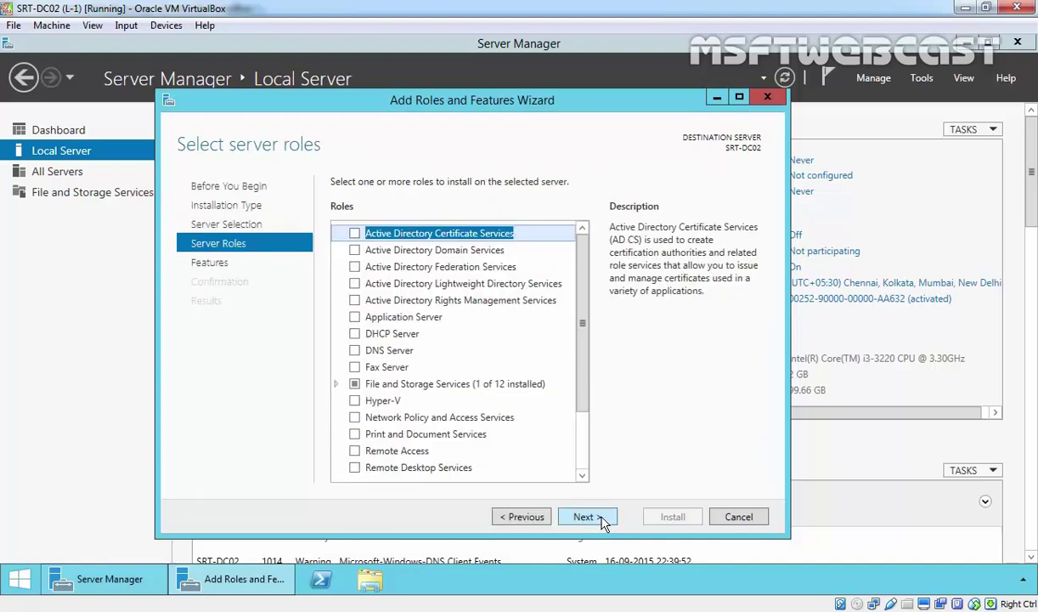
Step: Select the Active Directory Domain Services role along with its required management features
left_click(466, 250)
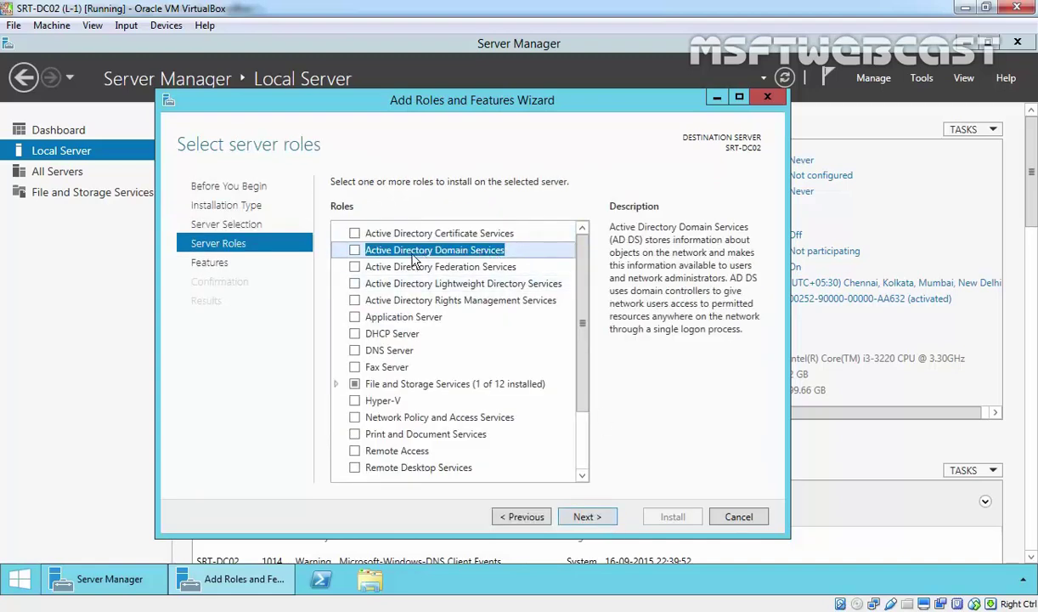
left_click(355, 250)
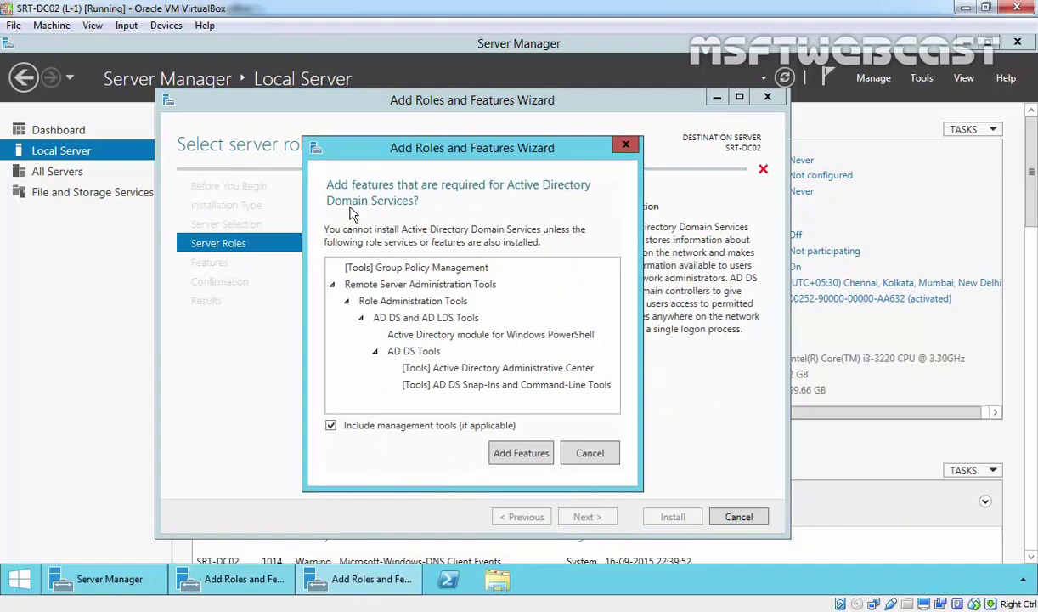
left_click(520, 453)
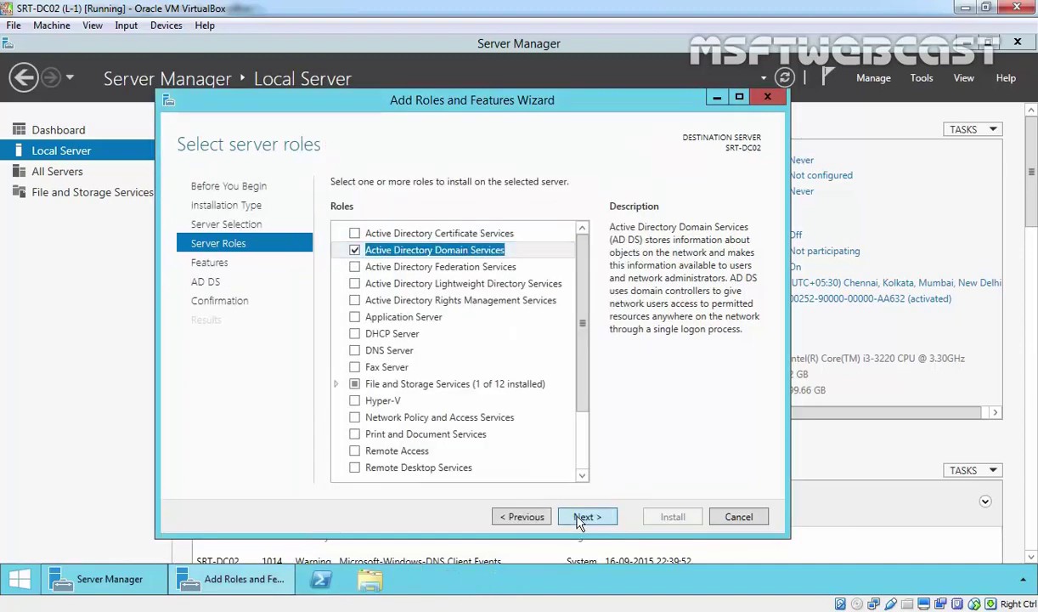
Step: Pass the Features and AD DS pages and install AD DS on SRT-DC02
left_click(586, 517)
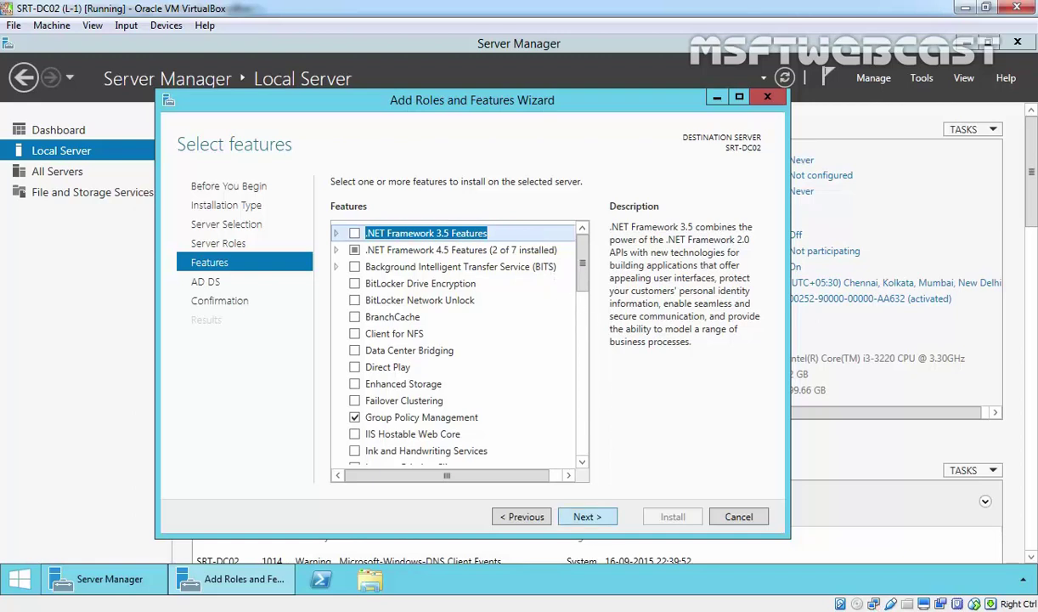
left_click(568, 513)
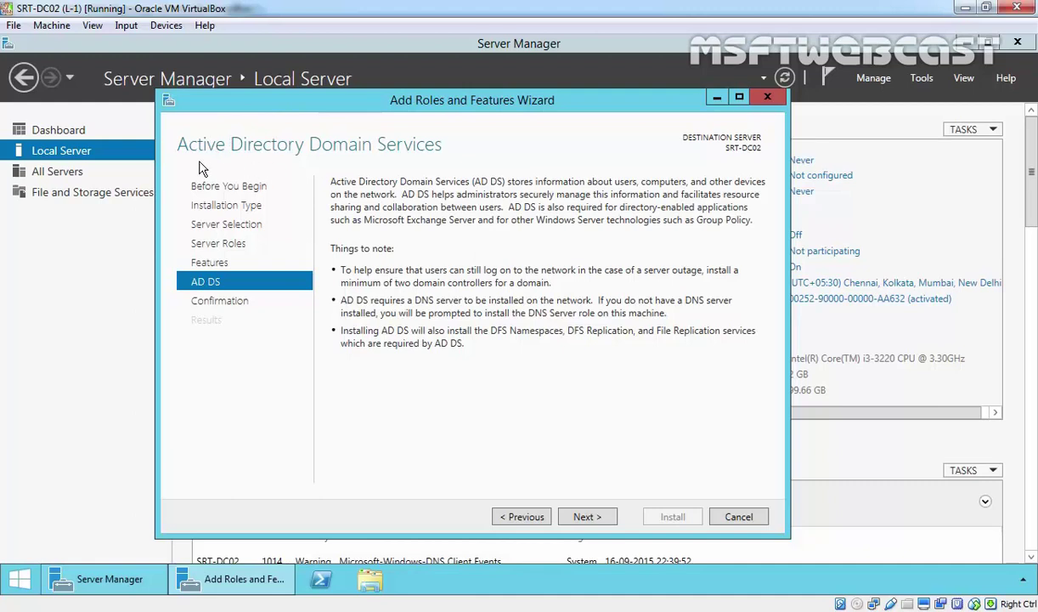
left_click(586, 517)
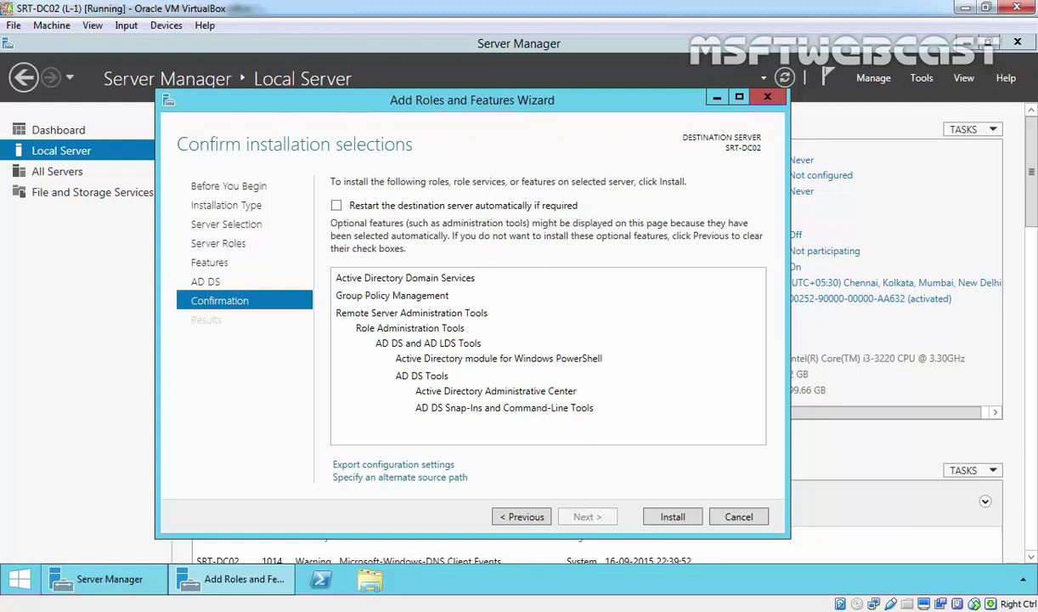
left_click(667, 518)
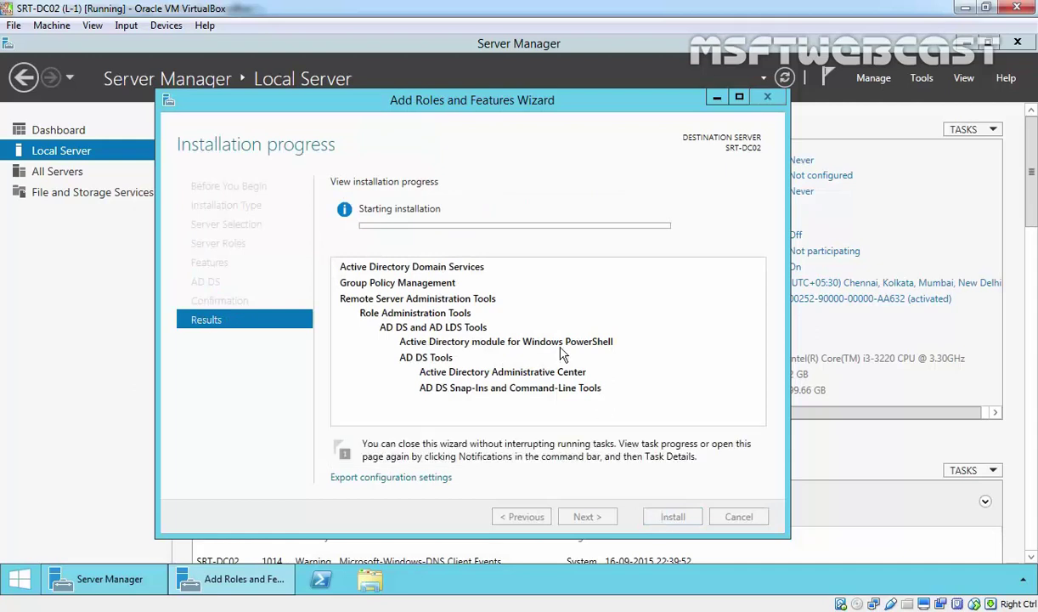
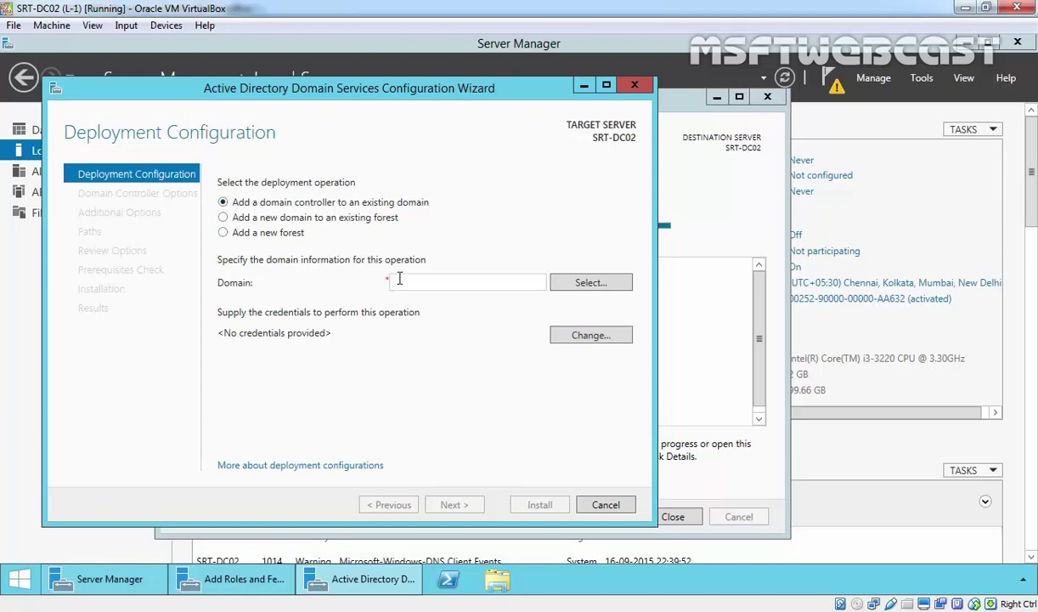
Step: Set the domain to mylab.local, supply the domain administrator's user name and password, and continue
type("mylab.local")
left_click(592, 336)
left_click(414, 305)
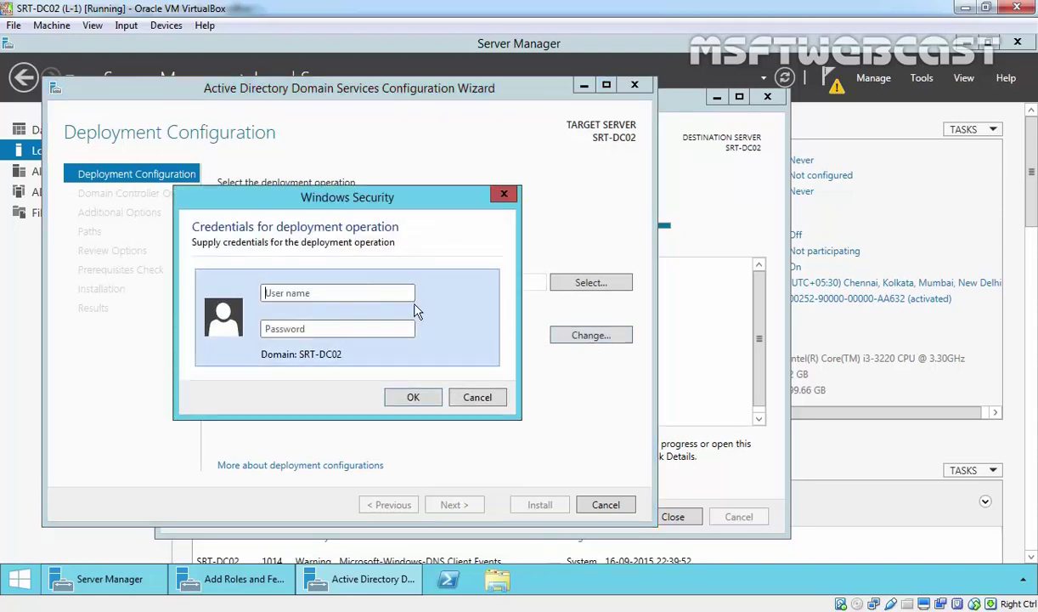
type("administrator@")
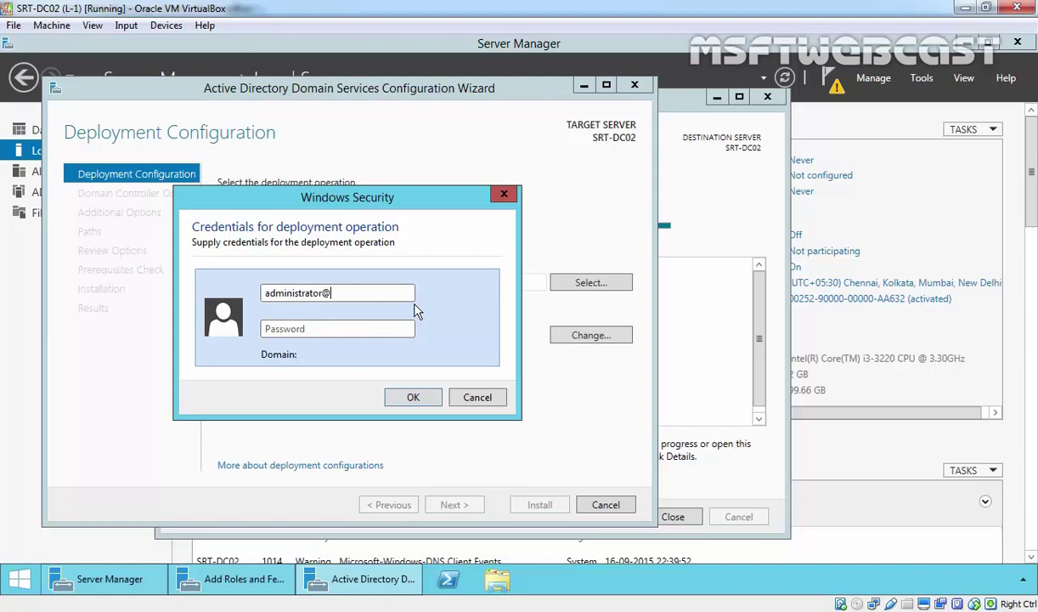
type("mylab.local")
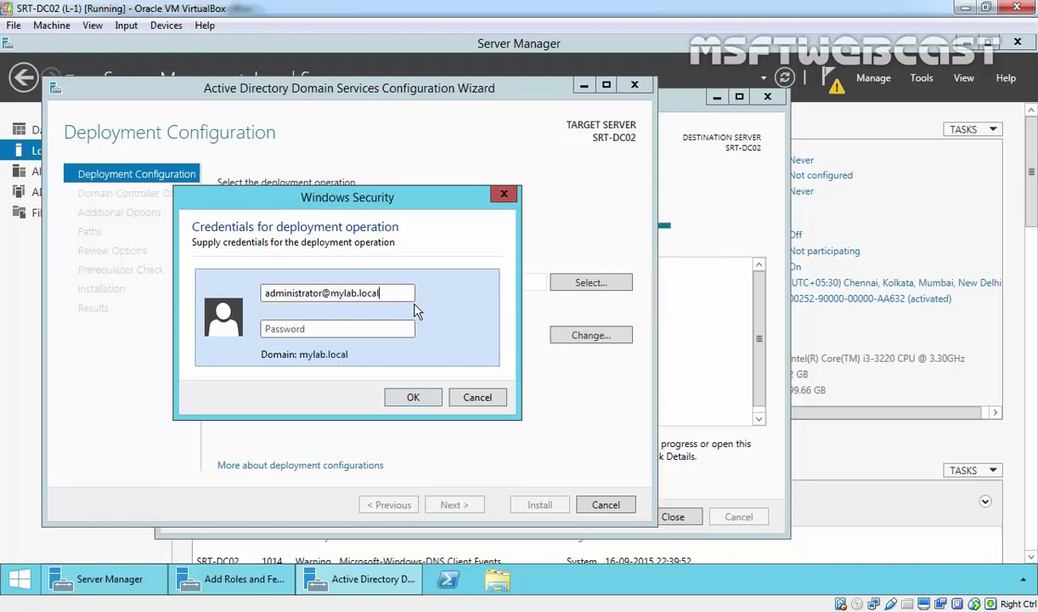
left_click(412, 397)
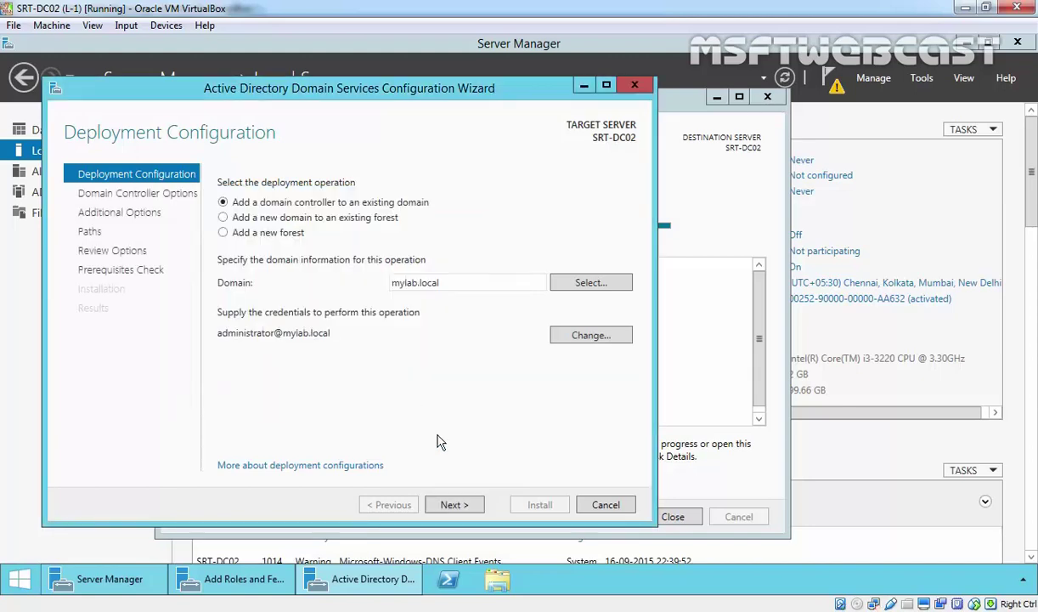
left_click(450, 505)
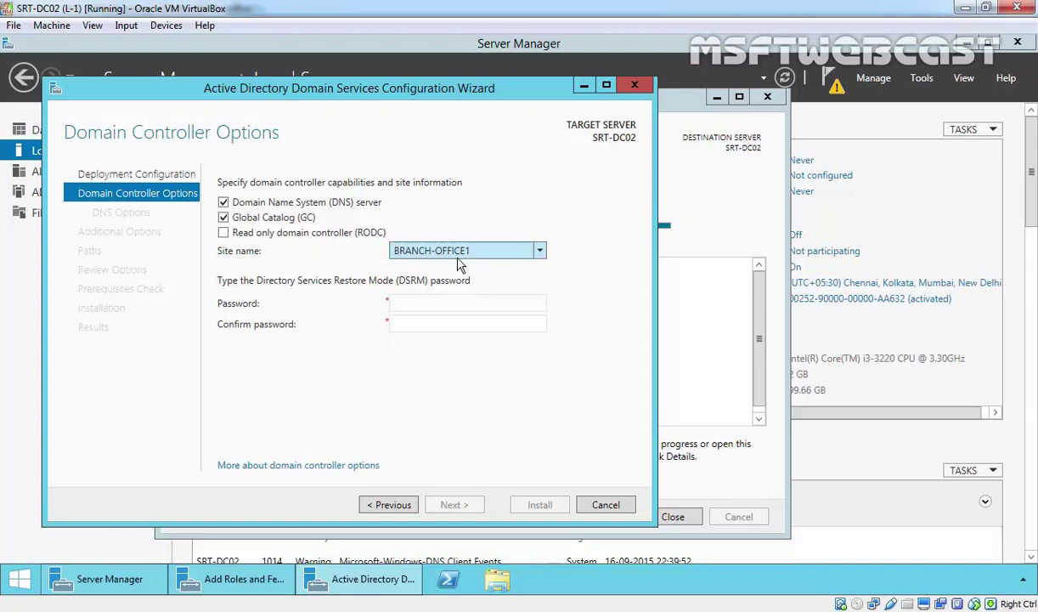
Step: Switch to the PowerPoint slide show of the lab network diagram
key("alt+Tab")
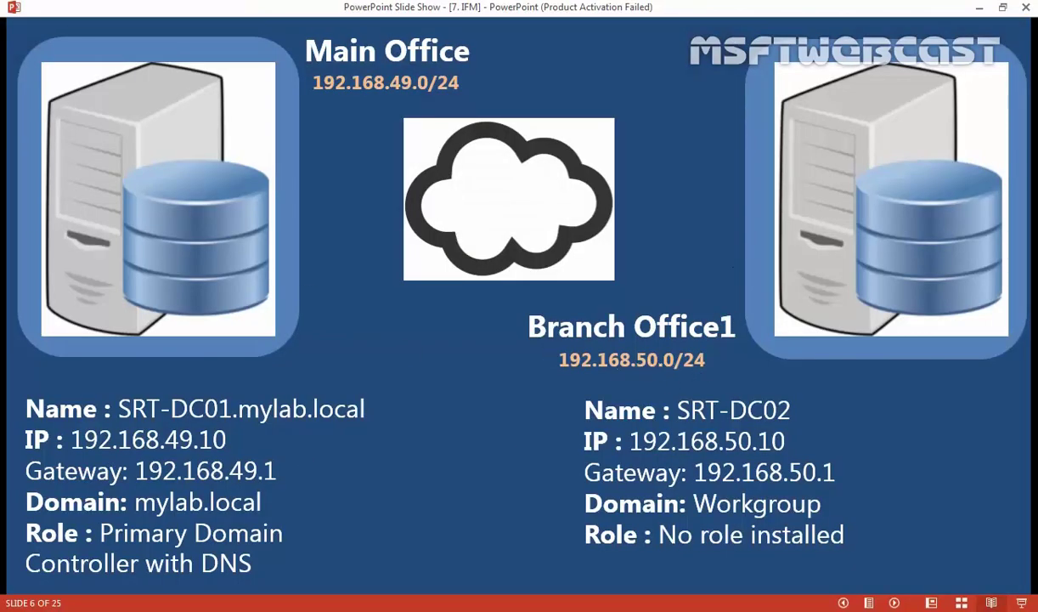
Step: On SRT-DC01, confirm in Sites and Services that BRANCH-OFFICE1 has no servers, then return to SRT-DC02
key("alt+Tab")
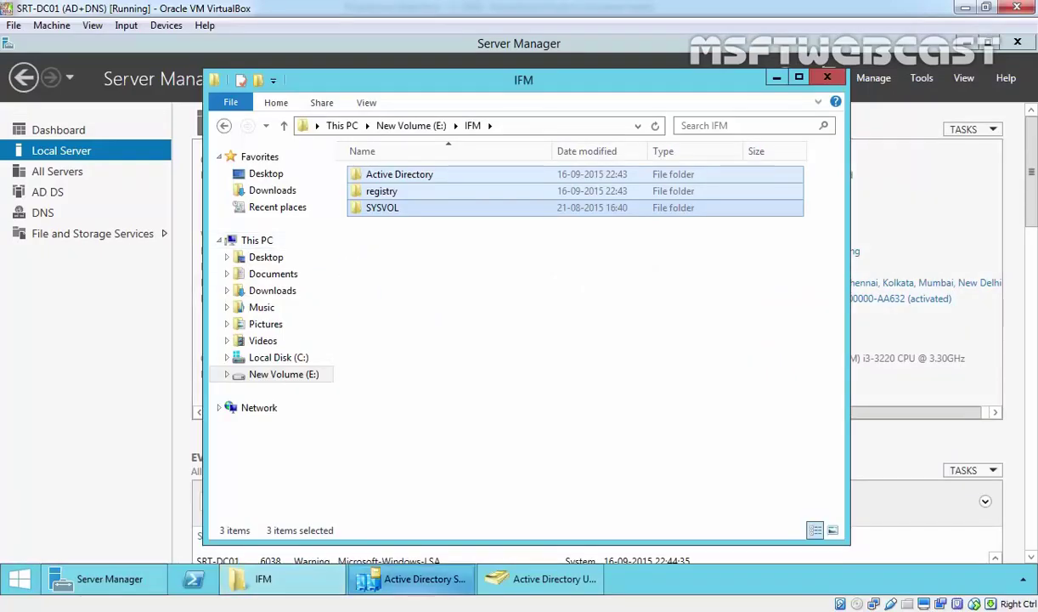
left_click(408, 578)
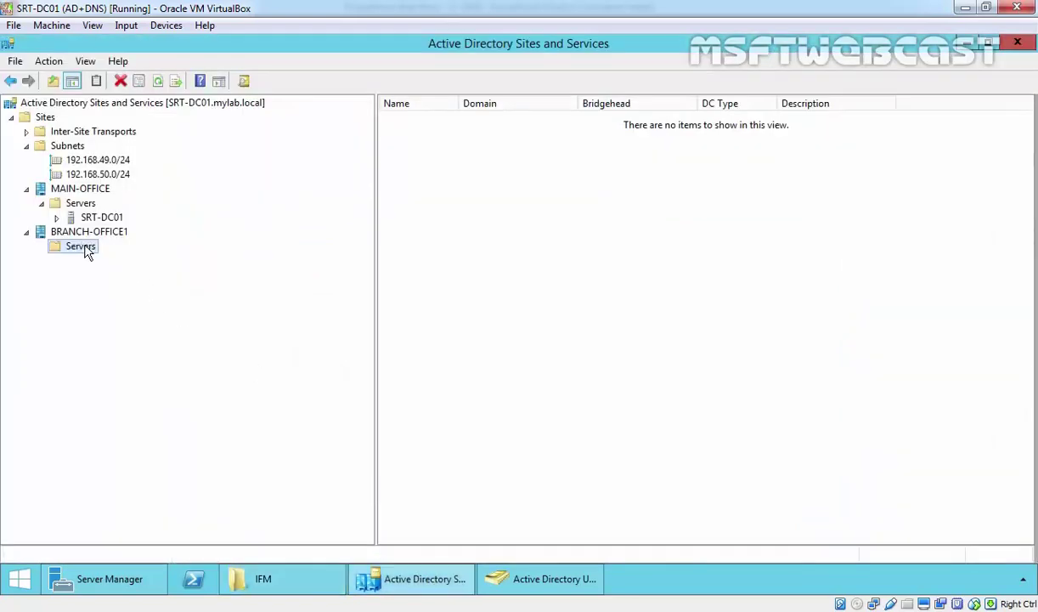
key("alt+Tab")
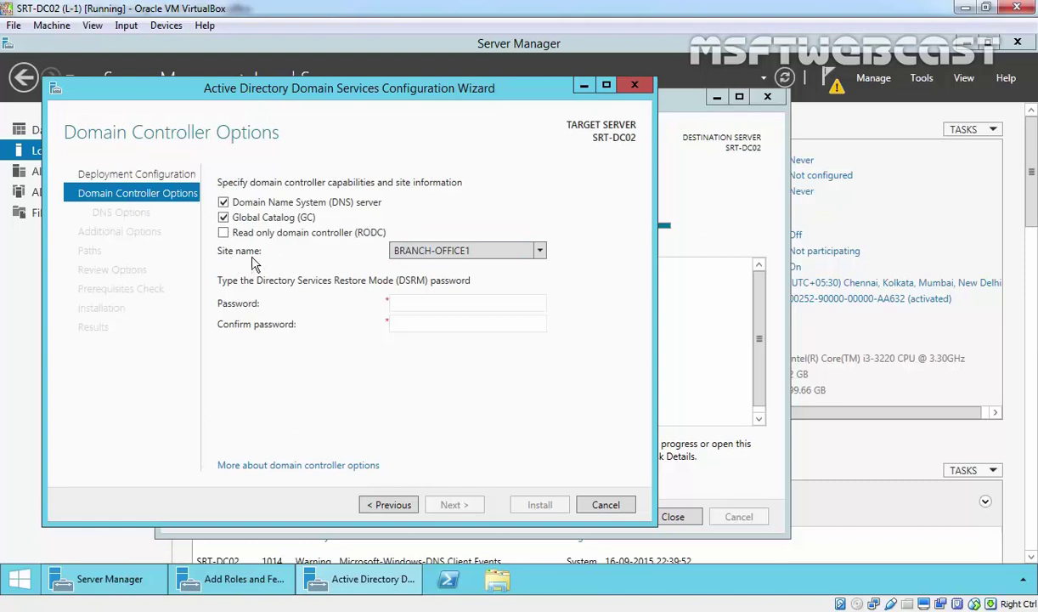
Step: Enter and confirm the DSRM password, then advance past DNS Options to Additional Options
left_click(417, 303)
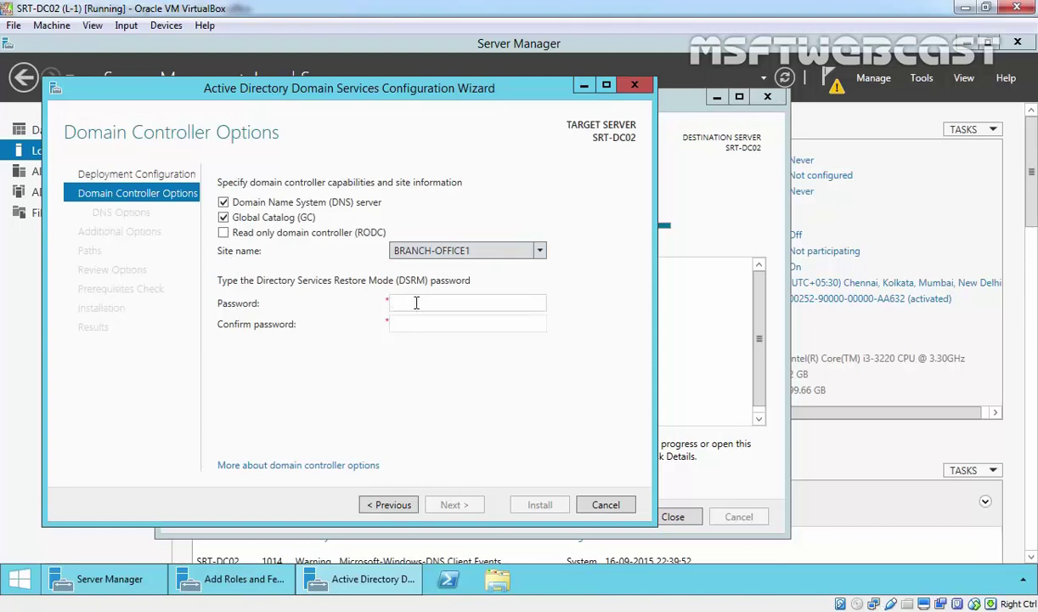
key("Tab")
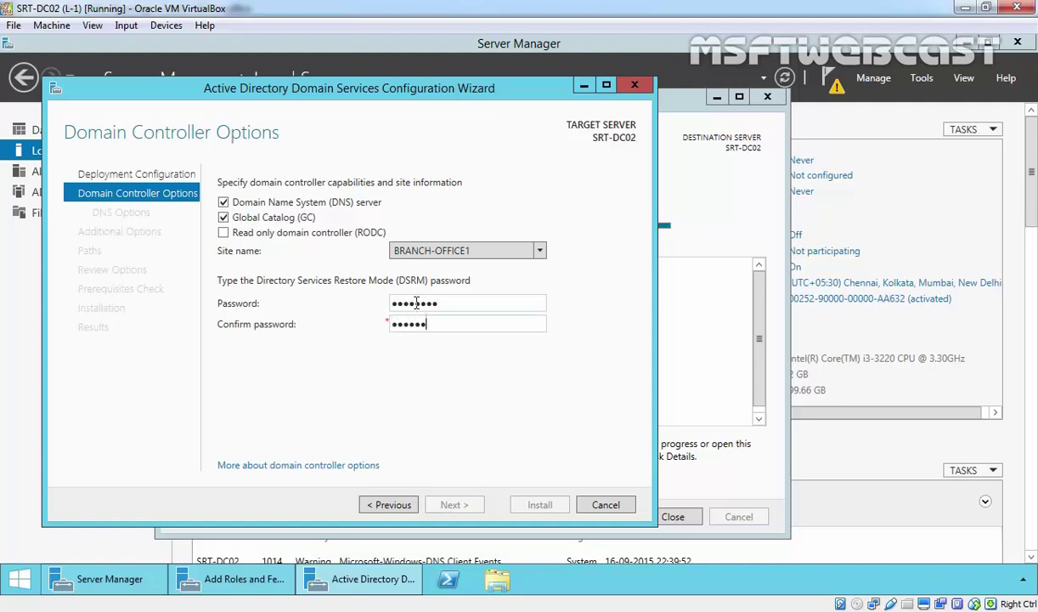
left_click(453, 505)
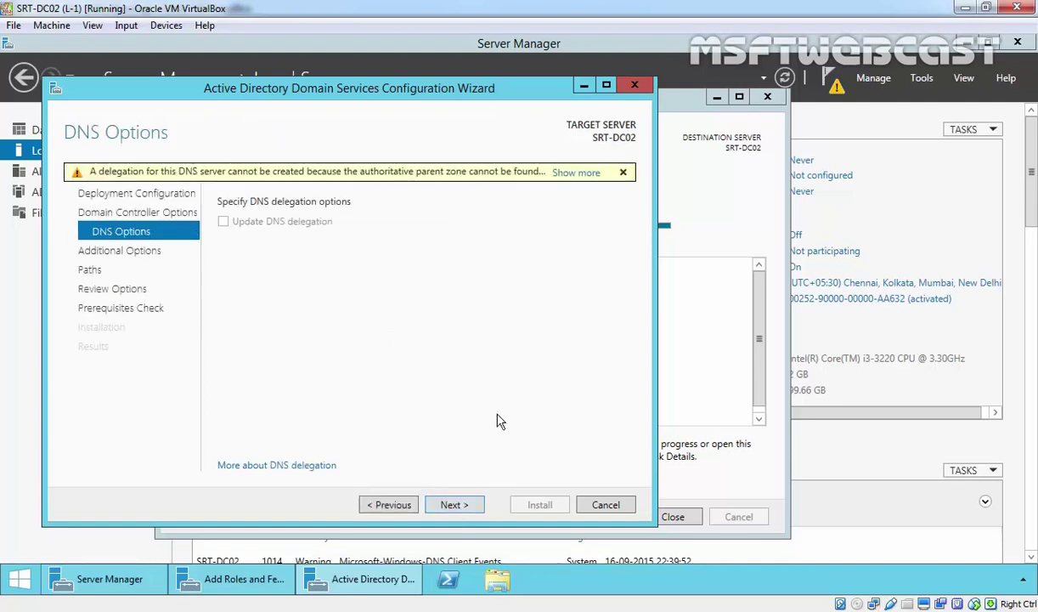
left_click(441, 506)
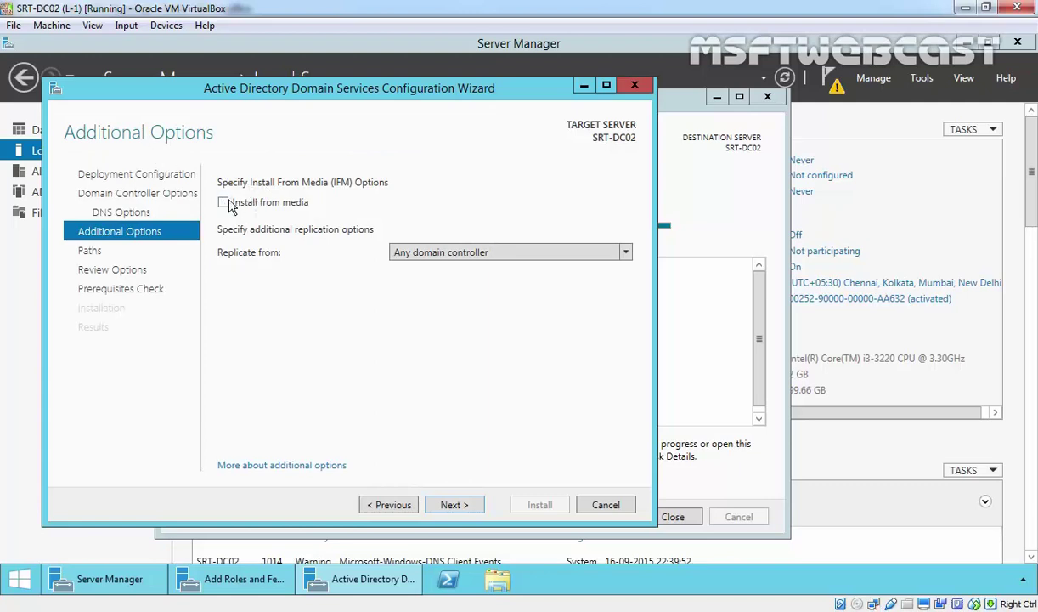
Step: Enable Install from media with path C:\IFM and verify the media
left_click(223, 204)
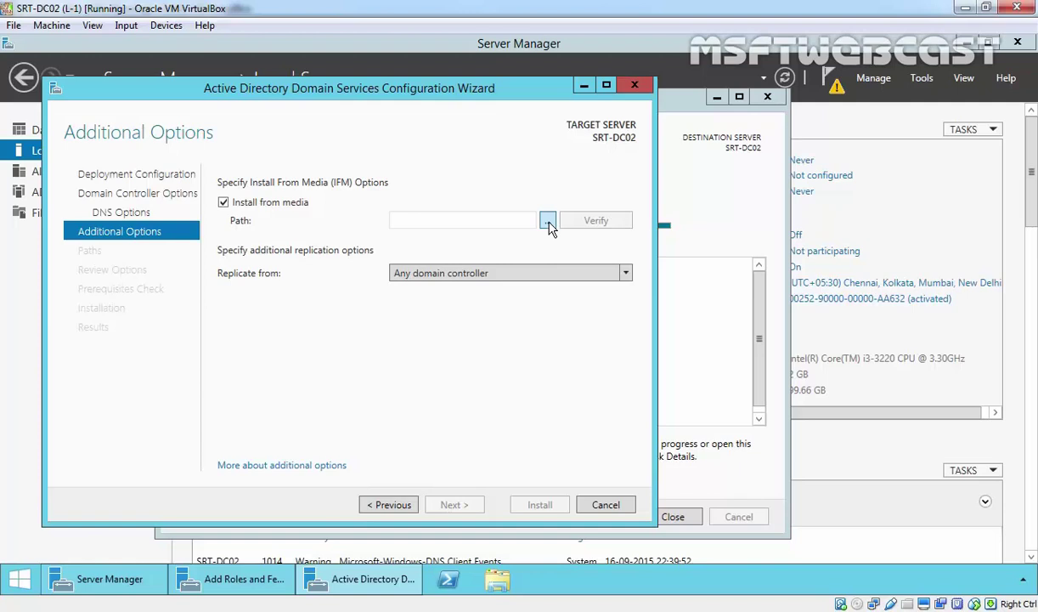
left_click(548, 221)
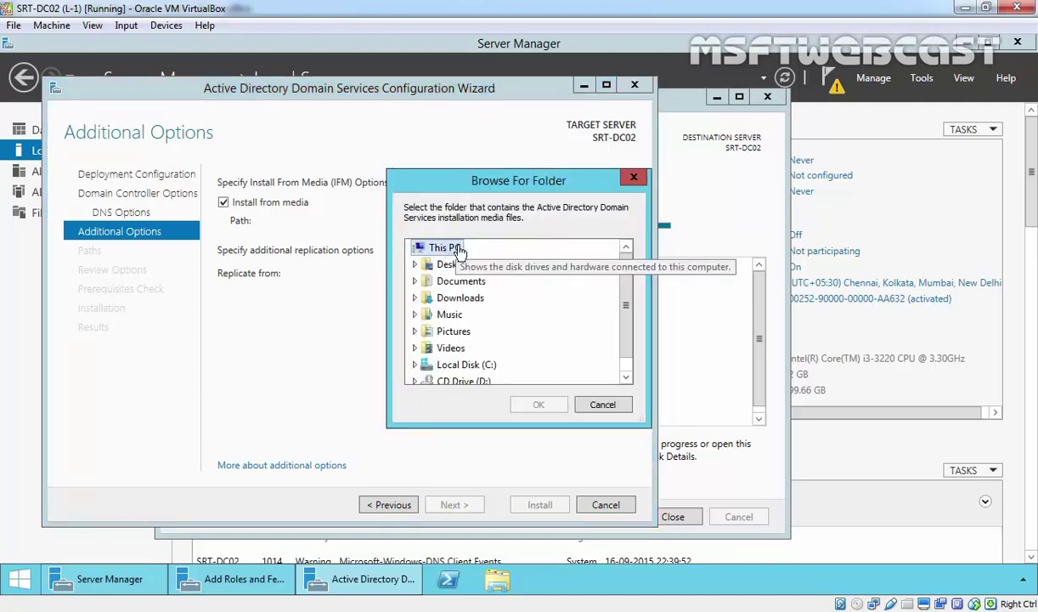
scroll(630, 281, "down", 1)
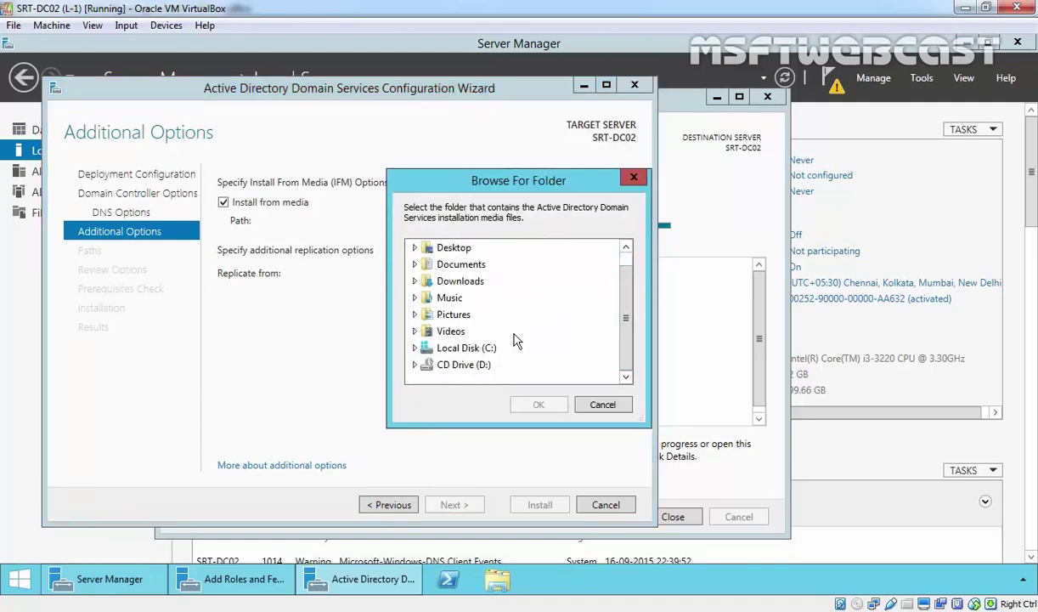
left_click(463, 350)
double_click(453, 281)
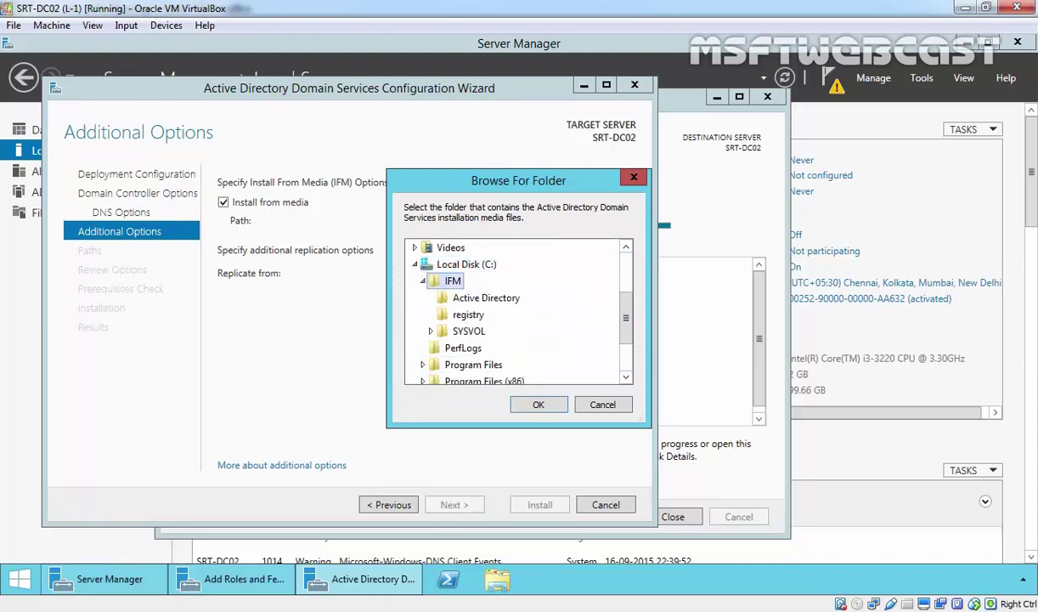
left_click(530, 407)
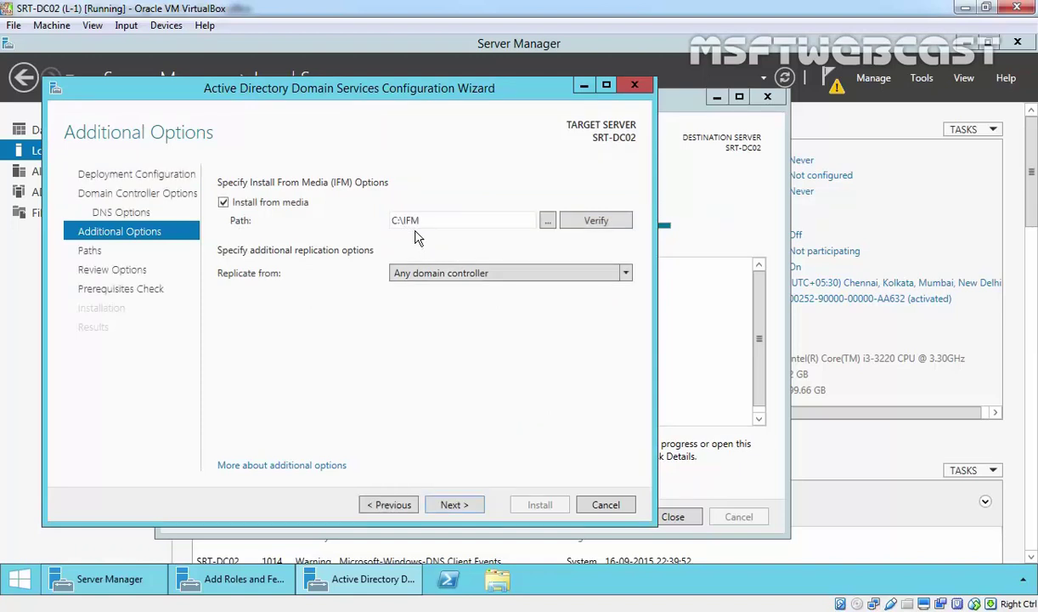
left_click(600, 222)
Step: Choose SRT-DC01.mylab.local as the replication source and continue to Paths
left_click(406, 272)
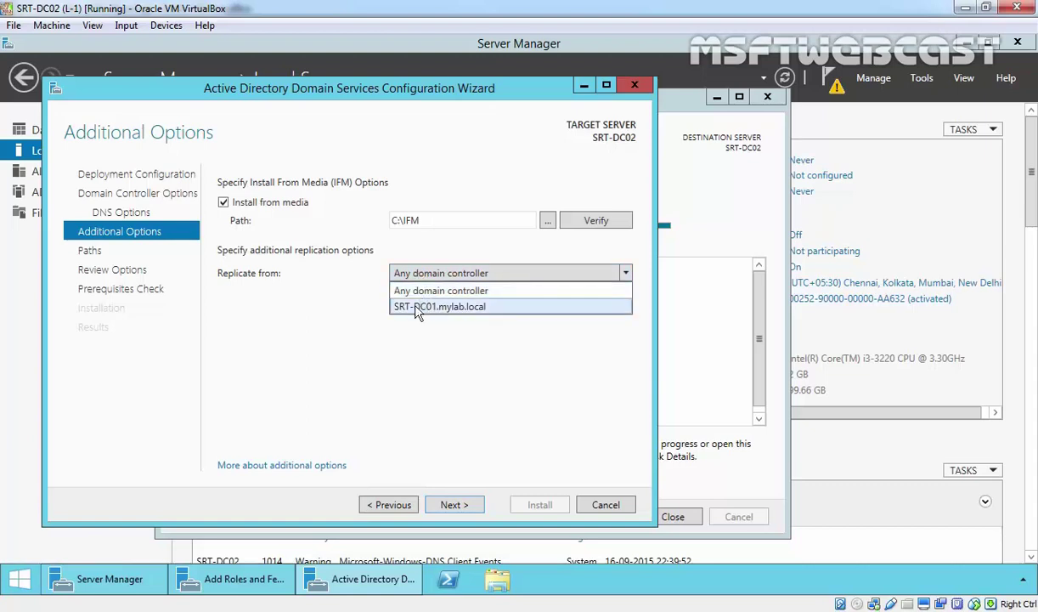
left_click(416, 309)
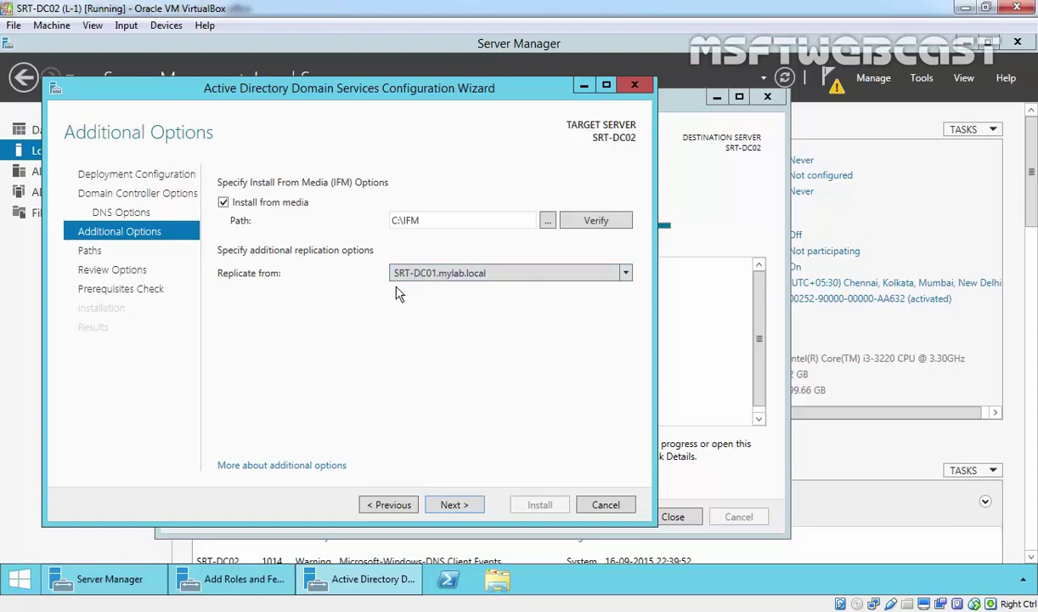
left_click(470, 505)
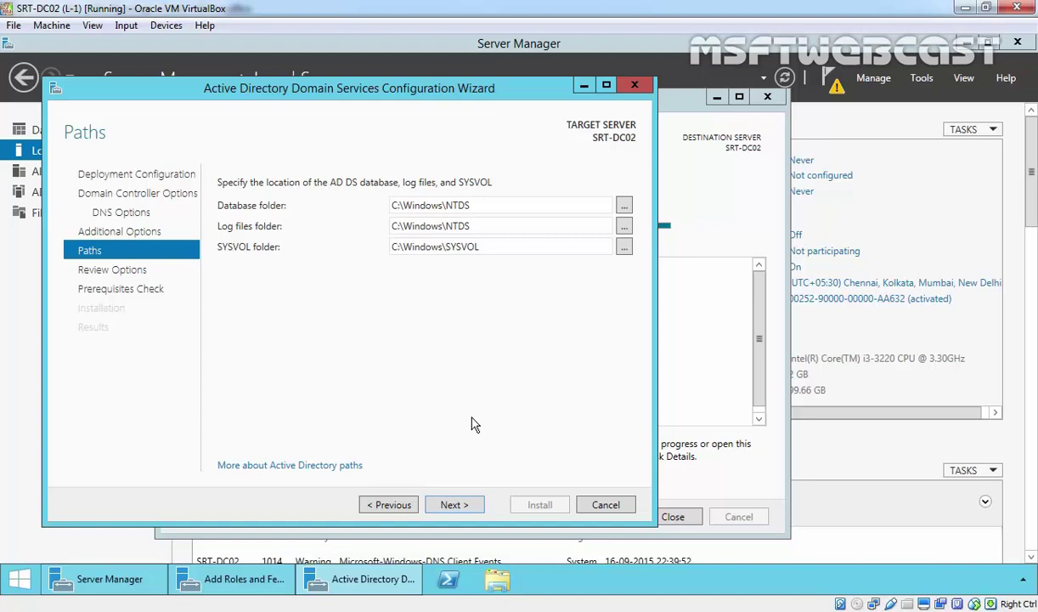
Step: Accept the default paths, review the options, and start the installation after prerequisites pass
left_click(455, 504)
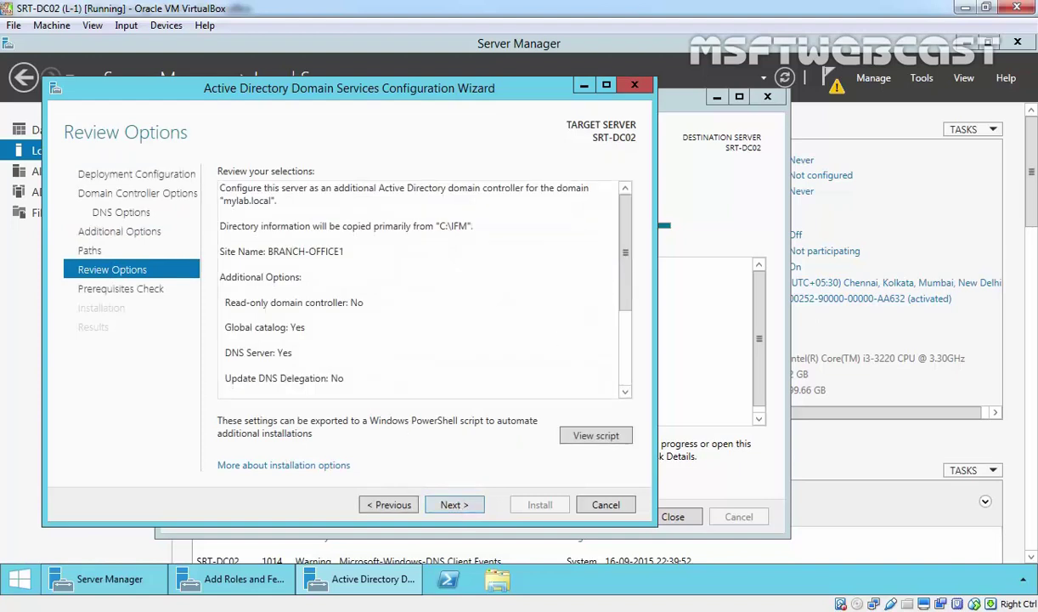
left_click_drag(625, 254, 625, 330)
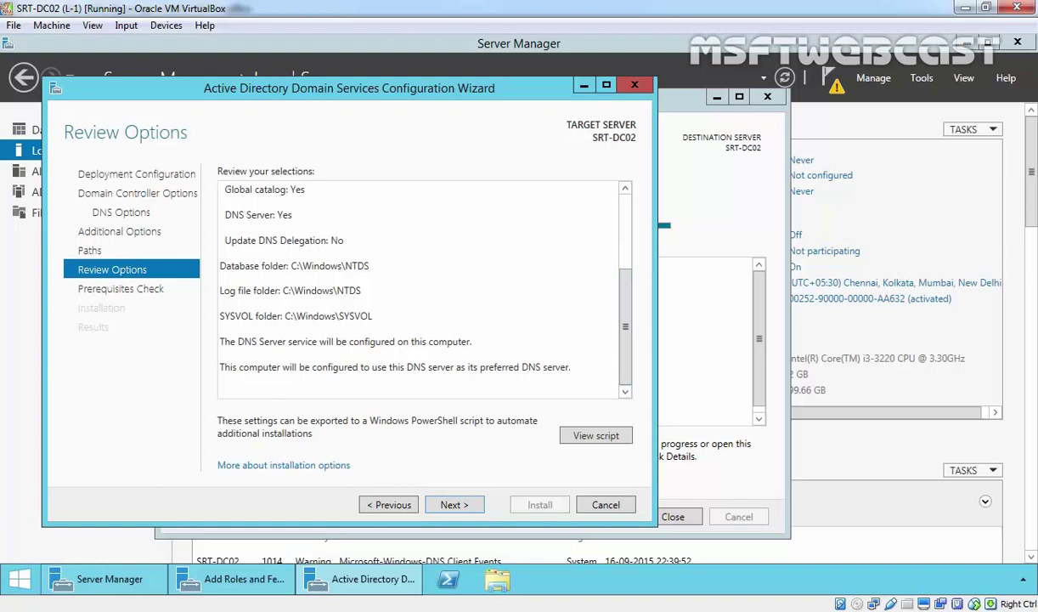
left_click(453, 505)
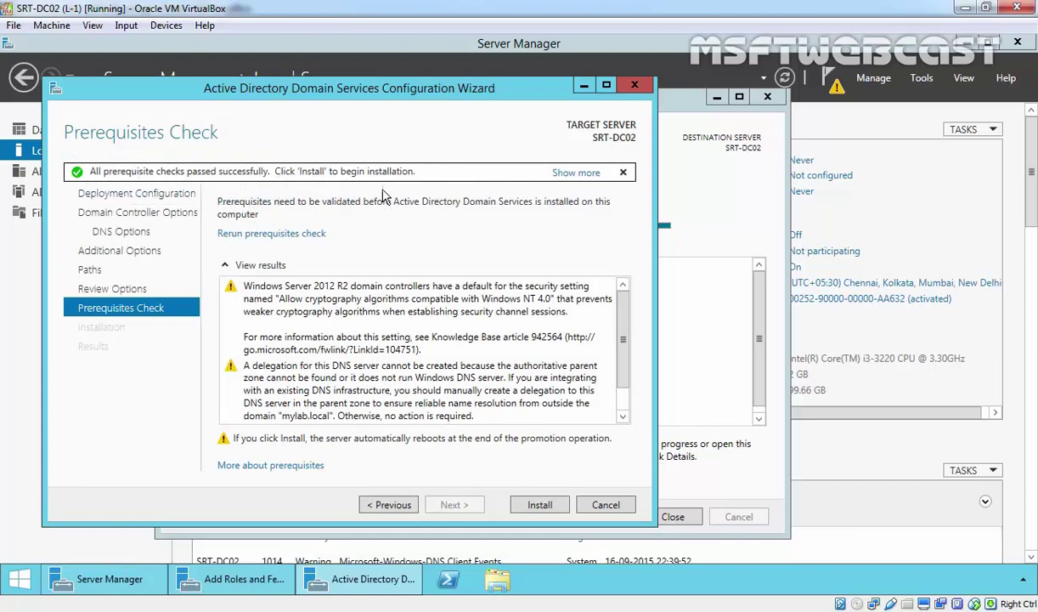
left_click(541, 505)
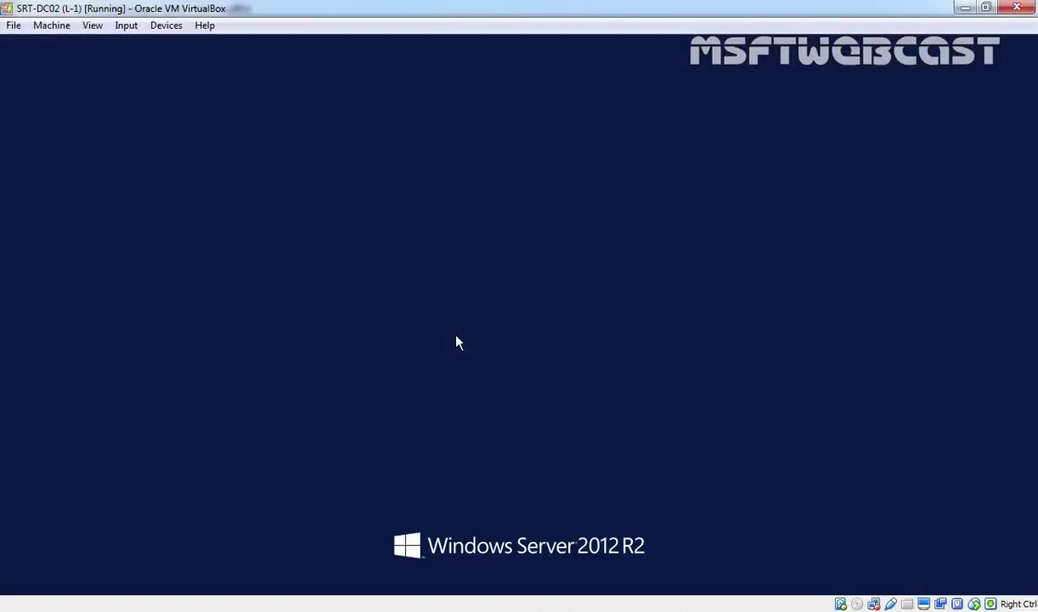
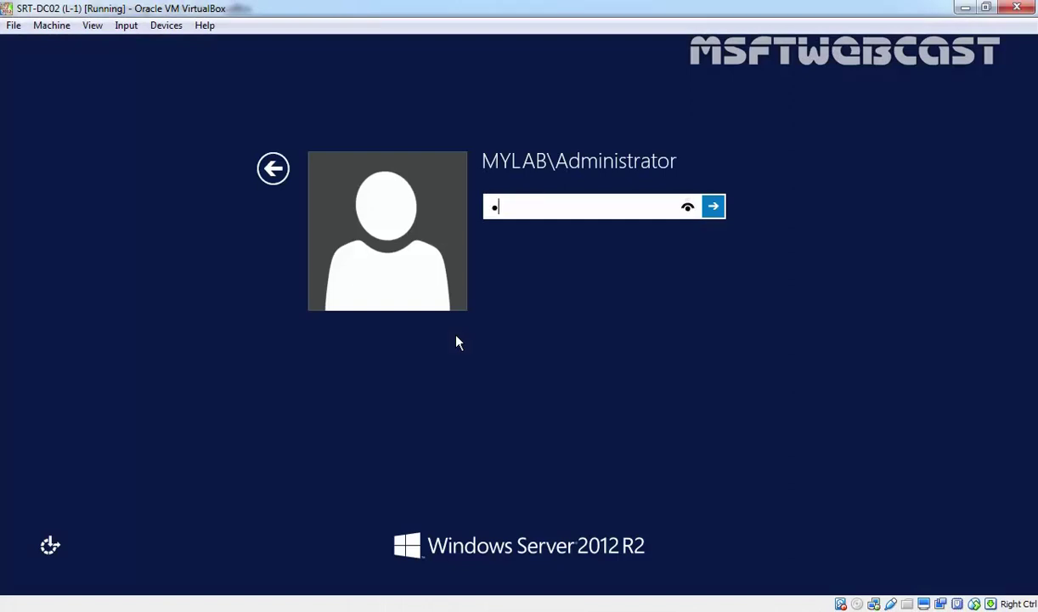
Step: Sign in to the MYLAB Administrator account with its password after the reboot
key("Return")
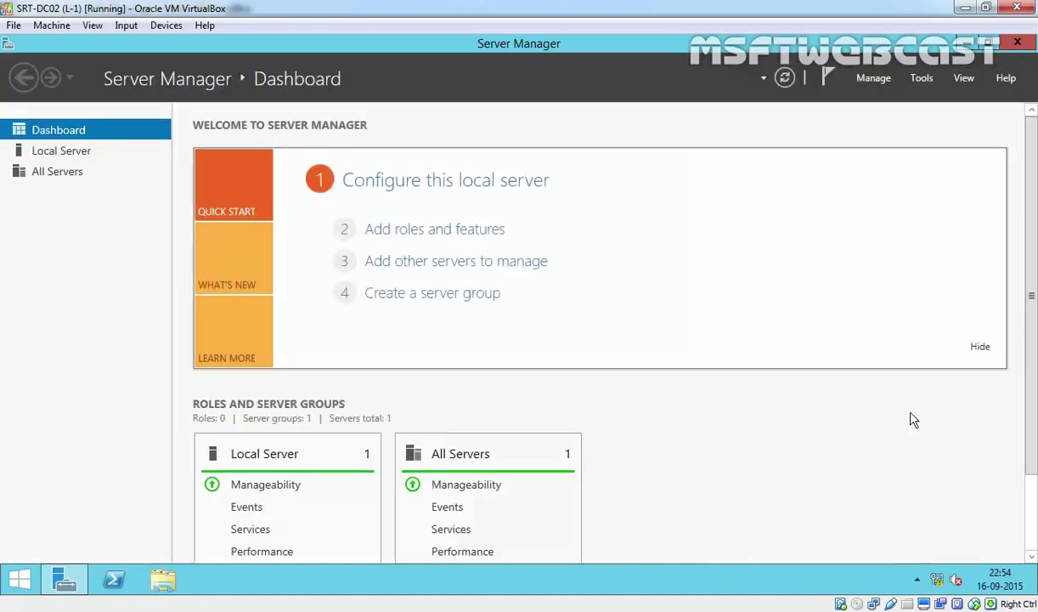
Step: Refresh Sites and Services and expand BRANCH-OFFICE1's servers to SRT-DC02's NTDS Settings
left_click(20, 576)
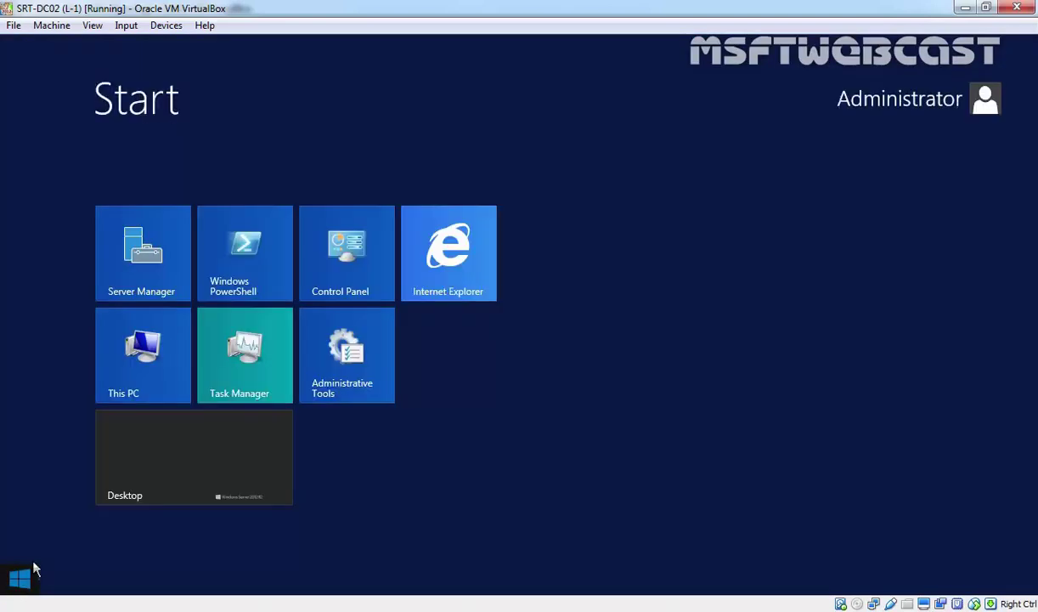
left_click(106, 552)
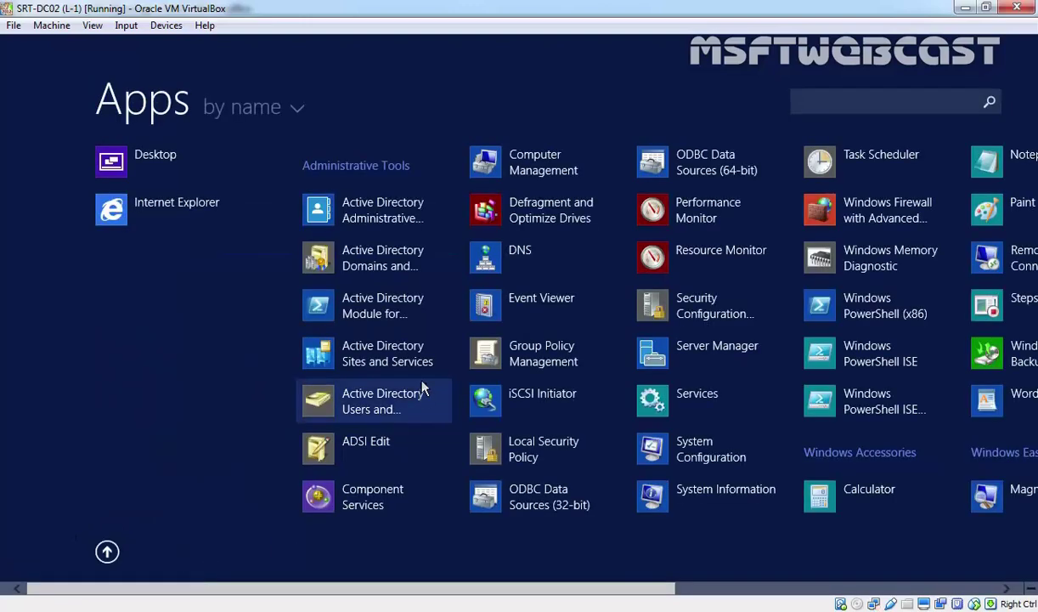
key("Escape")
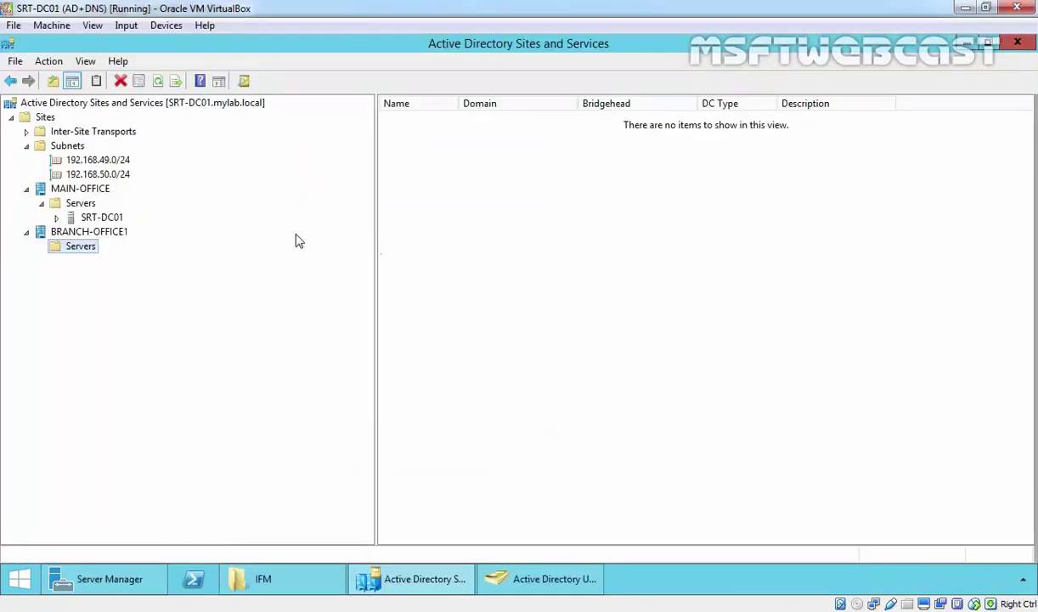
left_click(158, 81)
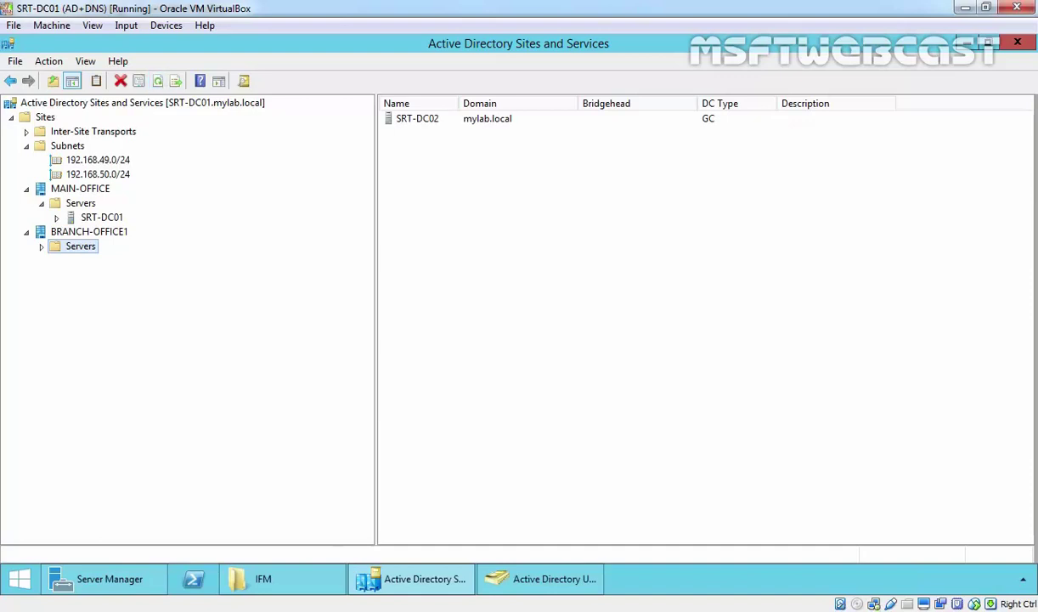
double_click(76, 246)
double_click(77, 264)
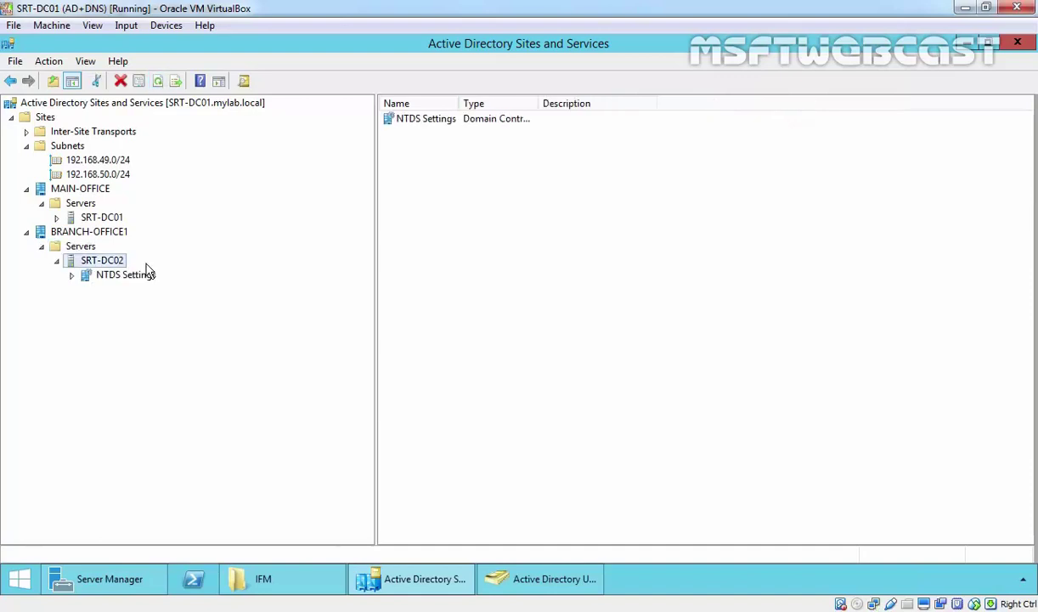
left_click(123, 274)
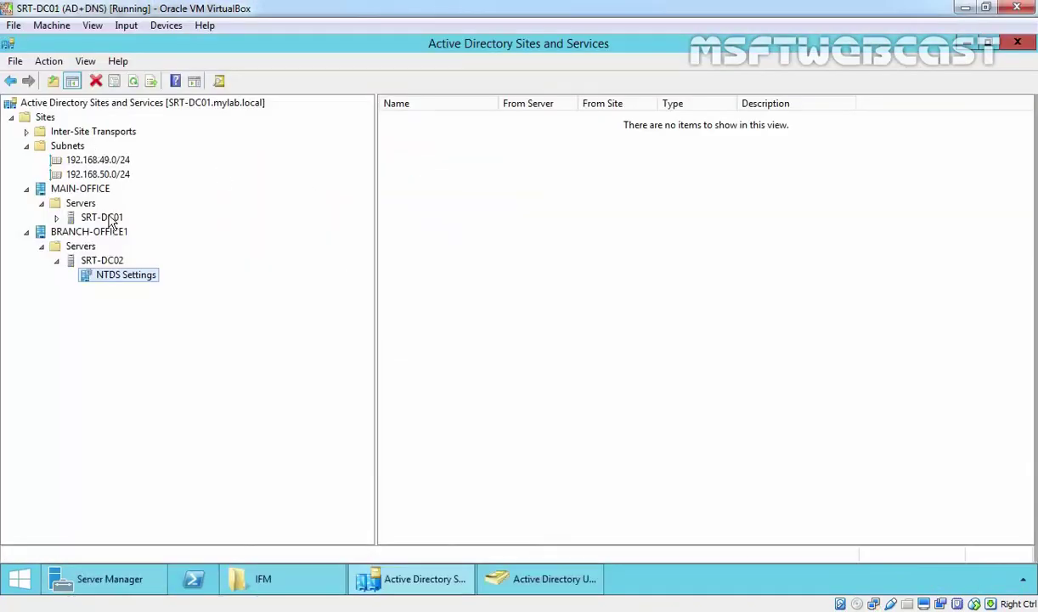
Step: Expand SRT-DC01 under MAIN-OFFICE and select its NTDS Settings, showing no connections
double_click(101, 217)
left_click(117, 232)
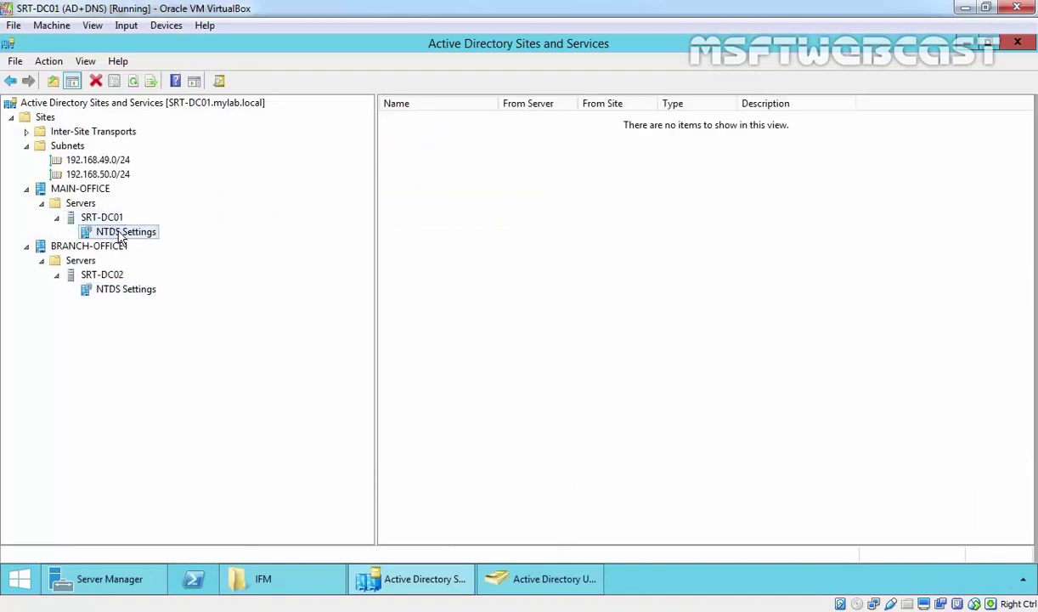
right_click(120, 236)
Step: Run Check Replication Topology on SRT-DC01's NTDS Settings and refresh its connections
mouse_move(194, 332)
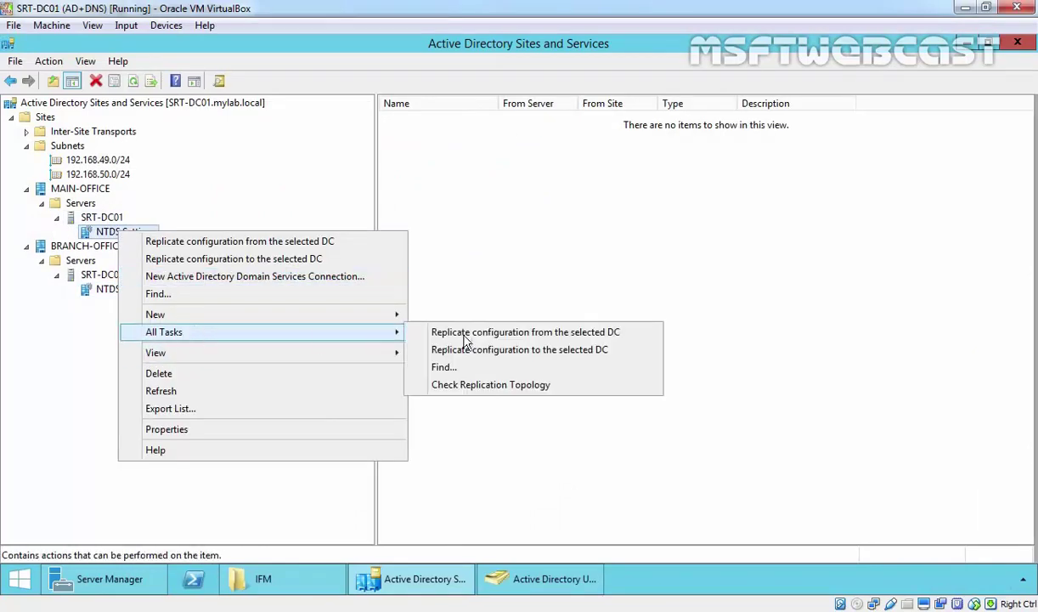
left_click(480, 387)
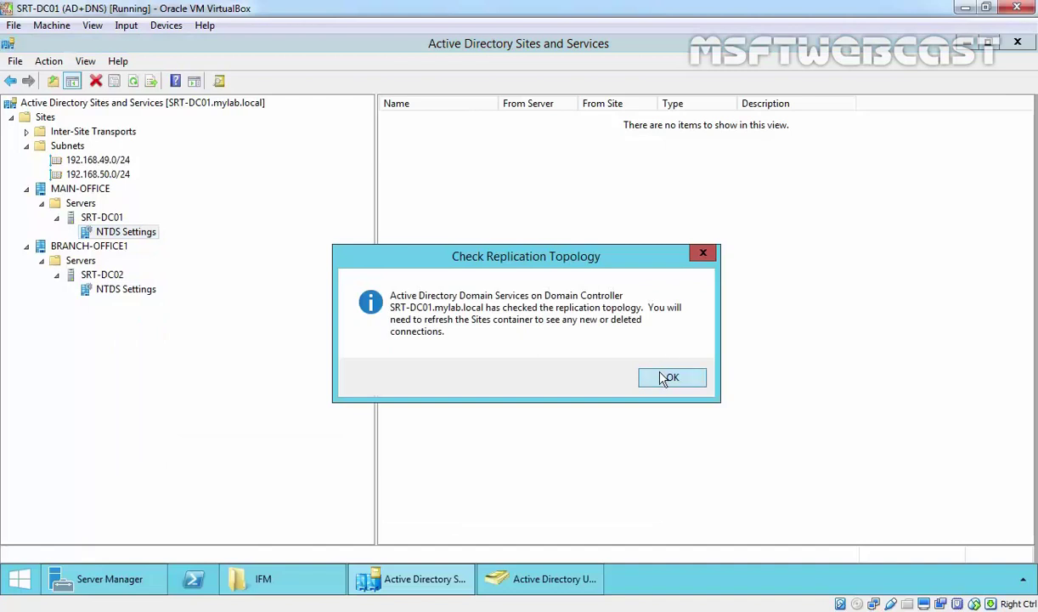
left_click(670, 377)
right_click(558, 223)
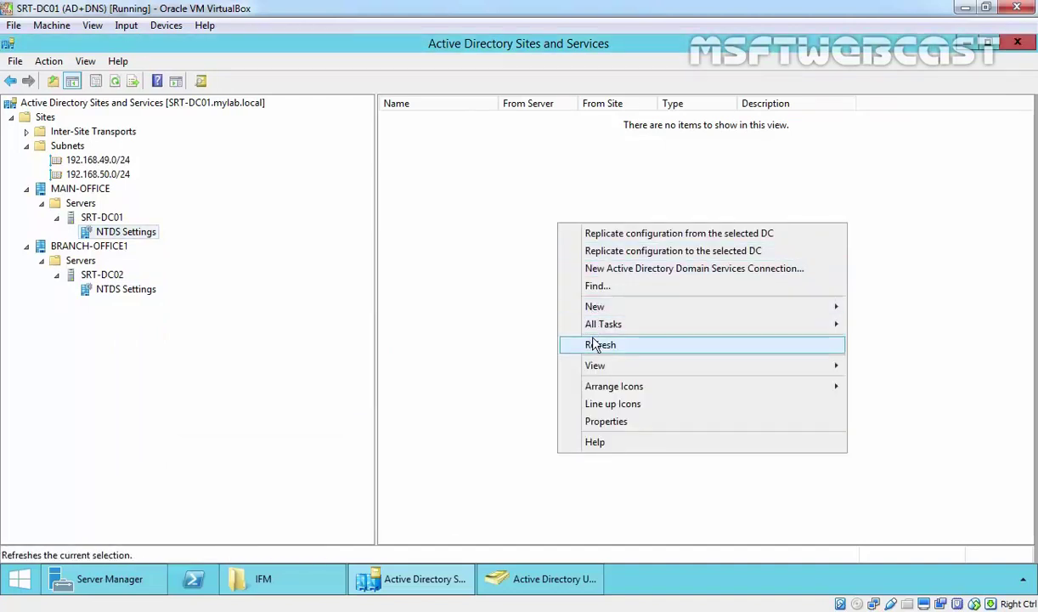
left_click(595, 345)
Step: Force Replicate Now over SRT-DC01's new connection from SRT-DC02
left_click(427, 122)
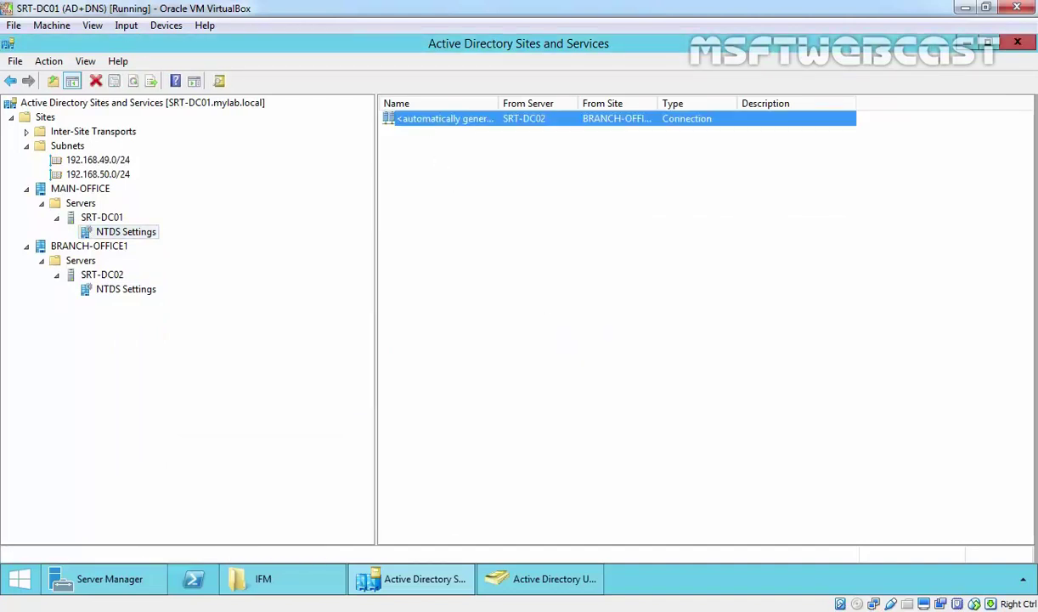
right_click(423, 119)
left_click(441, 144)
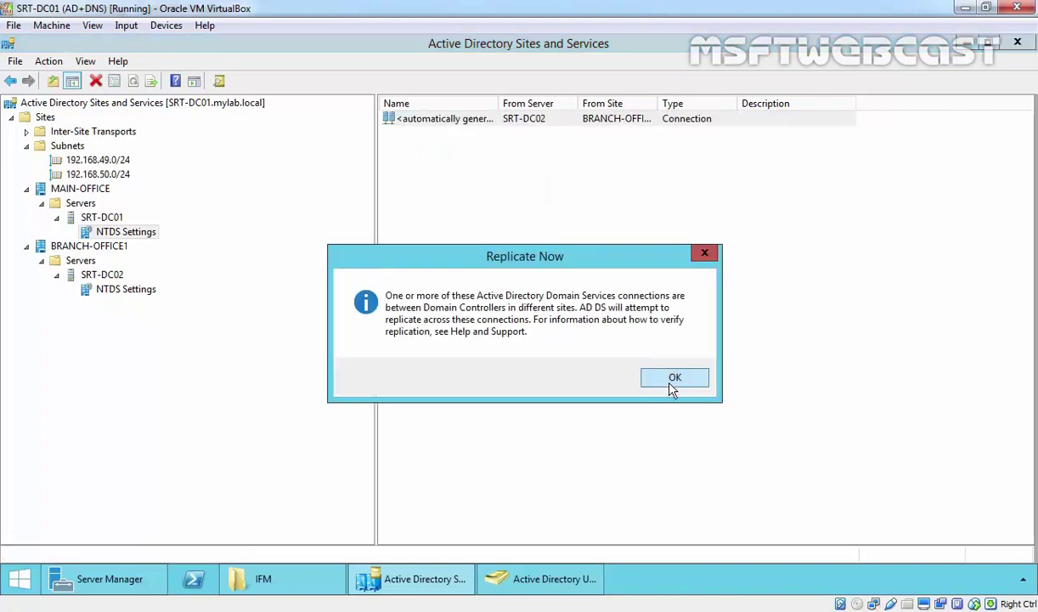
left_click(673, 379)
left_click_drag(498, 101, 512, 101)
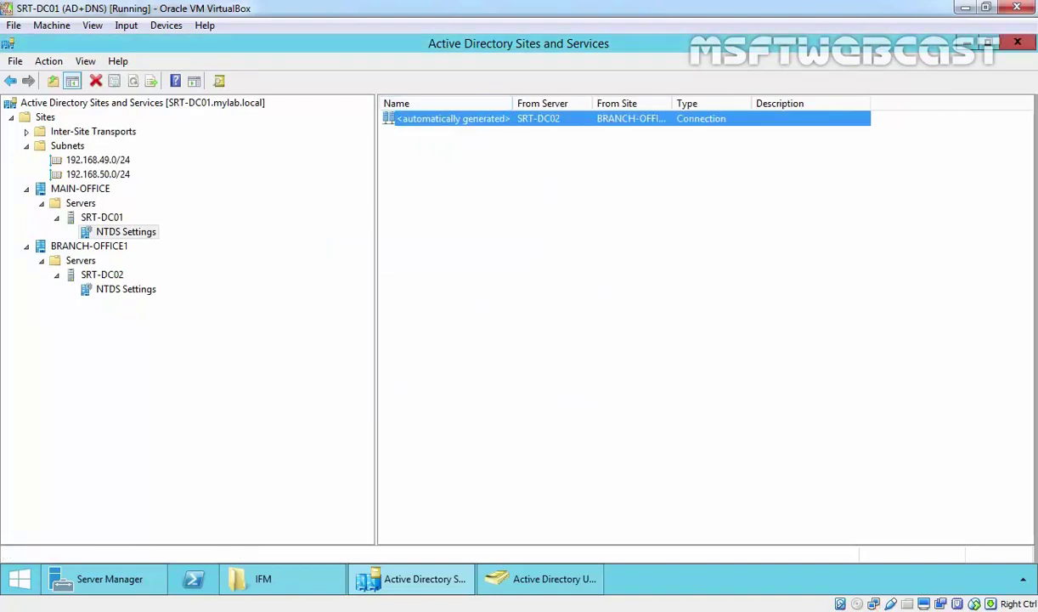
Step: Run Check Replication Topology on SRT-DC02's NTDS Settings and refresh its still-empty connections list
left_click(126, 289)
right_click(134, 287)
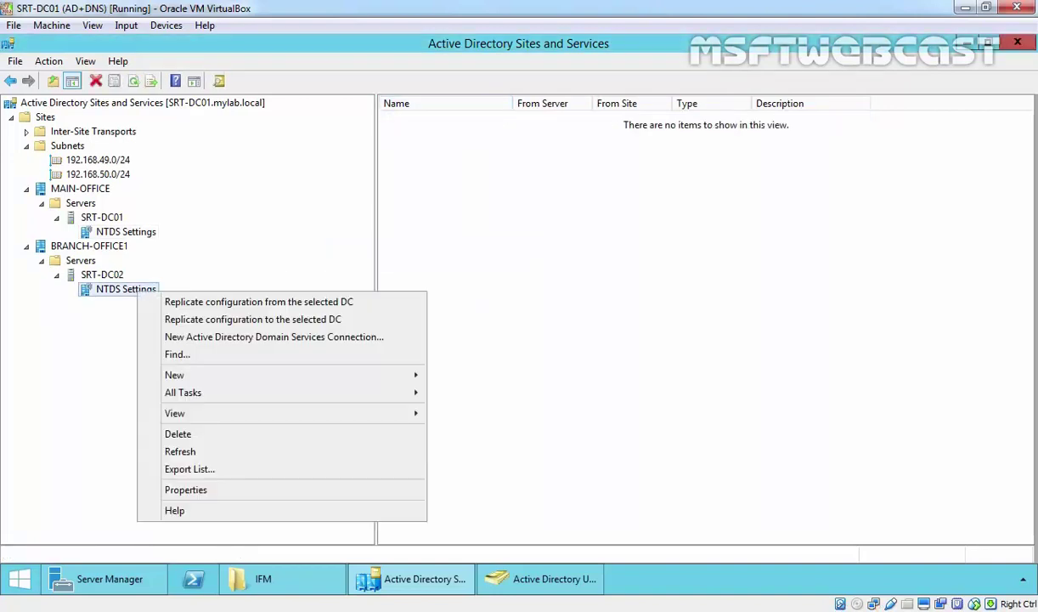
mouse_move(204, 393)
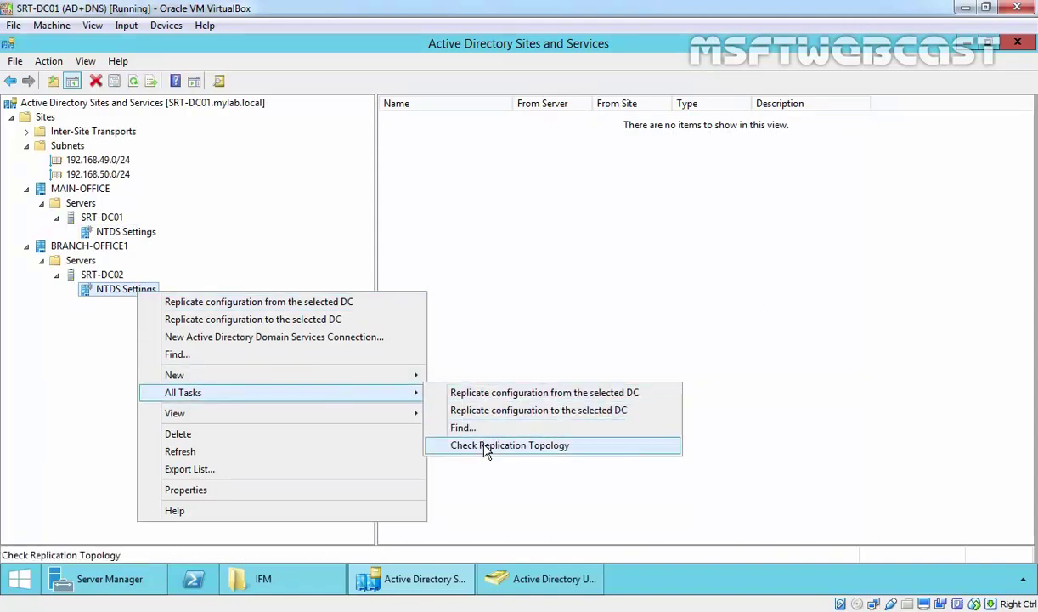
left_click(484, 446)
key("Return")
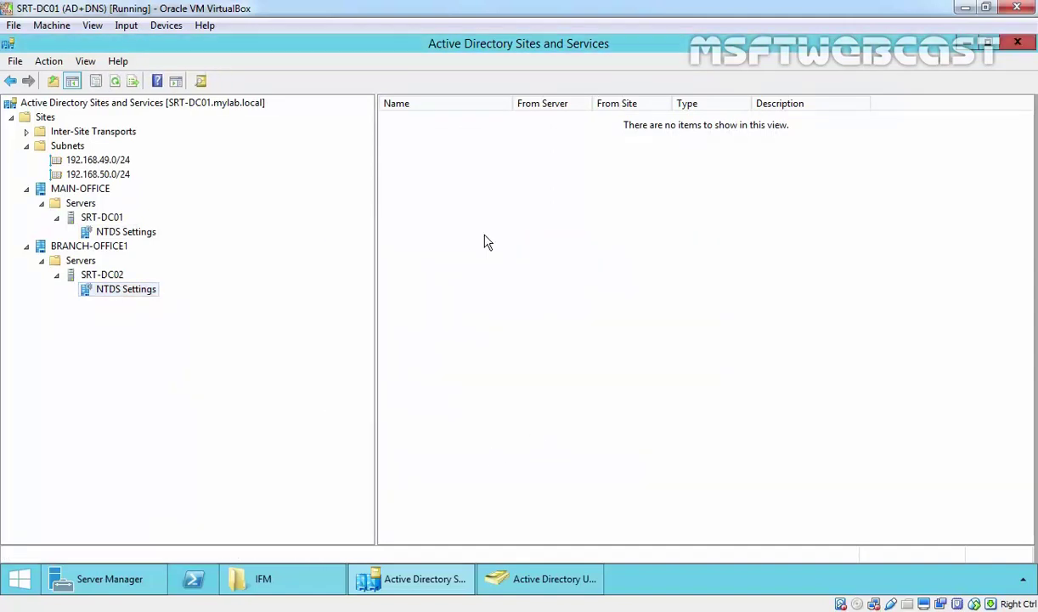
right_click(485, 239)
left_click(527, 357)
right_click(464, 166)
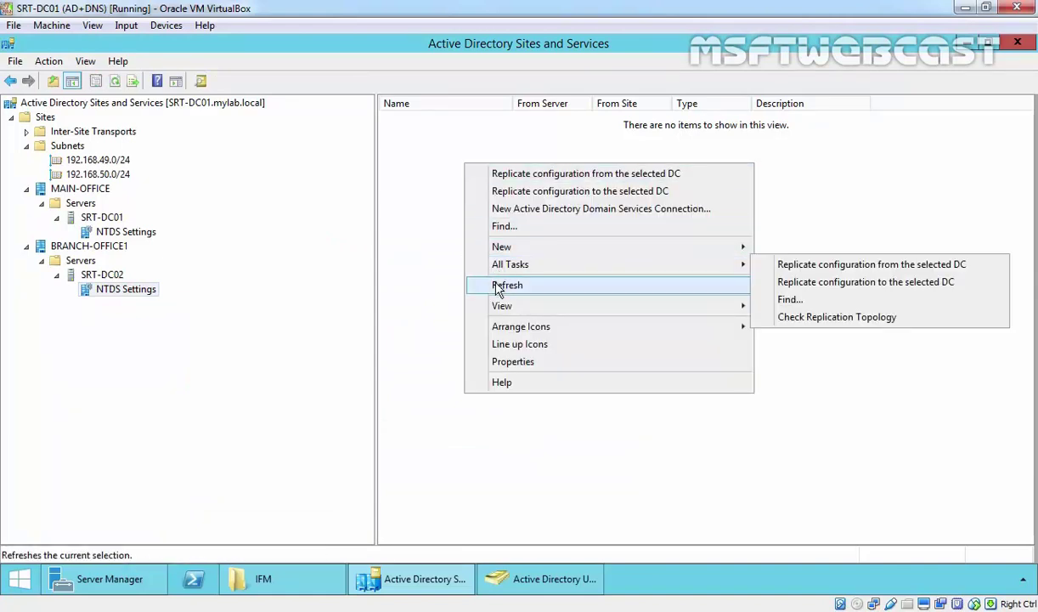
left_click(477, 285)
right_click(548, 165)
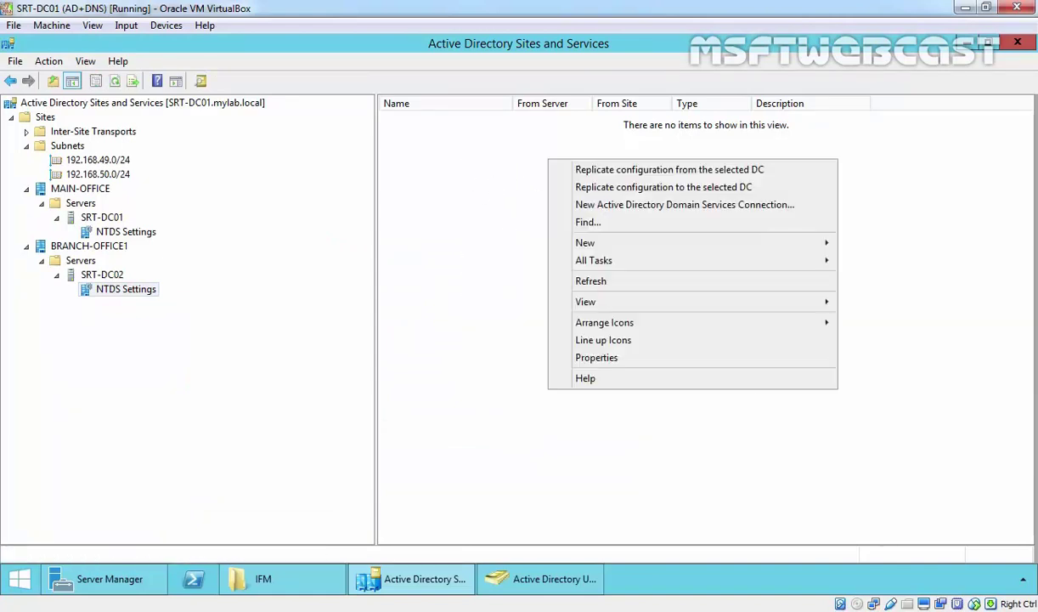
left_click(115, 80)
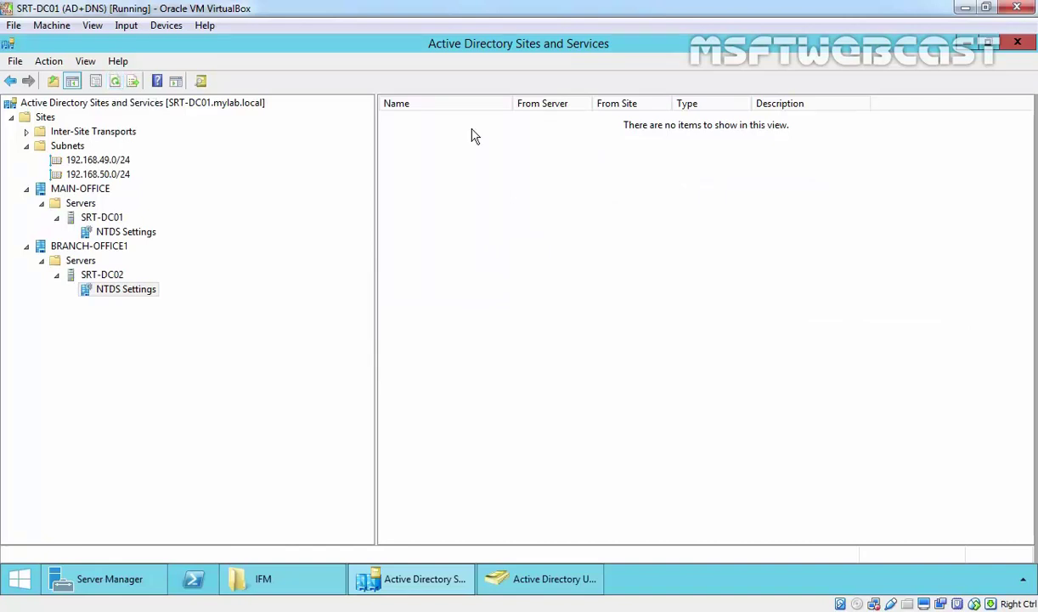
left_click_drag(450, 124, 597, 146)
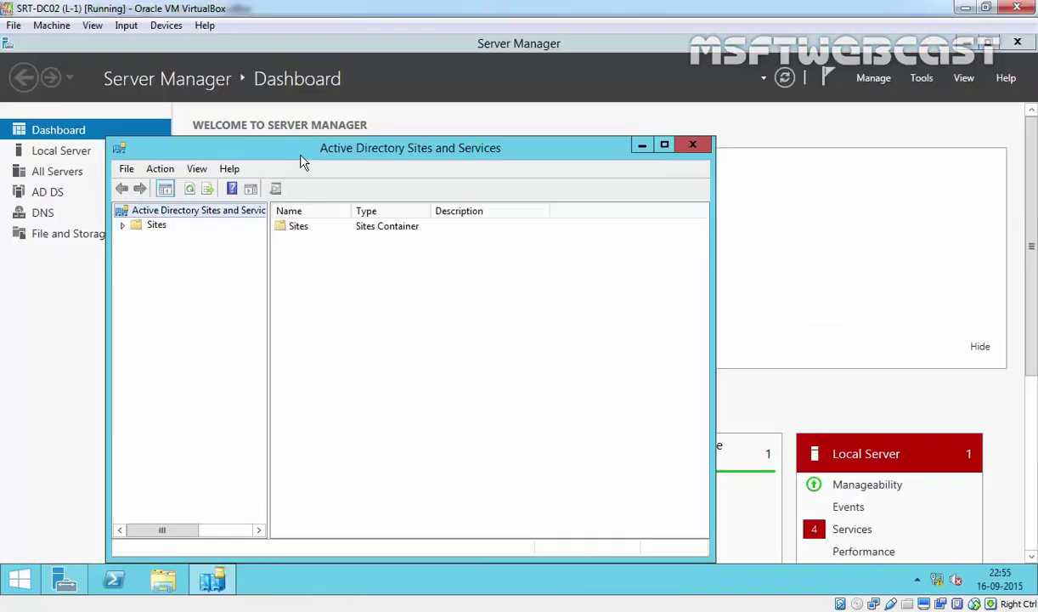
Step: Maximize Sites and Services and expand Sites > BRANCH-OFFICE1 > Servers > SRT-DC02 > NTDS Settings
double_click(286, 148)
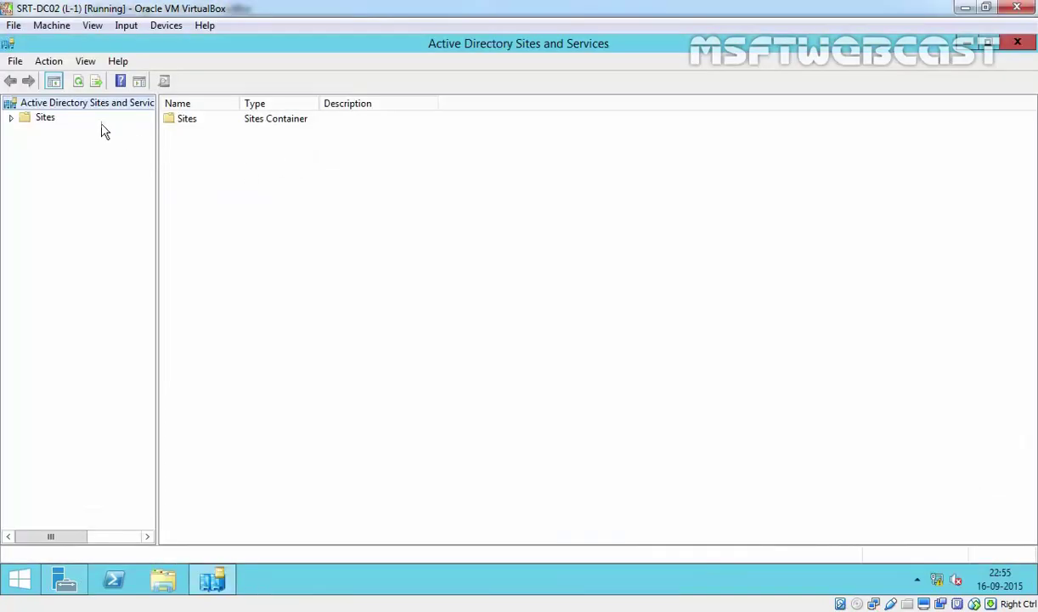
double_click(45, 118)
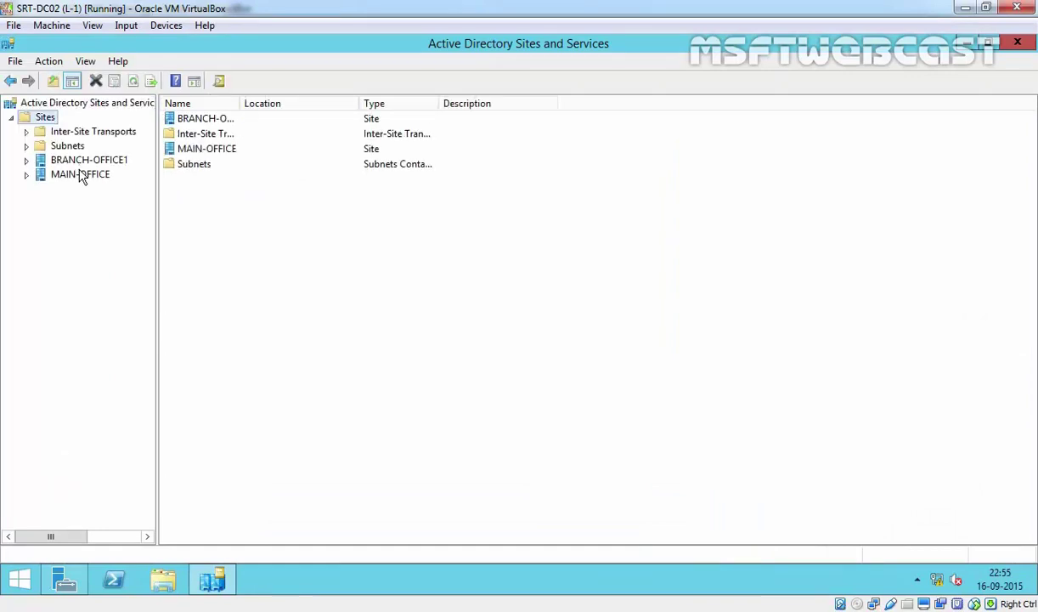
left_click(86, 161)
double_click(85, 161)
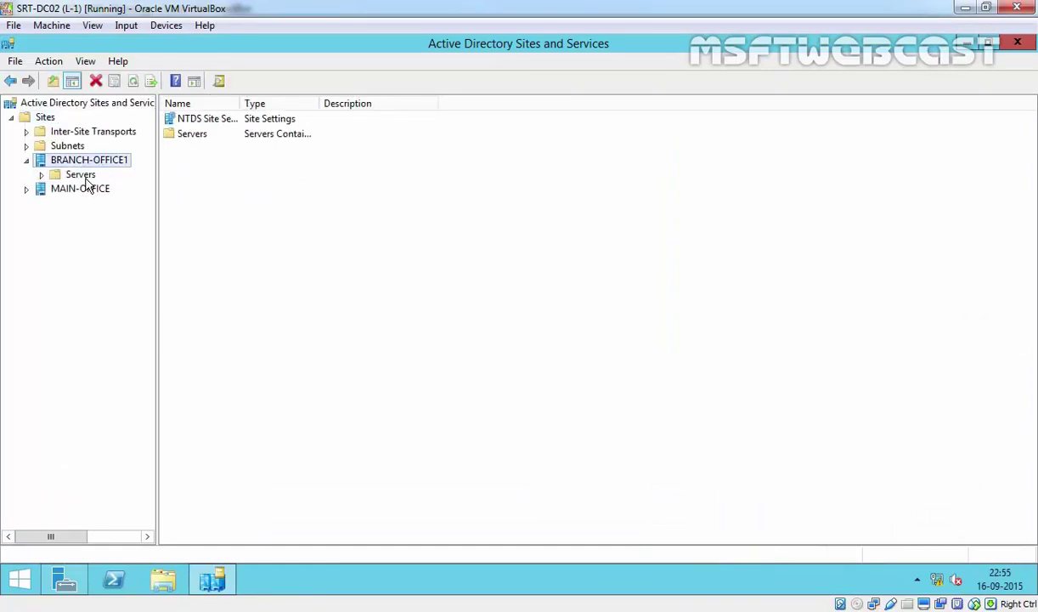
left_click(81, 174)
double_click(85, 177)
left_click(95, 188)
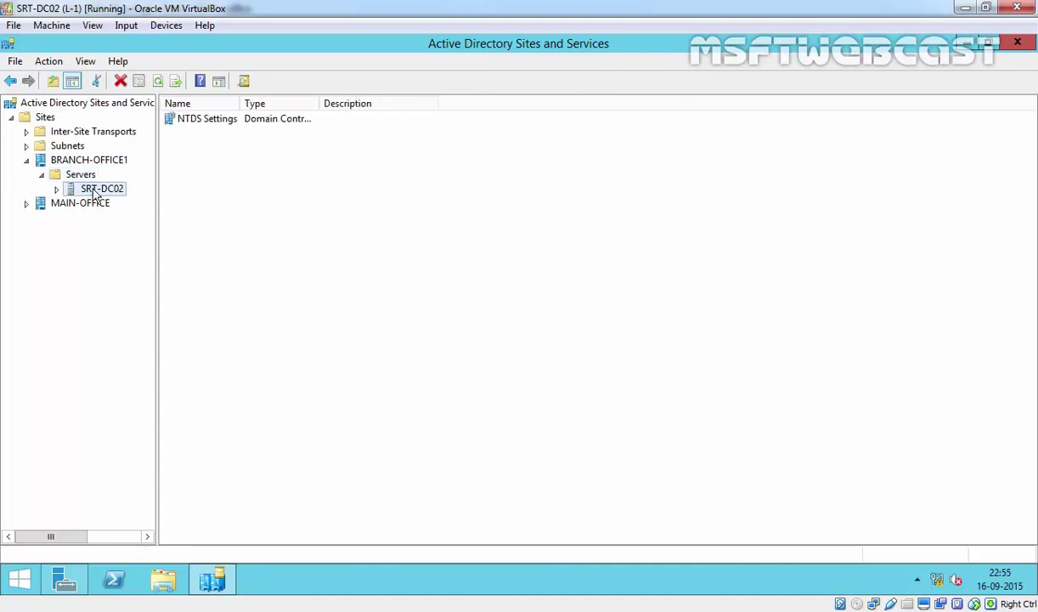
double_click(123, 190)
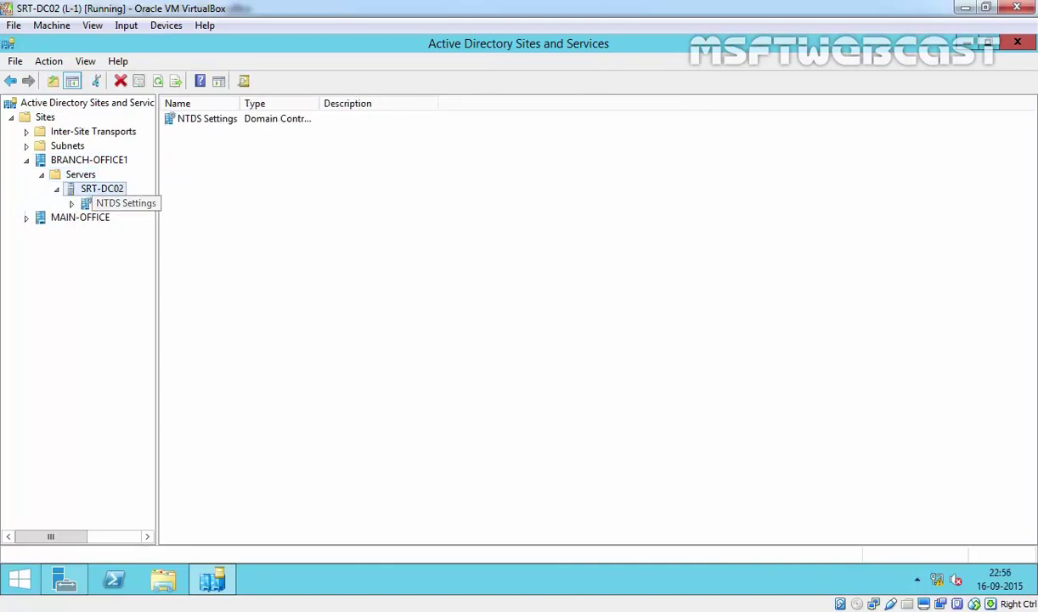
left_click(114, 203)
Step: Check replication topology on SRT-DC02 and refresh to reveal its connection from SRT-DC01
right_click(119, 206)
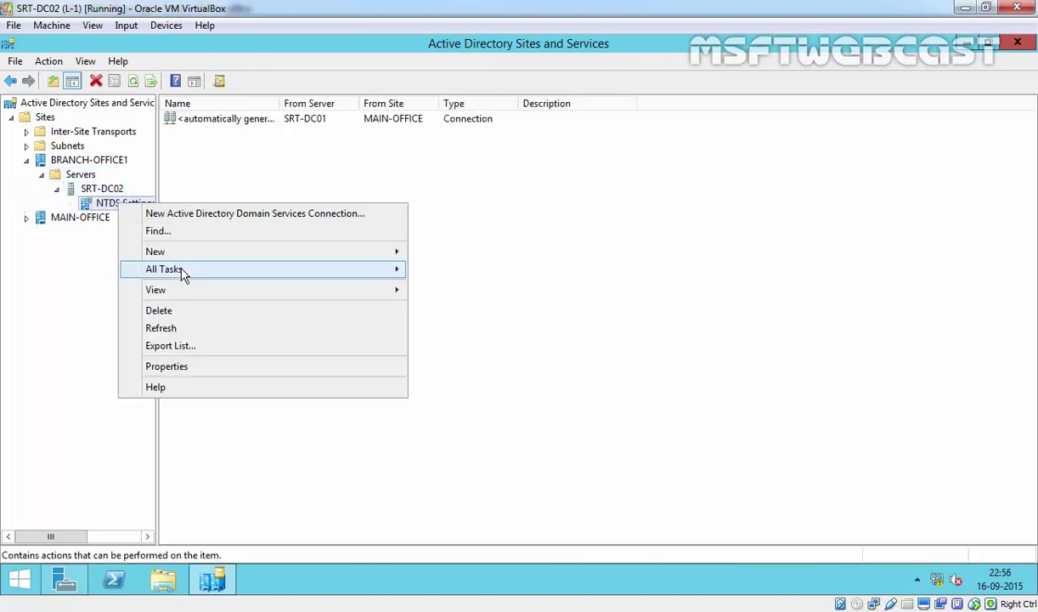
mouse_move(383, 272)
left_click(447, 291)
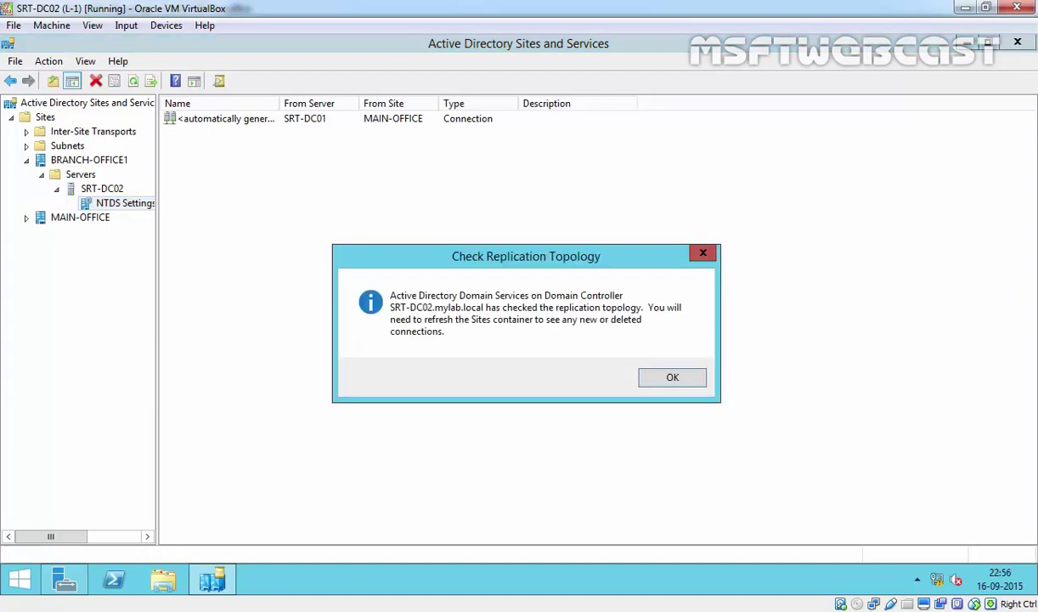
left_click(672, 380)
right_click(286, 187)
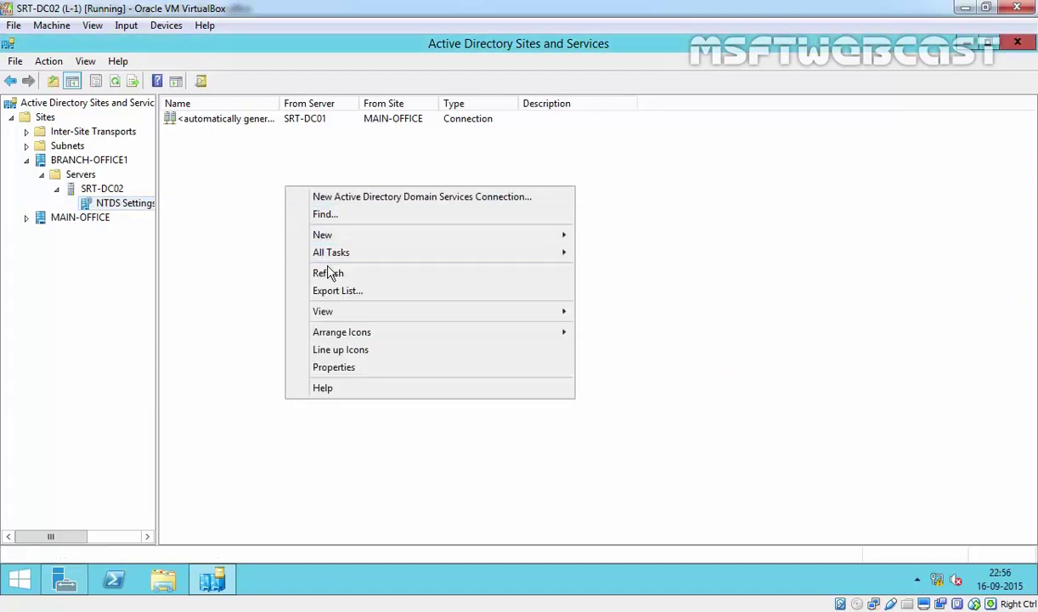
left_click(328, 273)
Step: Replicate Now over SRT-DC02's connection from SRT-DC01 and refresh the list
left_click(222, 124)
right_click(221, 121)
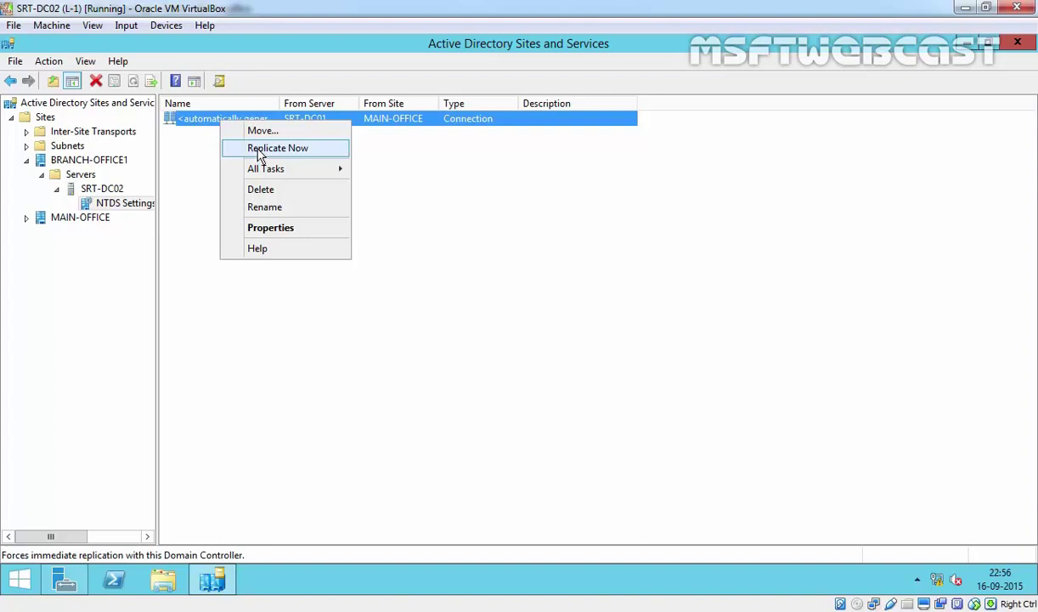
left_click(277, 149)
left_click(690, 380)
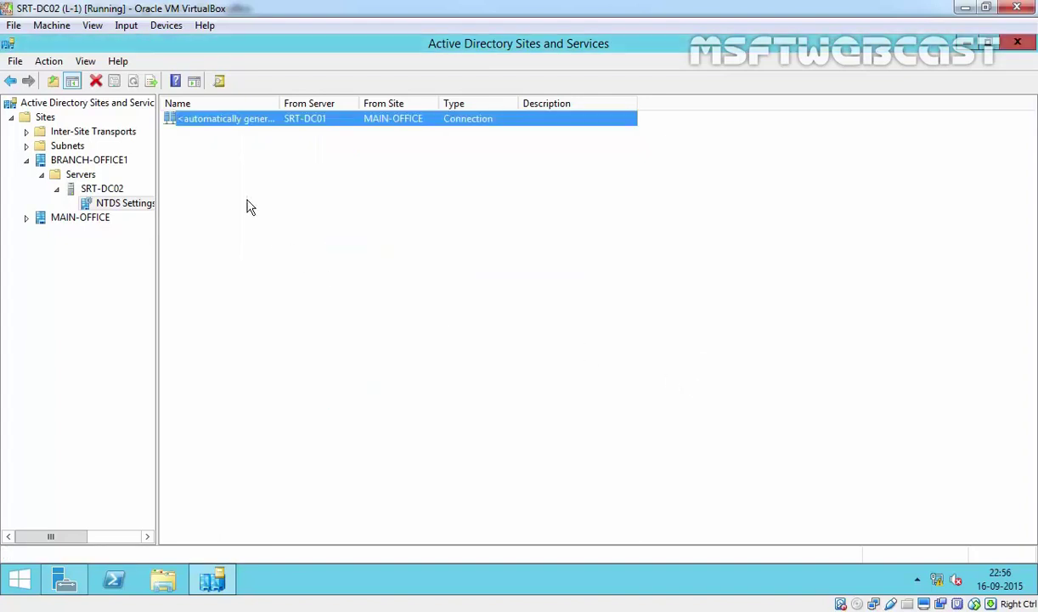
right_click(247, 201)
left_click(302, 289)
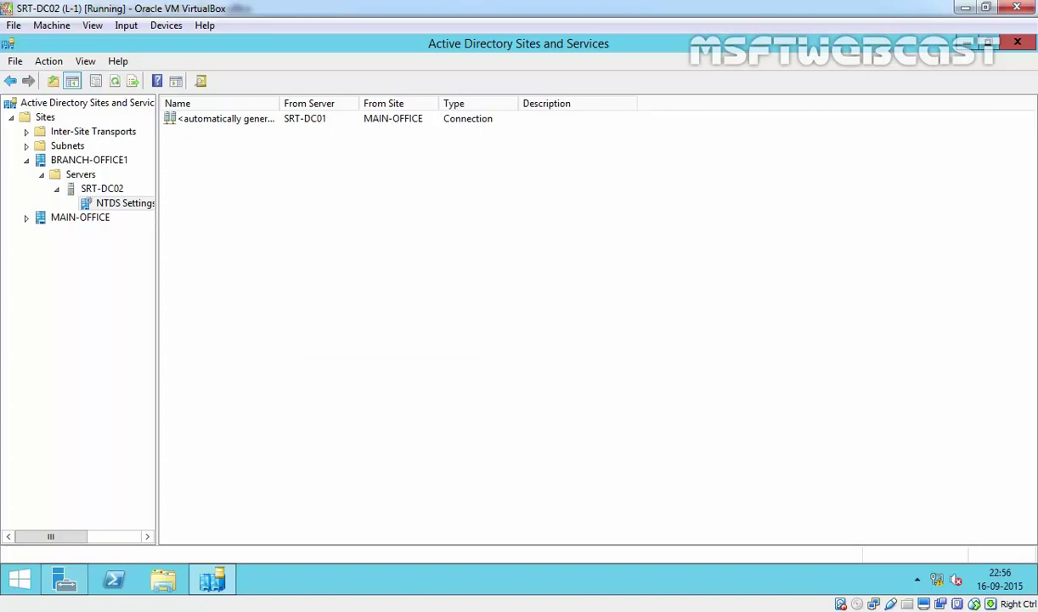
Step: Expand MAIN-OFFICE to SRT-DC01's NTDS Settings, check replication topology, and refresh
double_click(98, 218)
double_click(89, 233)
left_click(99, 247)
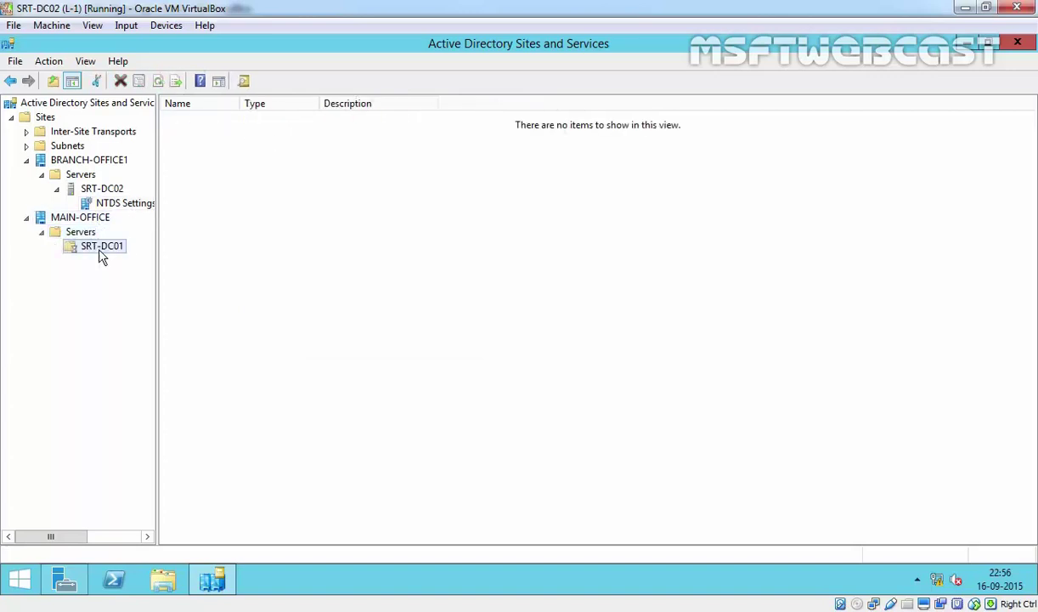
double_click(100, 247)
left_click(119, 260)
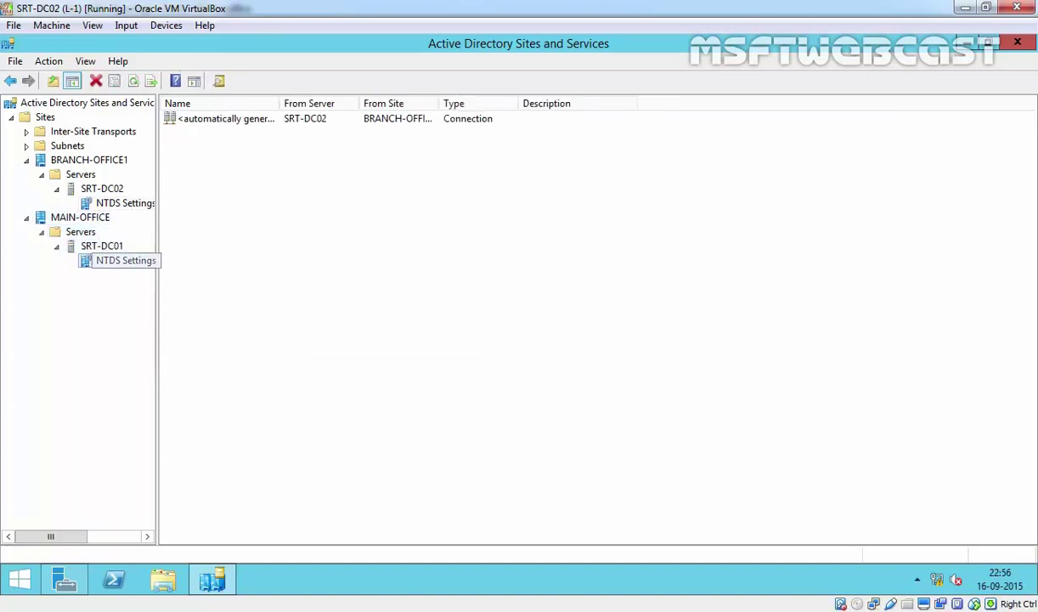
right_click(118, 263)
mouse_move(331, 361)
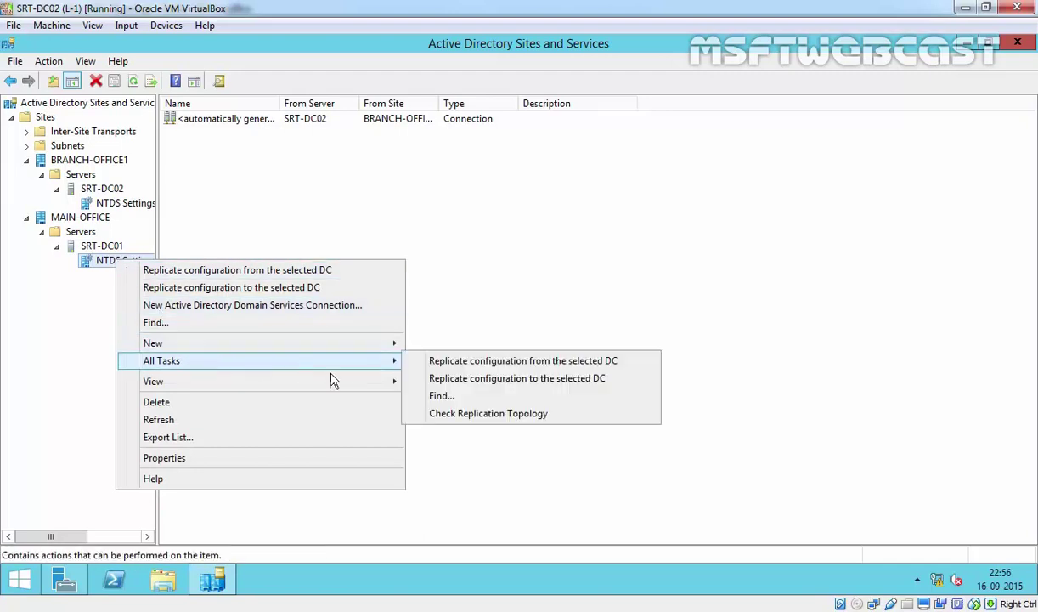
left_click(489, 413)
left_click(650, 381)
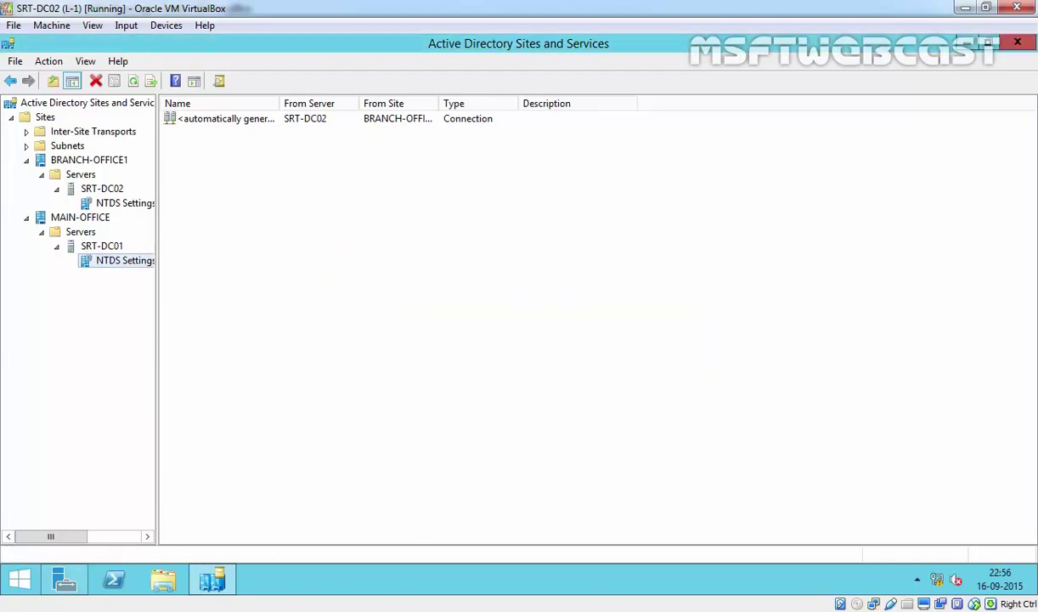
right_click(294, 178)
left_click(342, 306)
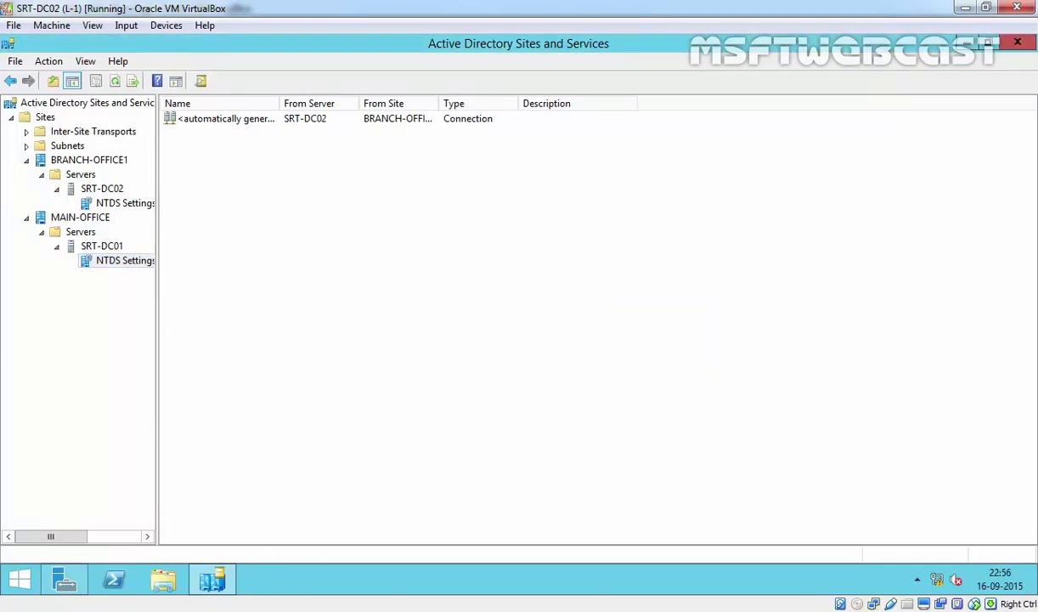
Step: Replicate Now over SRT-DC01's connection from SRT-DC02
left_click(228, 124)
right_click(227, 124)
left_click(257, 143)
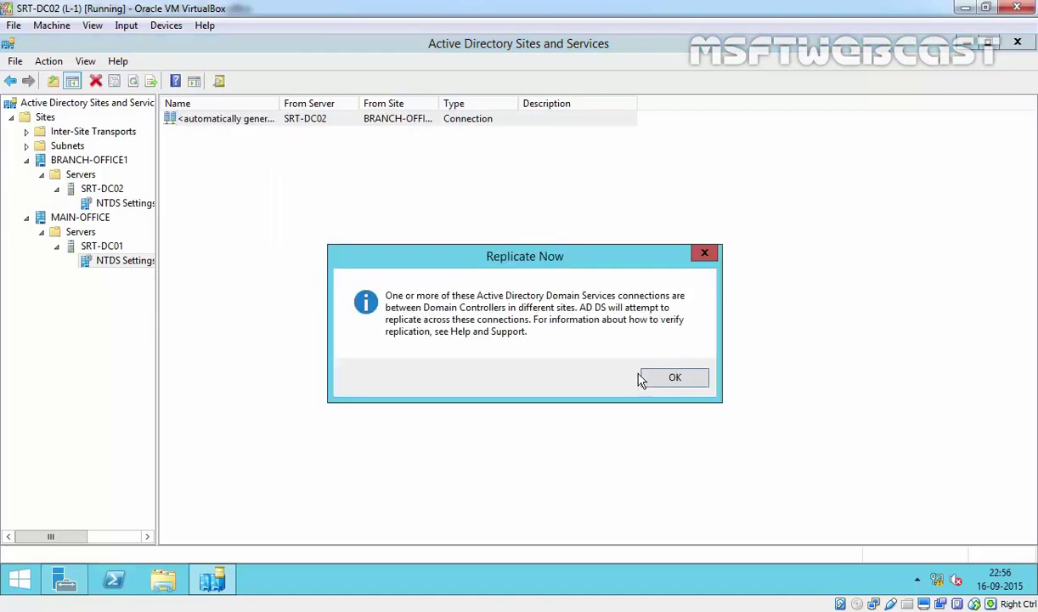
left_click(643, 379)
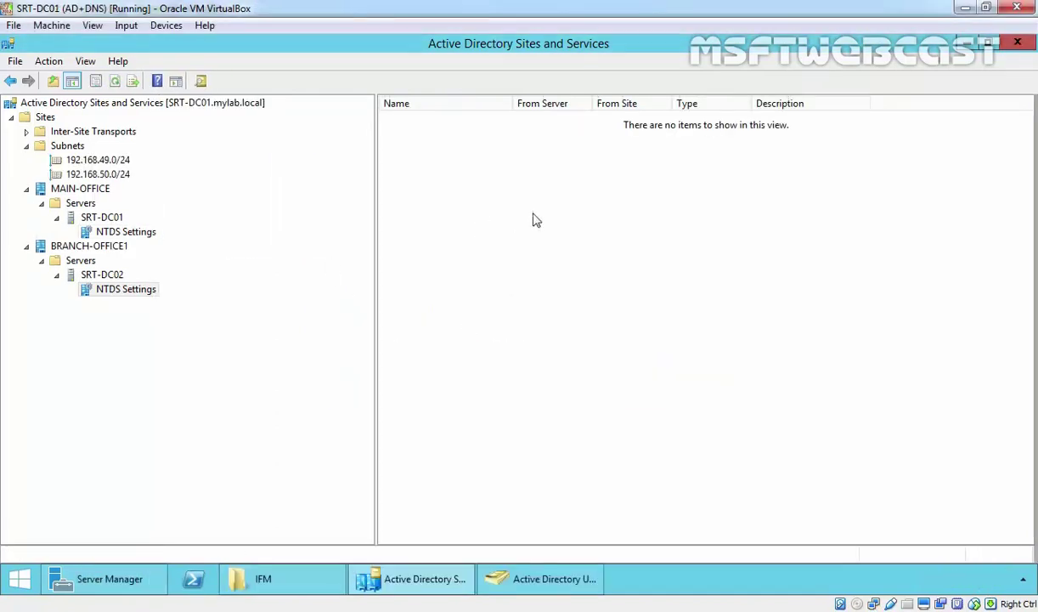
Step: Refresh SRT-DC02's NTDS Settings to show the automatic connection from SRT-DC01, then Replicate Now
right_click(499, 205)
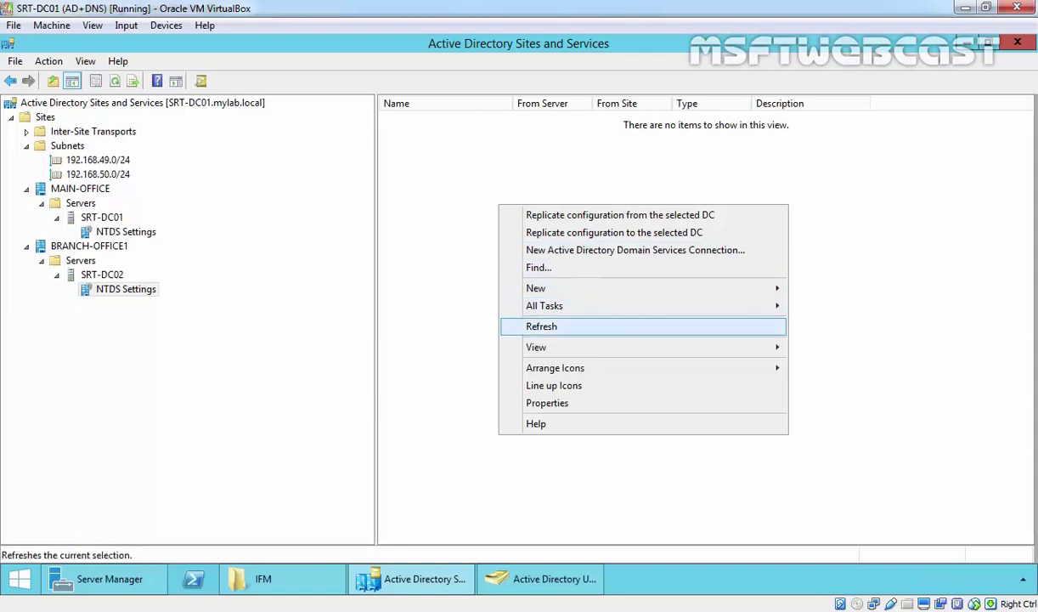
left_click(531, 326)
right_click(437, 120)
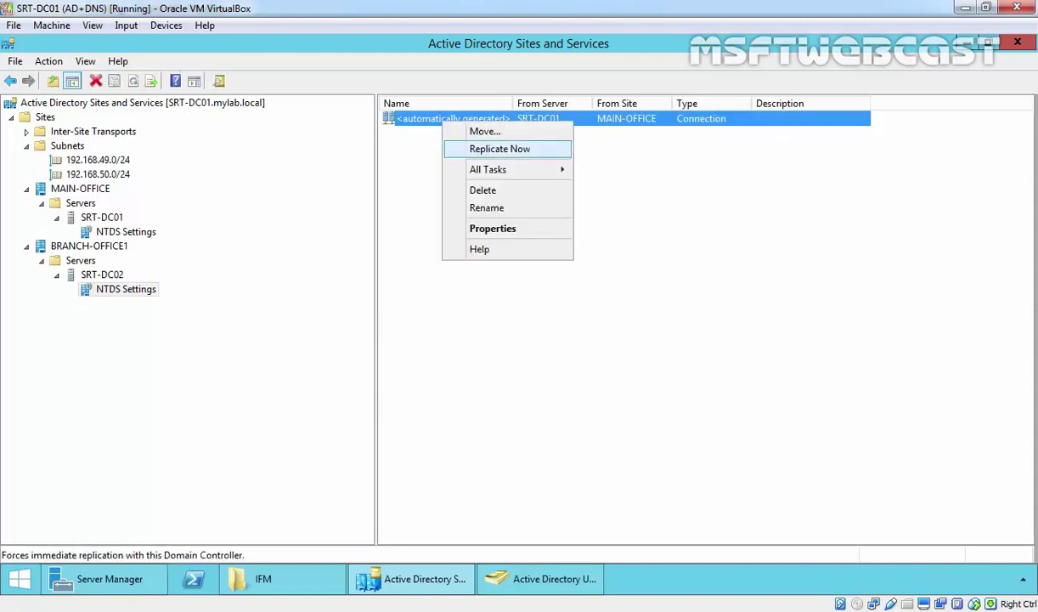
left_click(500, 149)
left_click(646, 378)
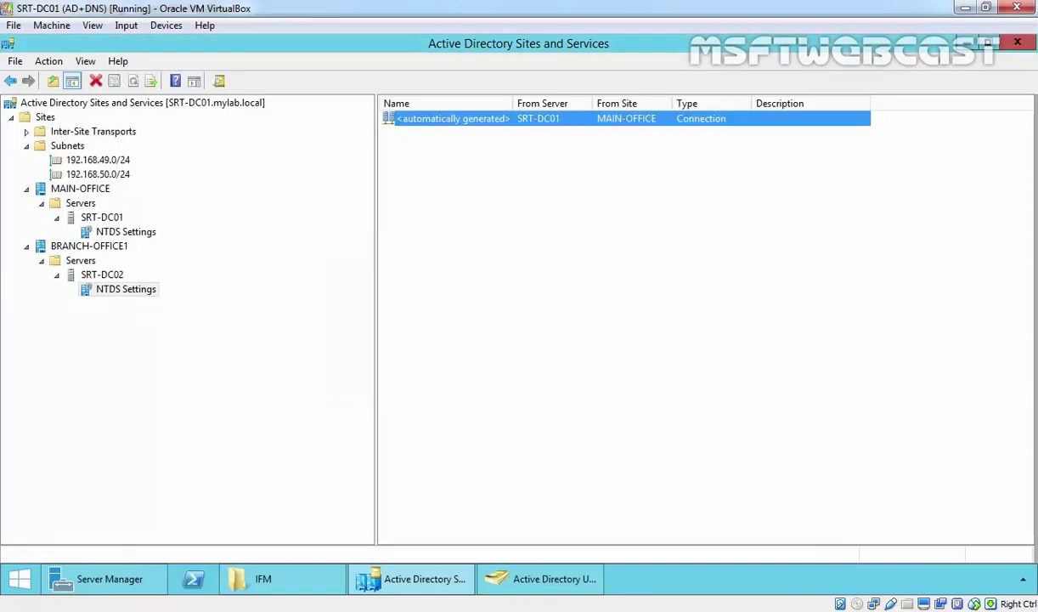
left_click(574, 284)
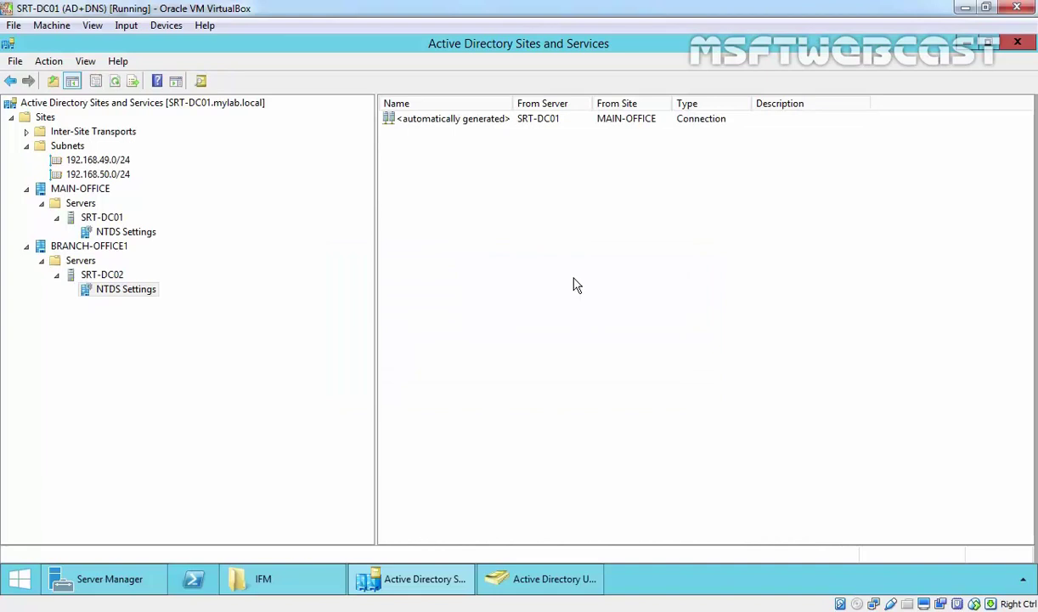